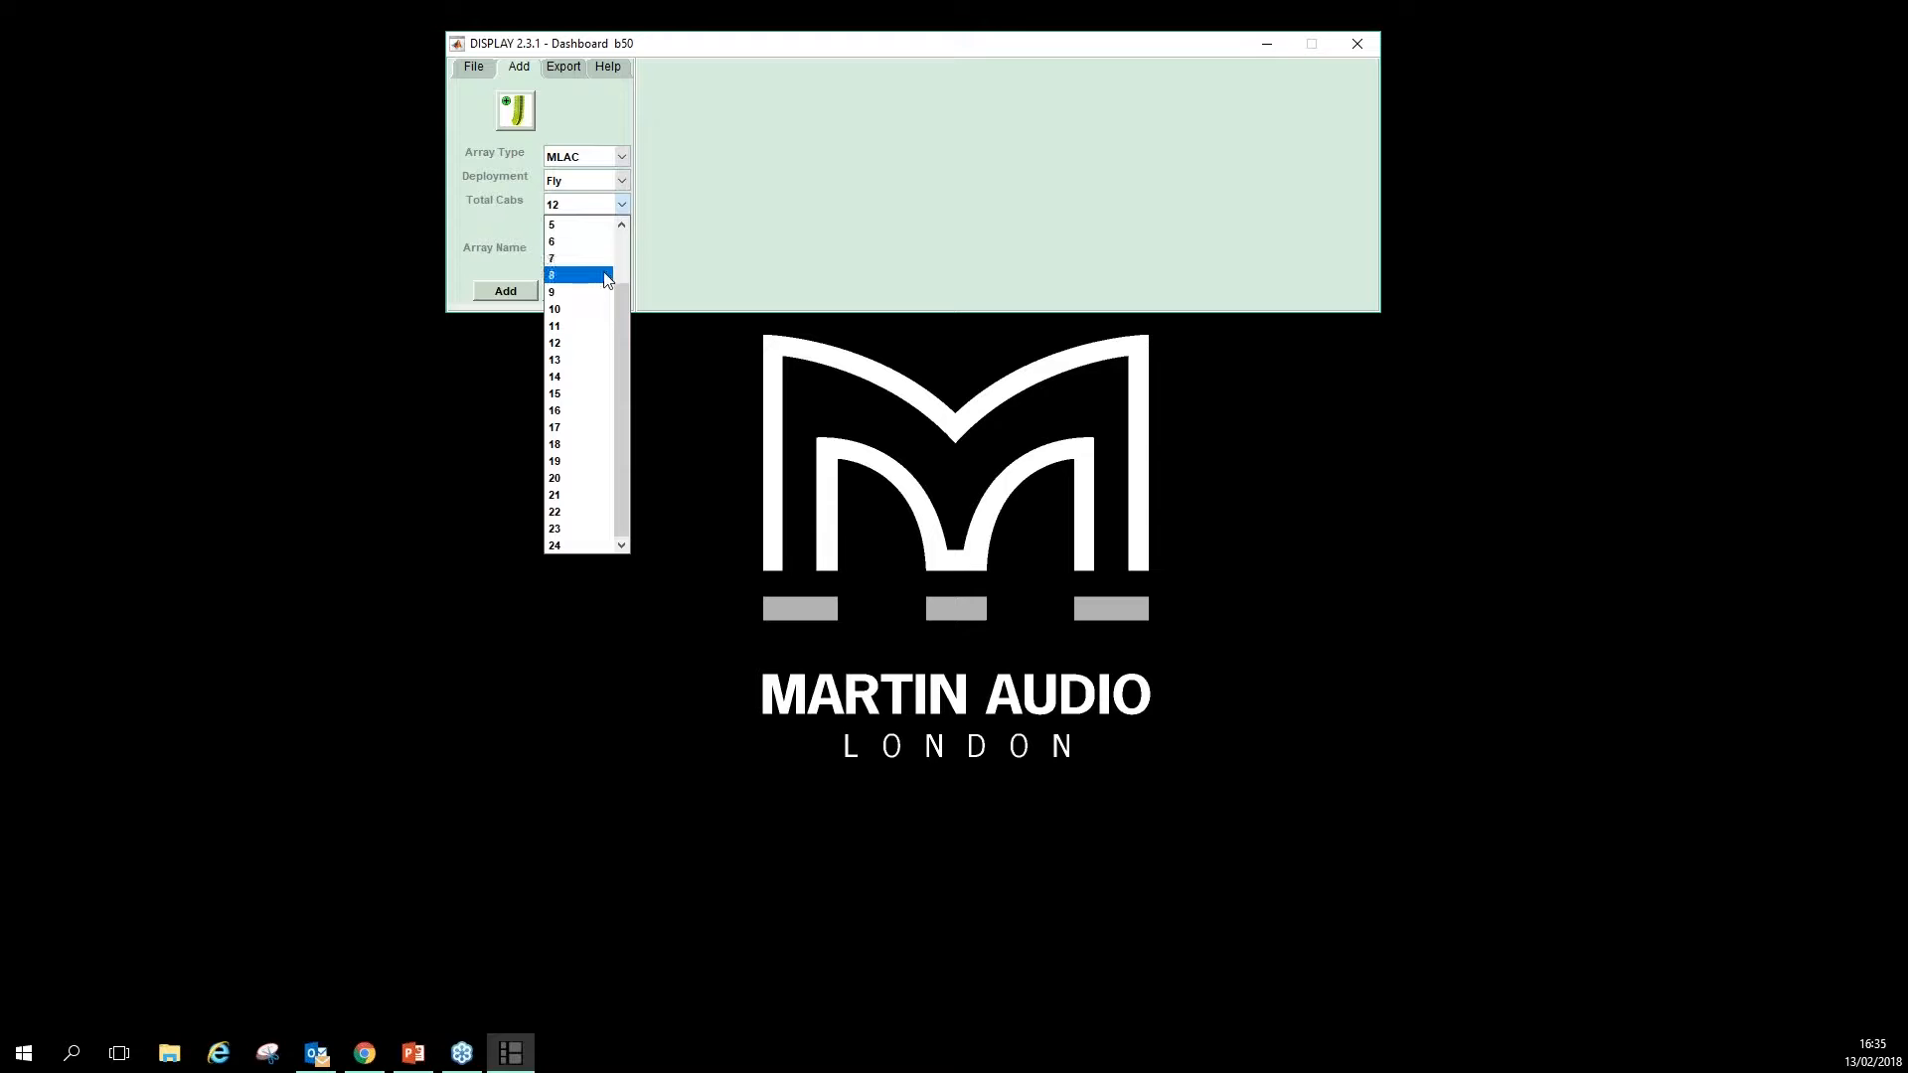
# - Add a flown MLAC array of 8 cabinets named "MLAC L and R"
pyautogui.click(604, 275)
pyautogui.click(569, 259)
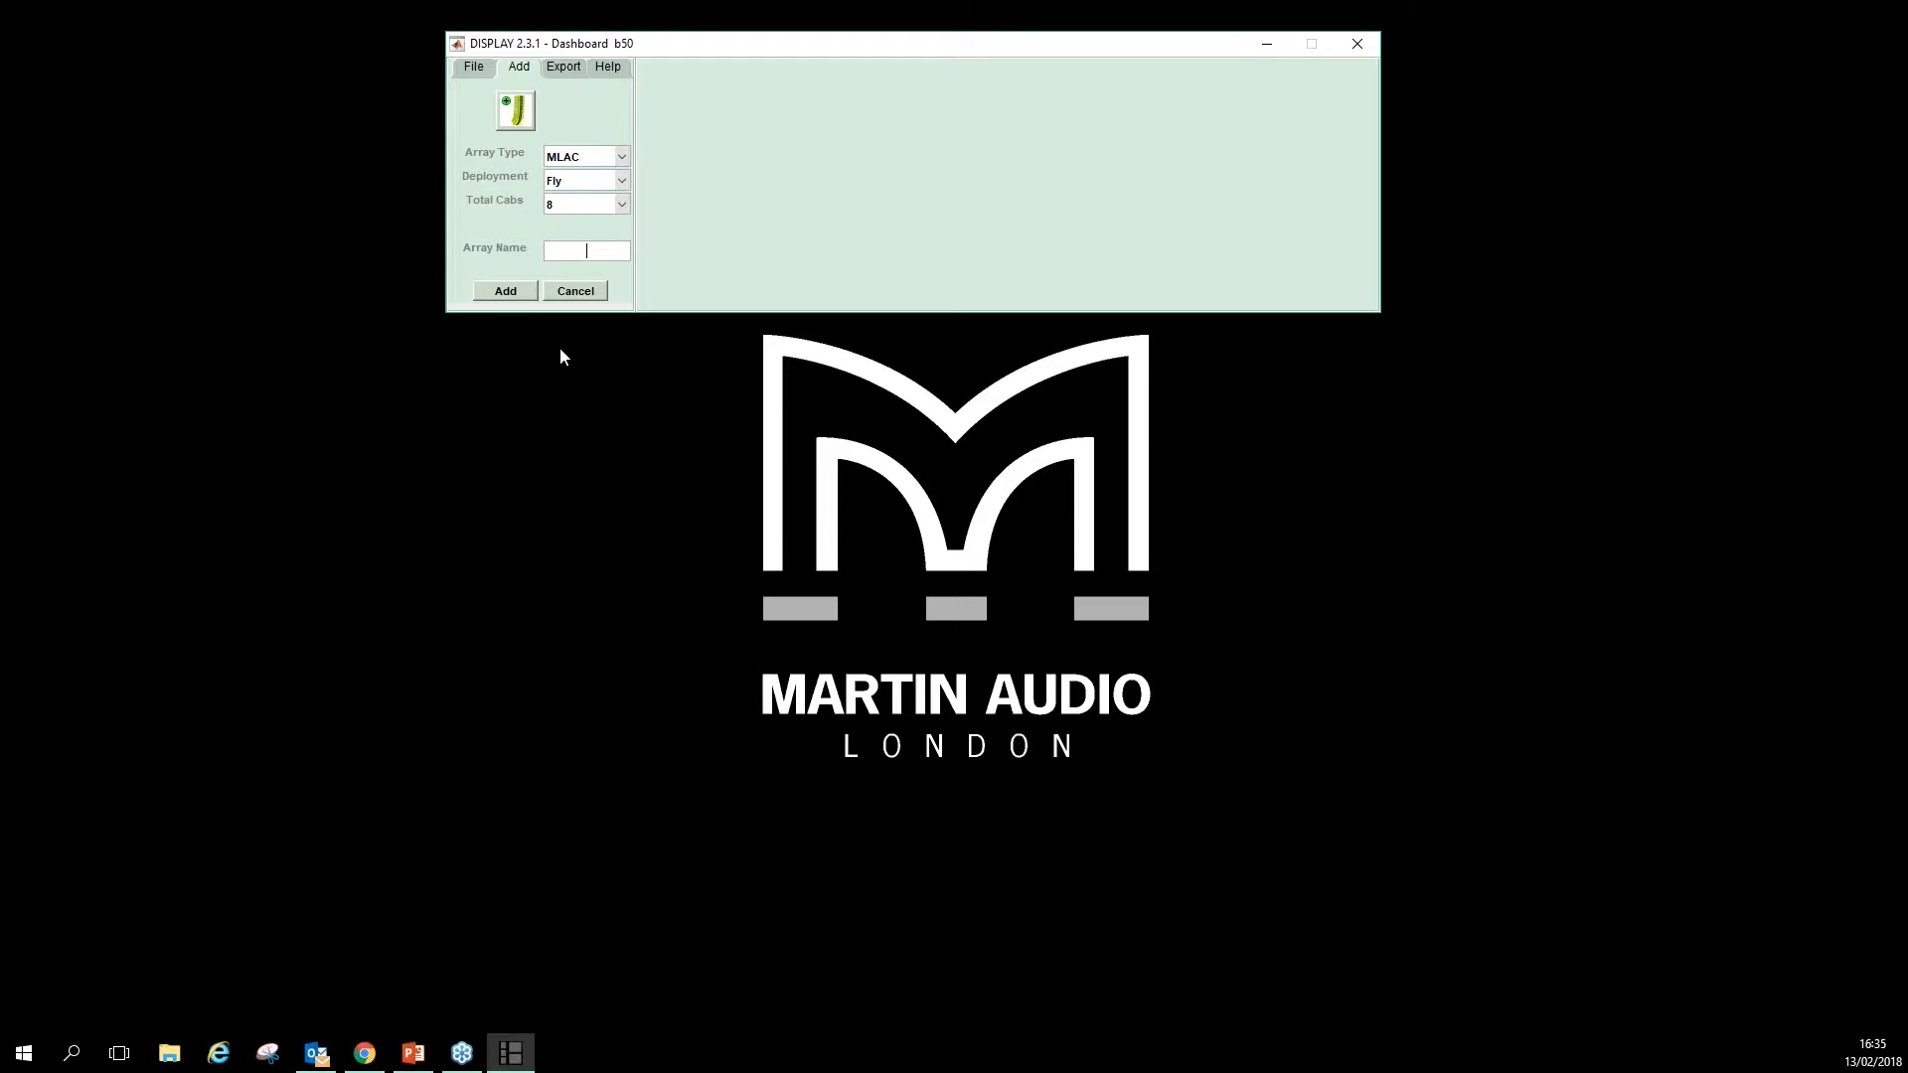
pyautogui.write('MLAC L and R')
pyautogui.click(506, 294)
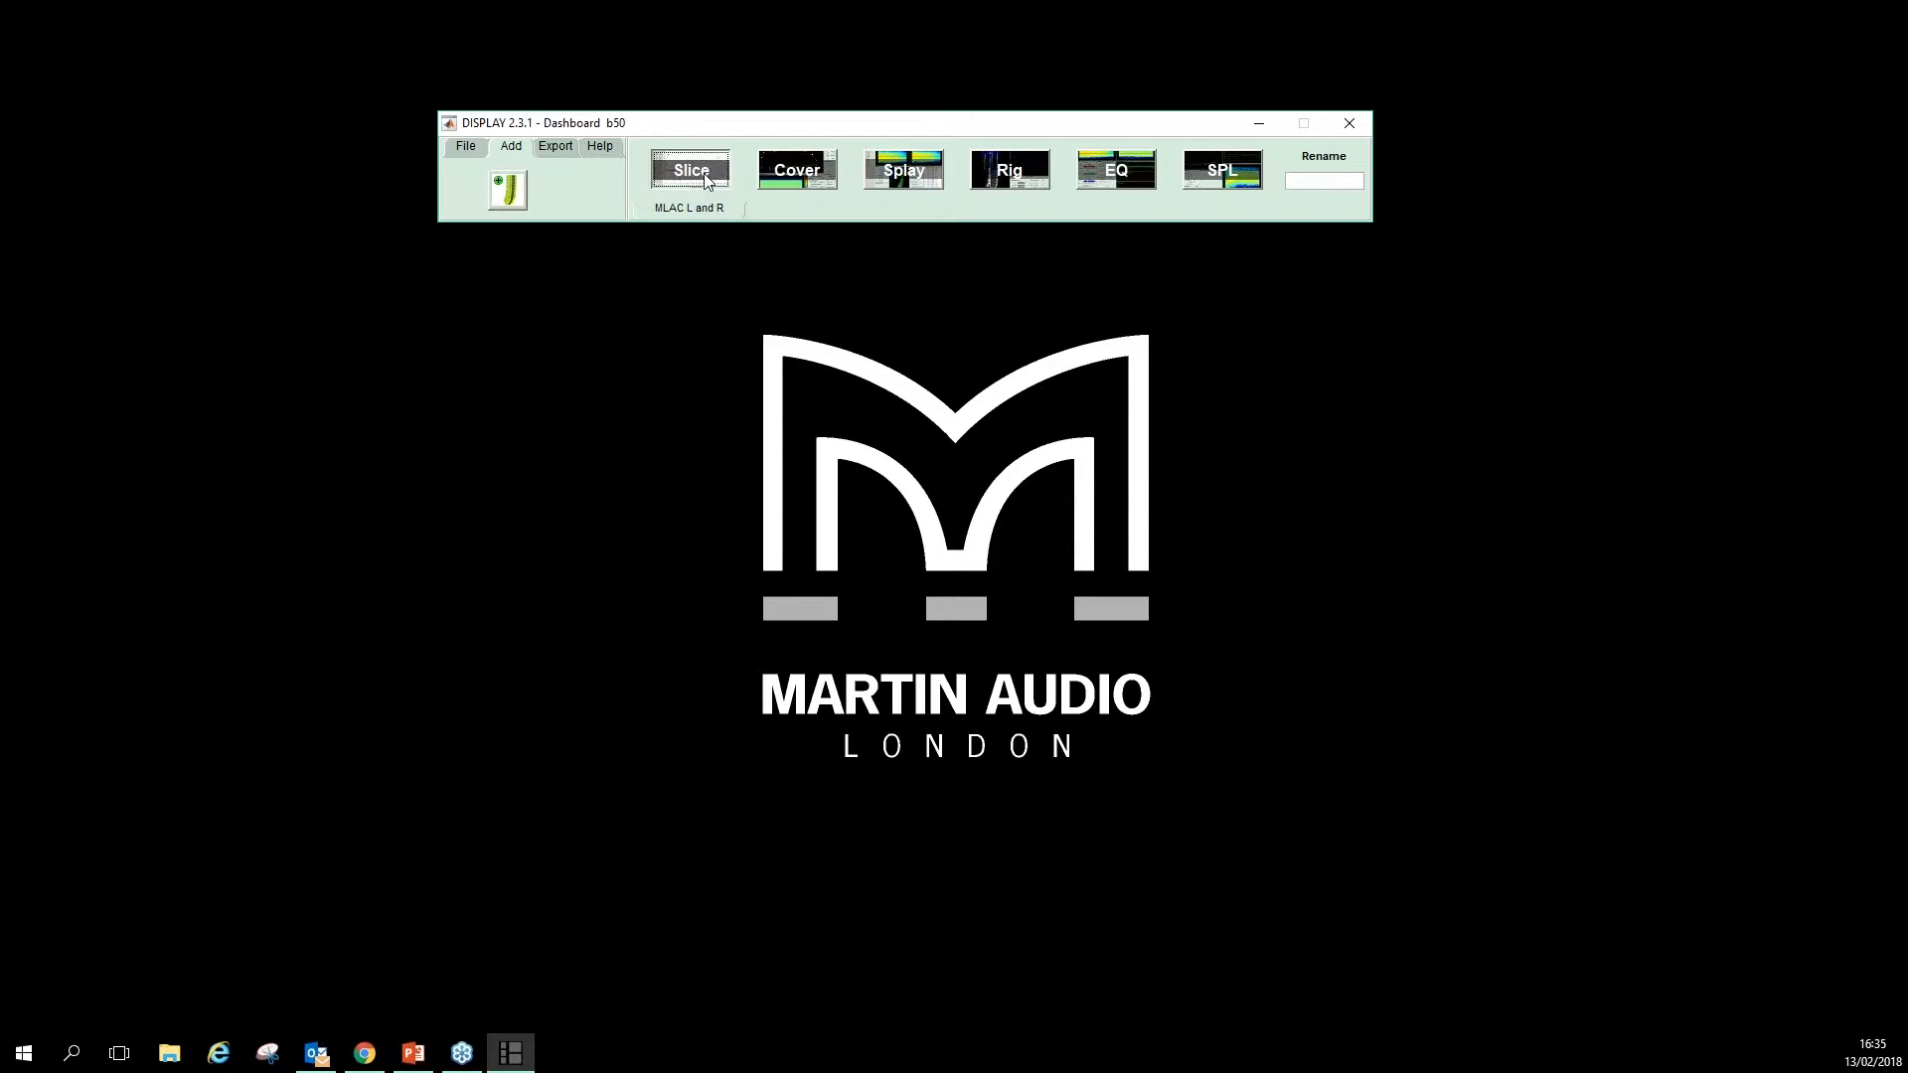
# - Create a new slice for the array with a maximum height of 12 m and a maximum length of 35 m
pyautogui.click(770, 161)
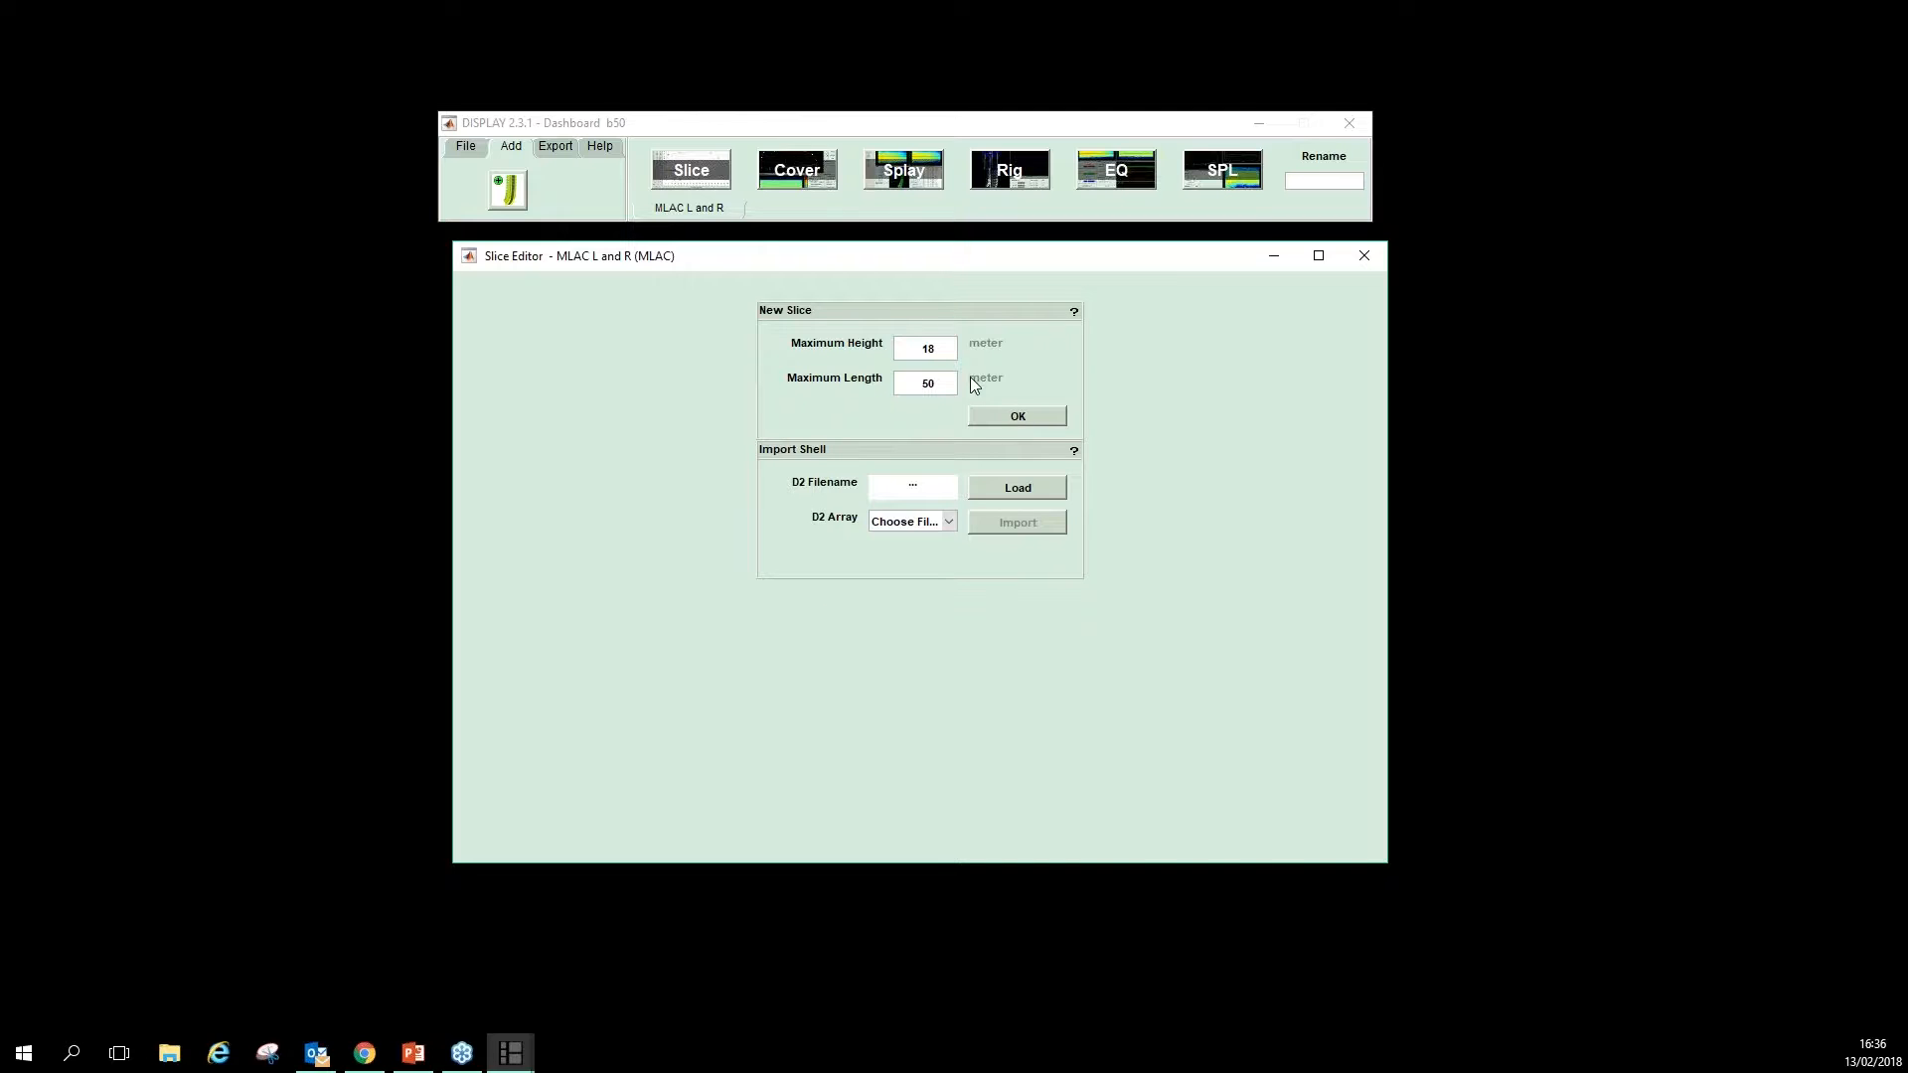
pyautogui.moveTo(920, 349); pyautogui.dragTo(953, 347)
pyautogui.write('12')
pyautogui.press('Tab')
pyautogui.write('35')
pyautogui.click(1001, 415)
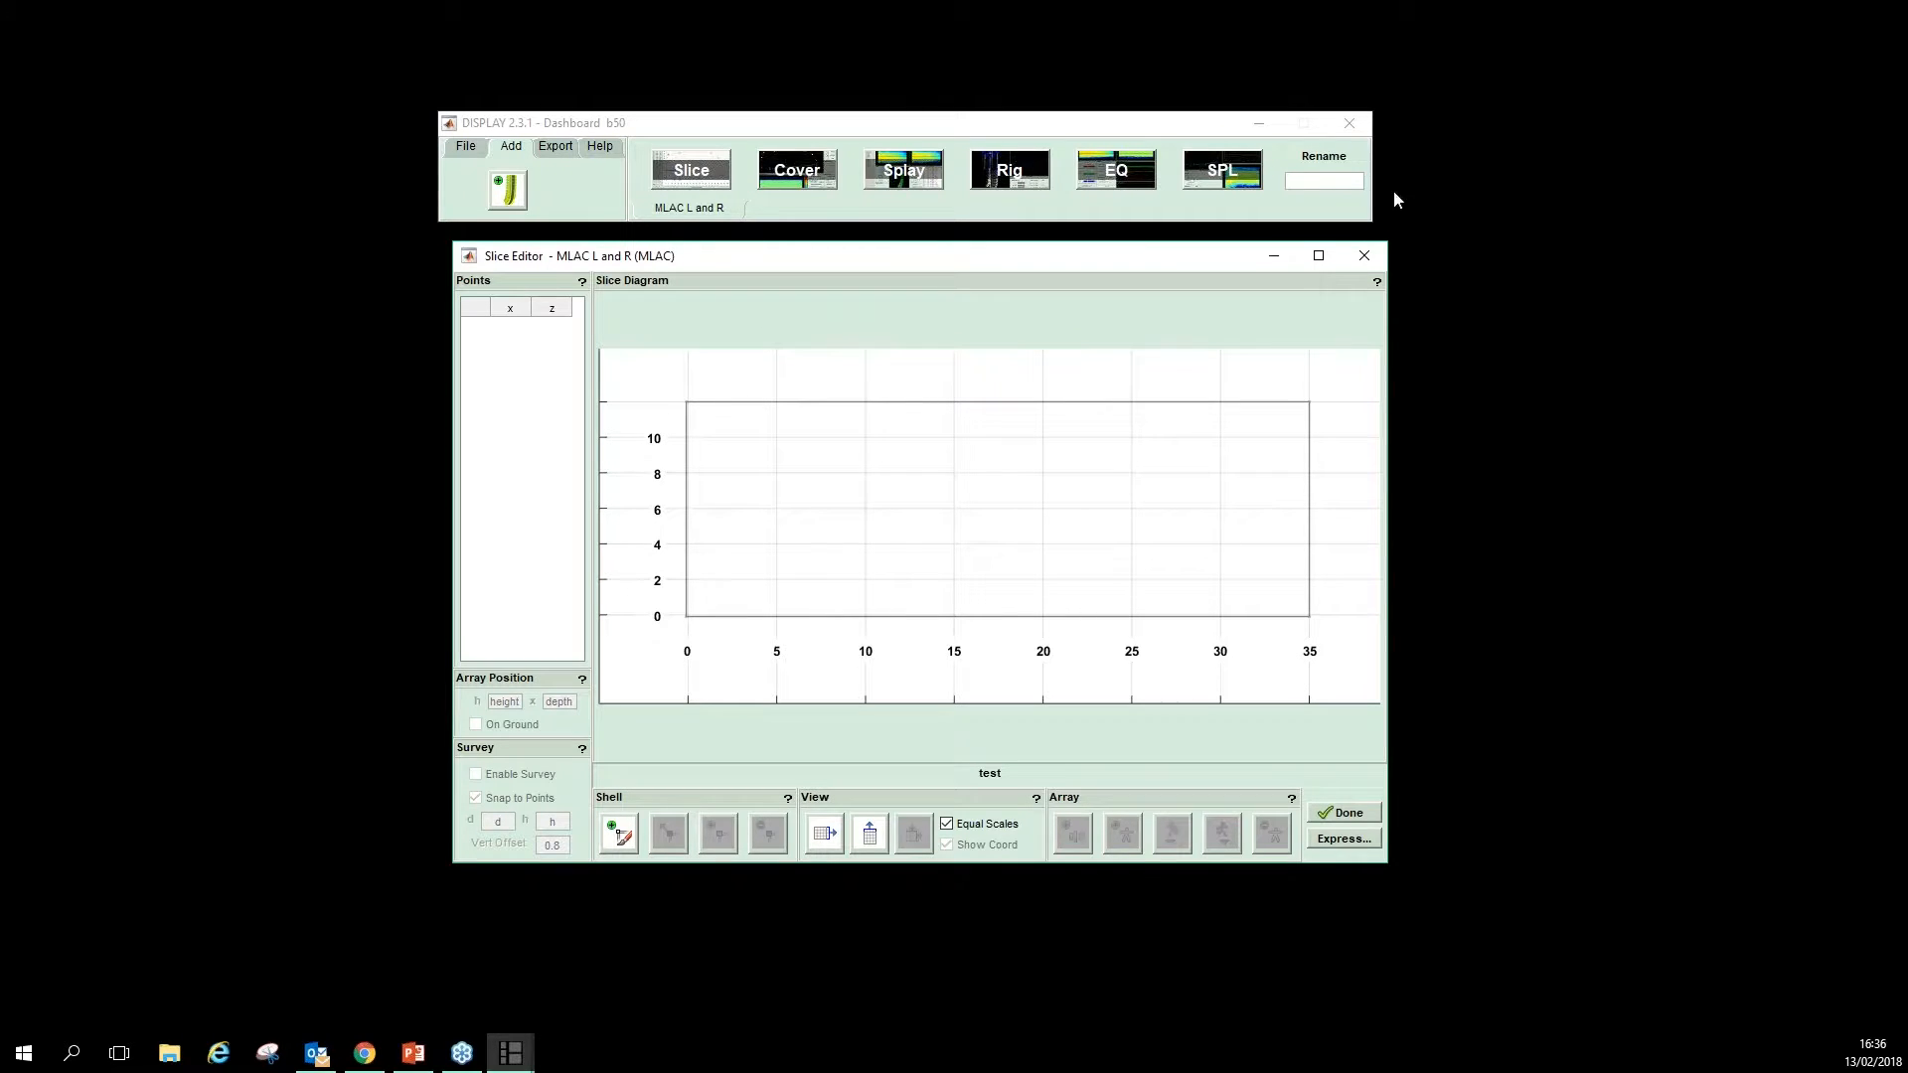
# - Start drawing the venue shell with a stage about 5.1 m deep and 1.8 m high and a floor reaching about 33.4 m
pyautogui.click(1320, 256)
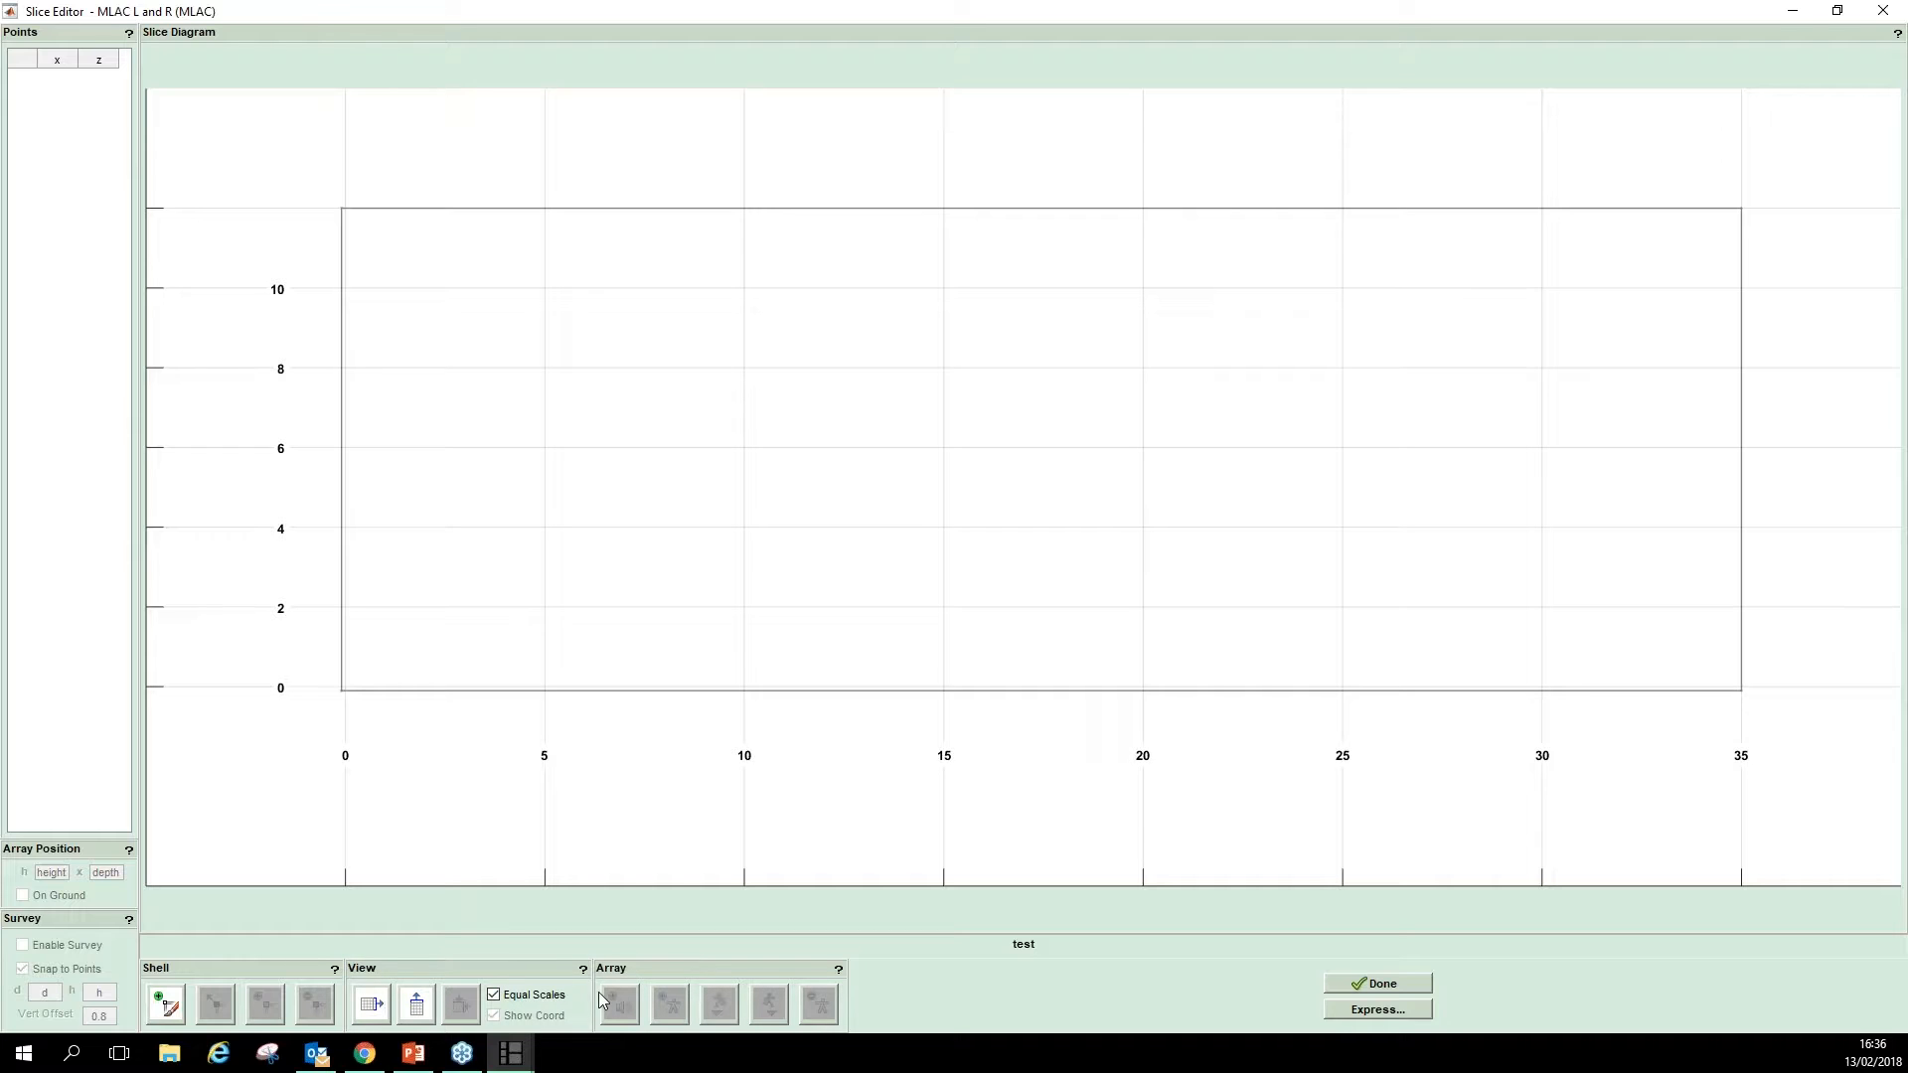
pyautogui.click(169, 1010)
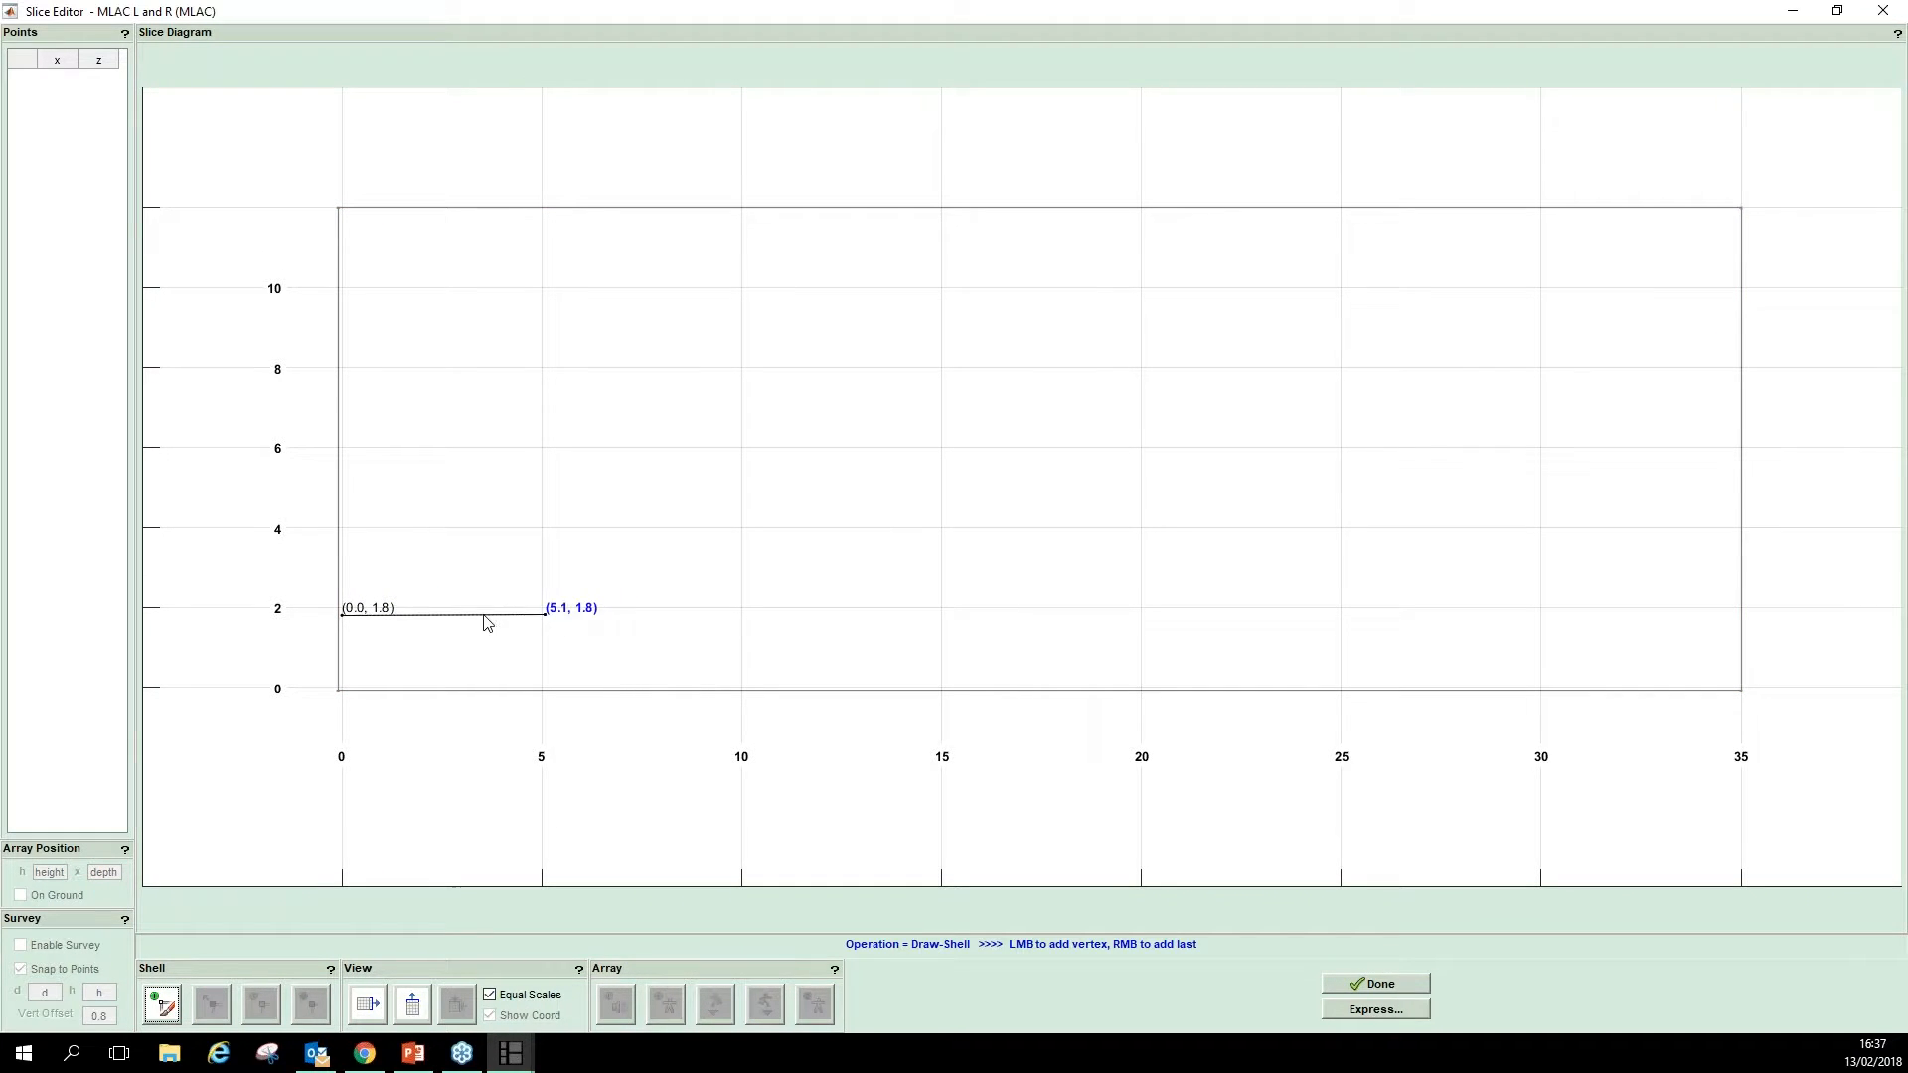
pyautogui.click(546, 615)
pyautogui.click(545, 681)
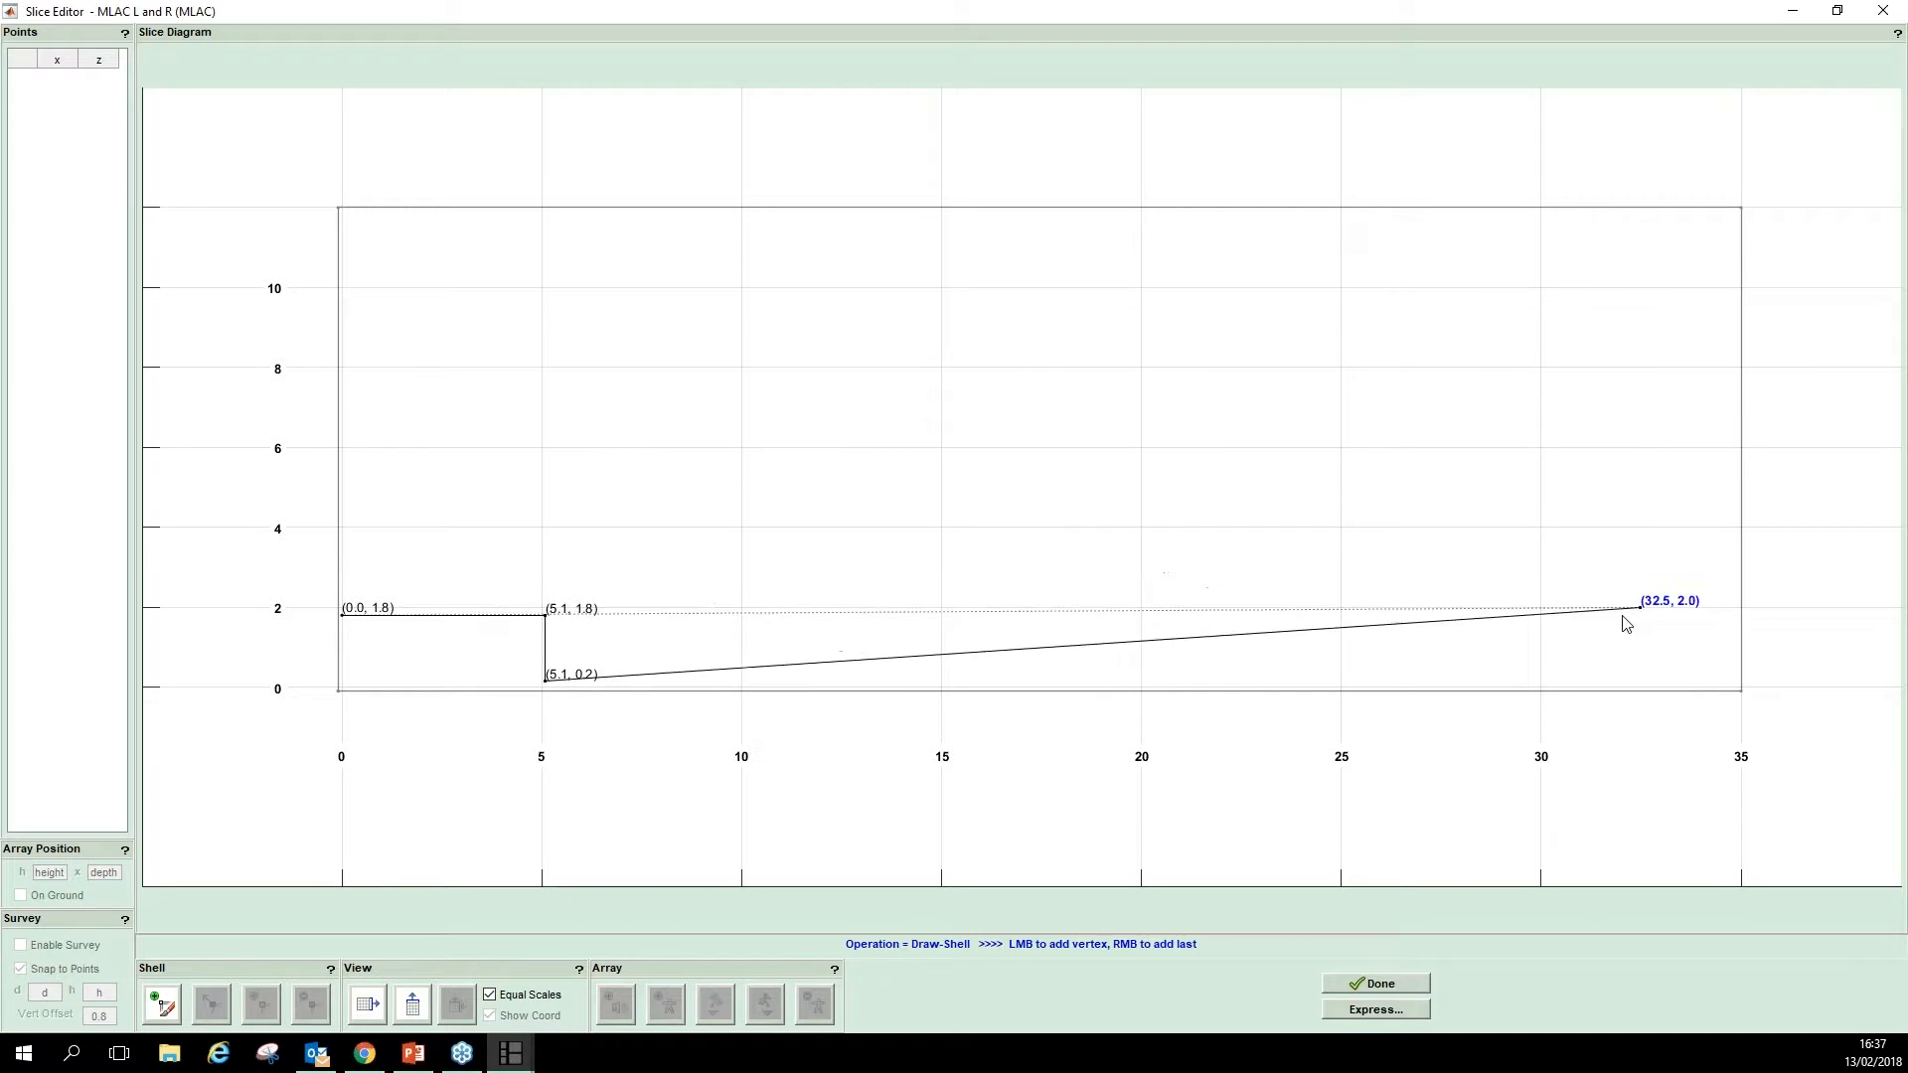
pyautogui.click(1676, 680)
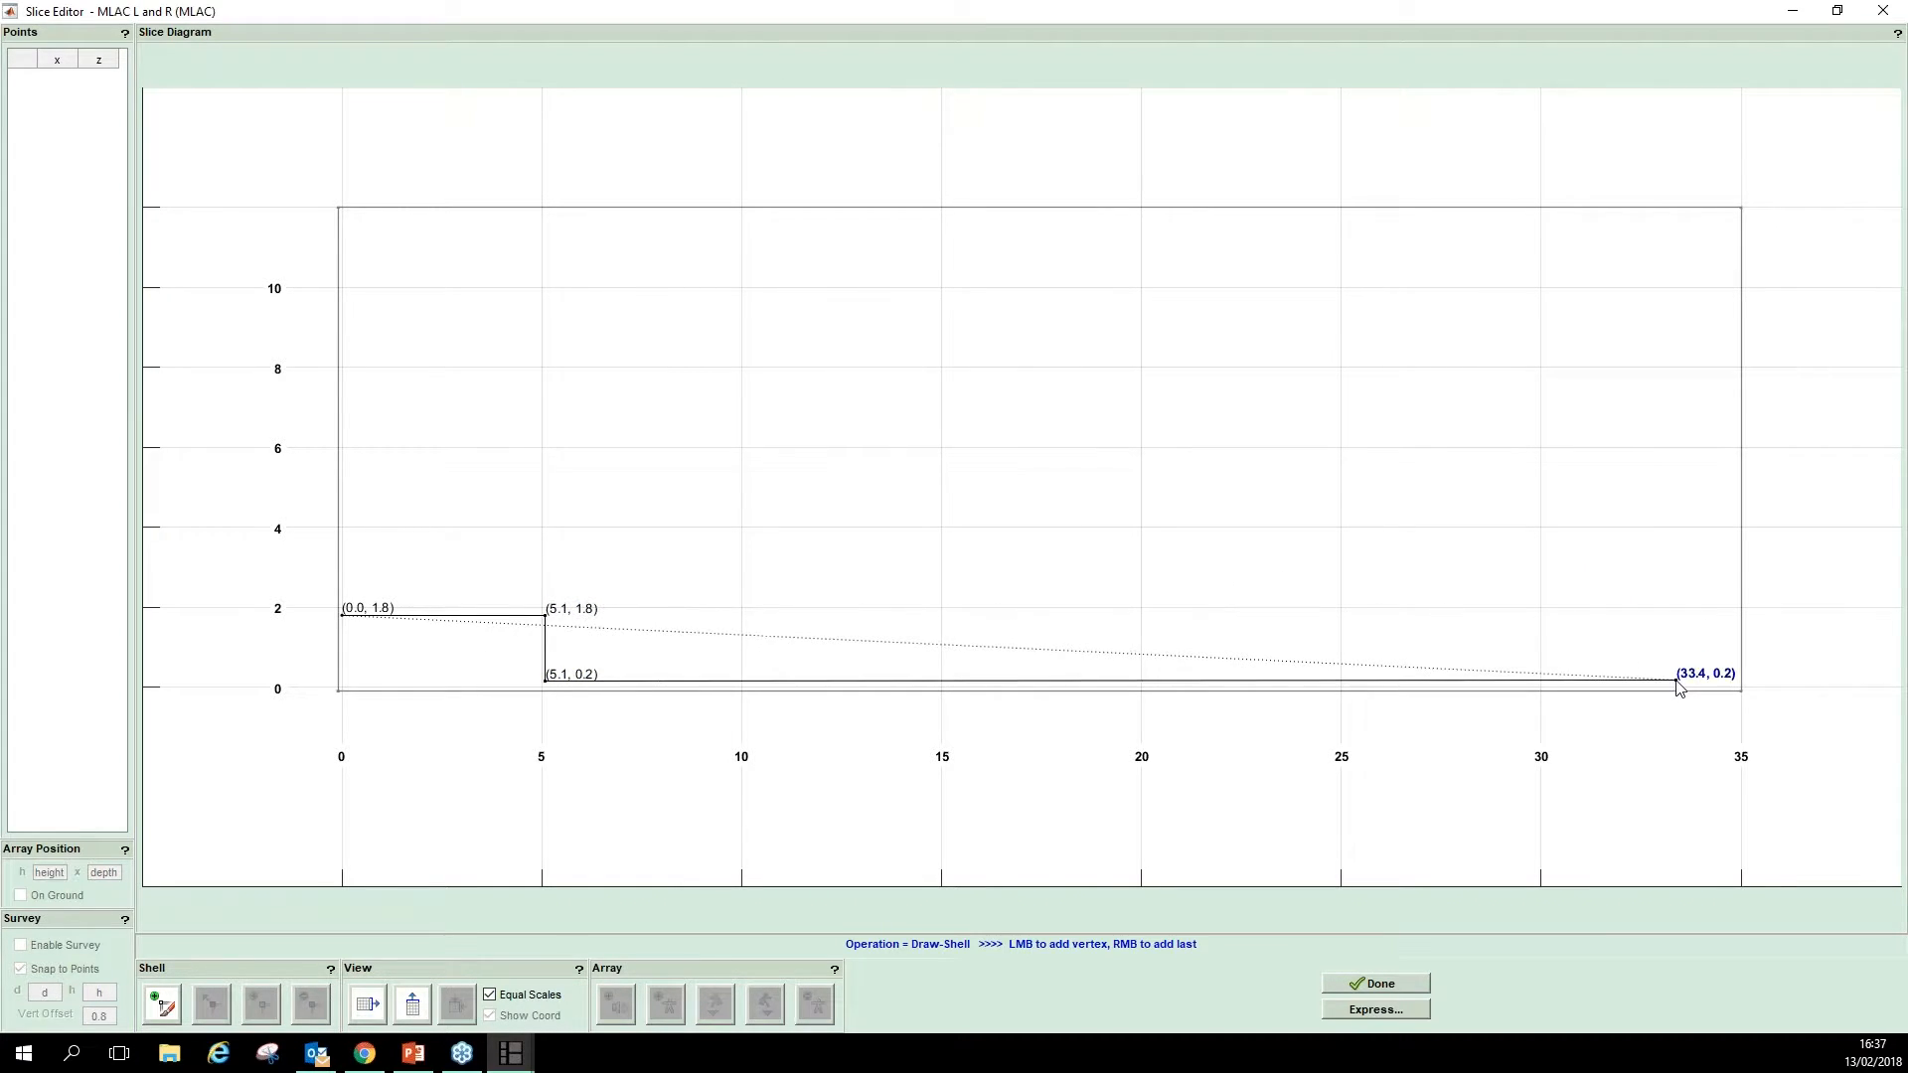
# - Complete the shell with a rear wall, a balcony with its front edge at about 26 m, and a ceiling at about 11 m
pyautogui.click(1669, 533)
pyautogui.click(1383, 528)
pyautogui.click(1382, 486)
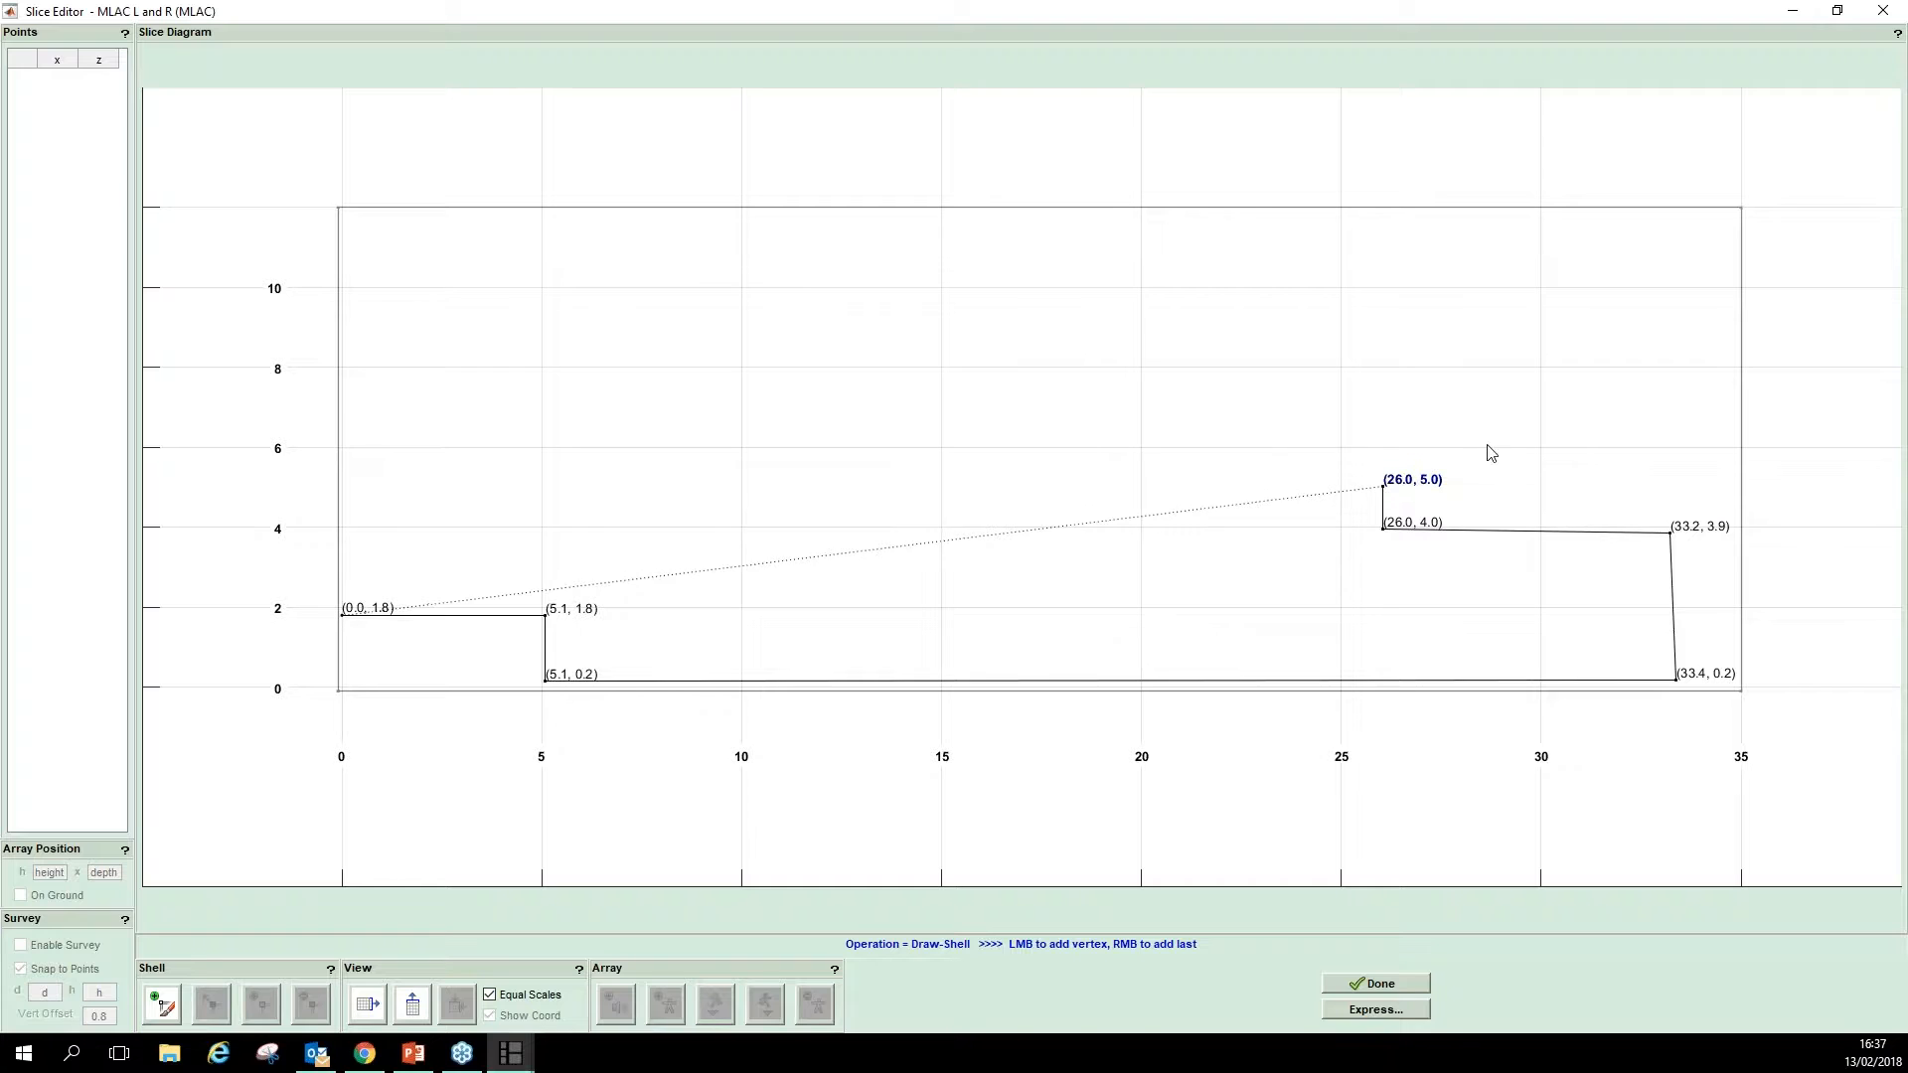
pyautogui.click(1662, 422)
pyautogui.click(1667, 229)
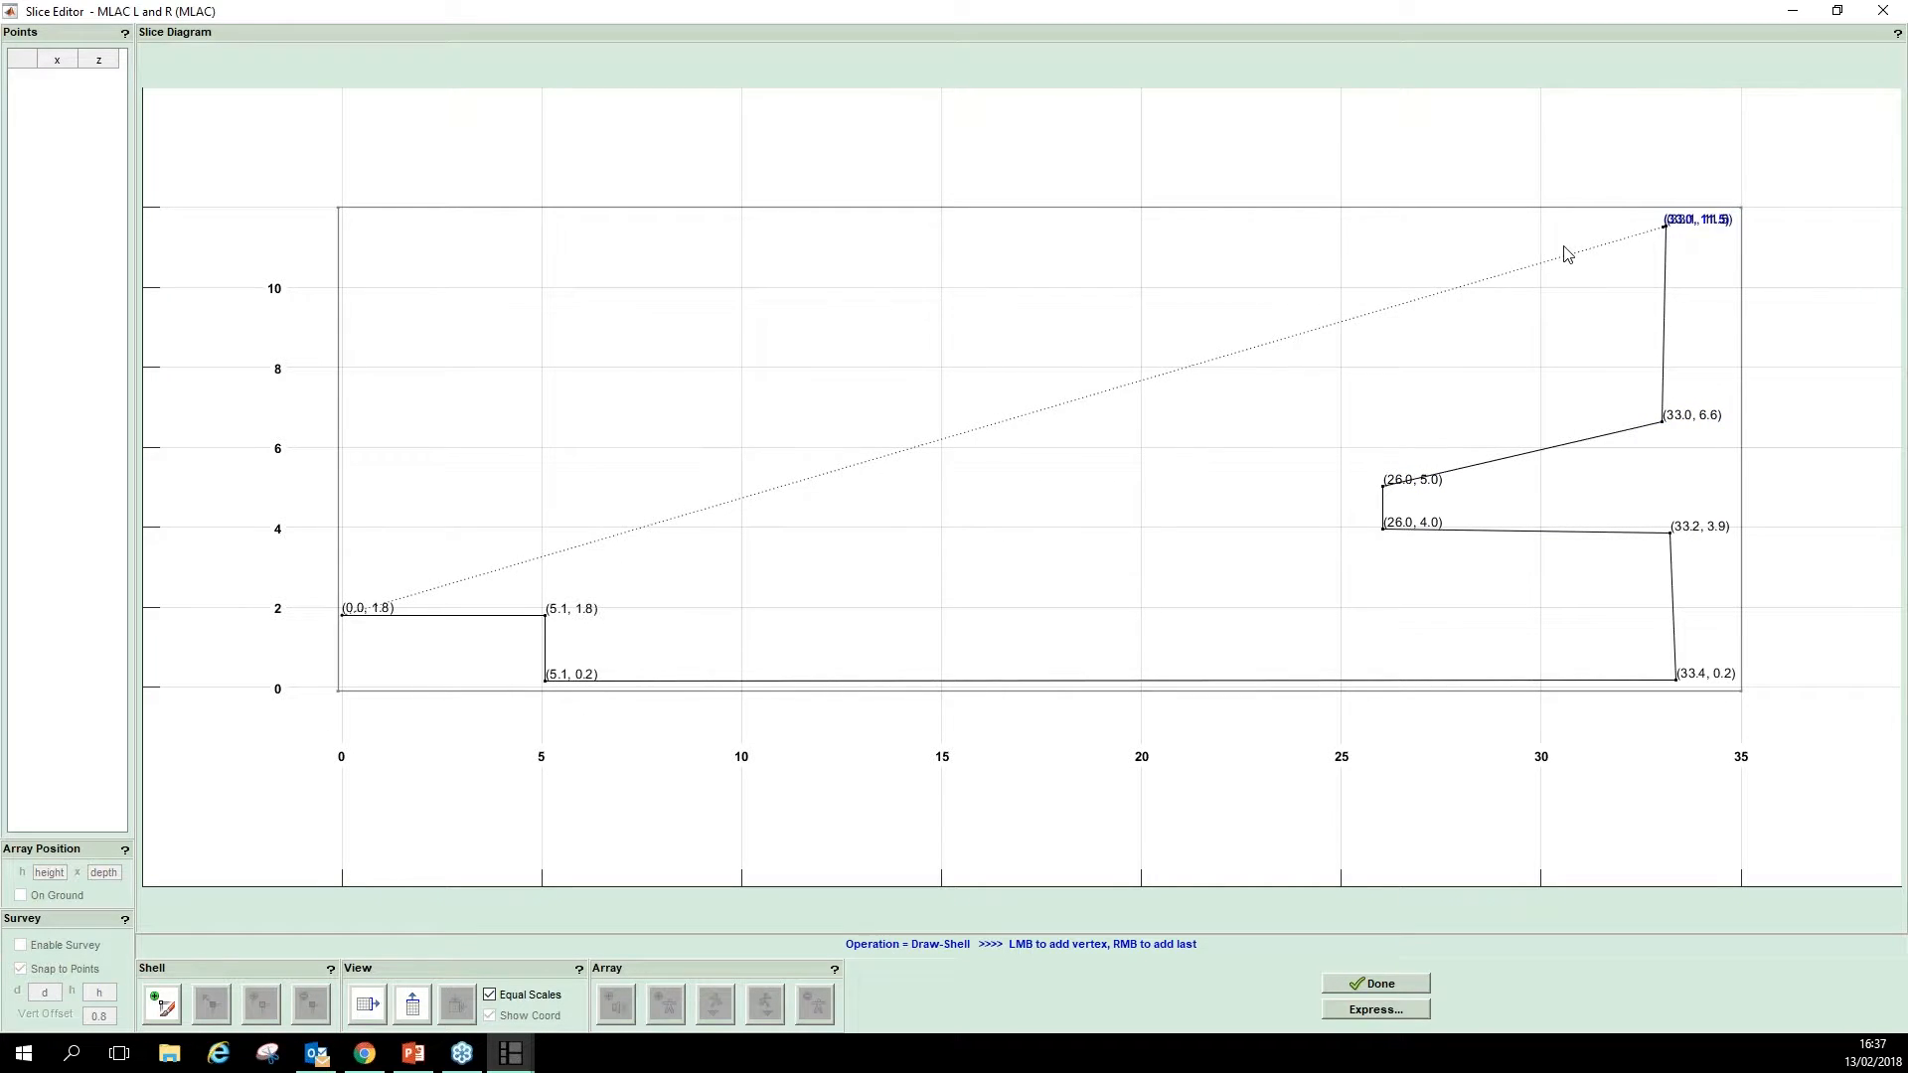
pyautogui.rightClick(350, 247)
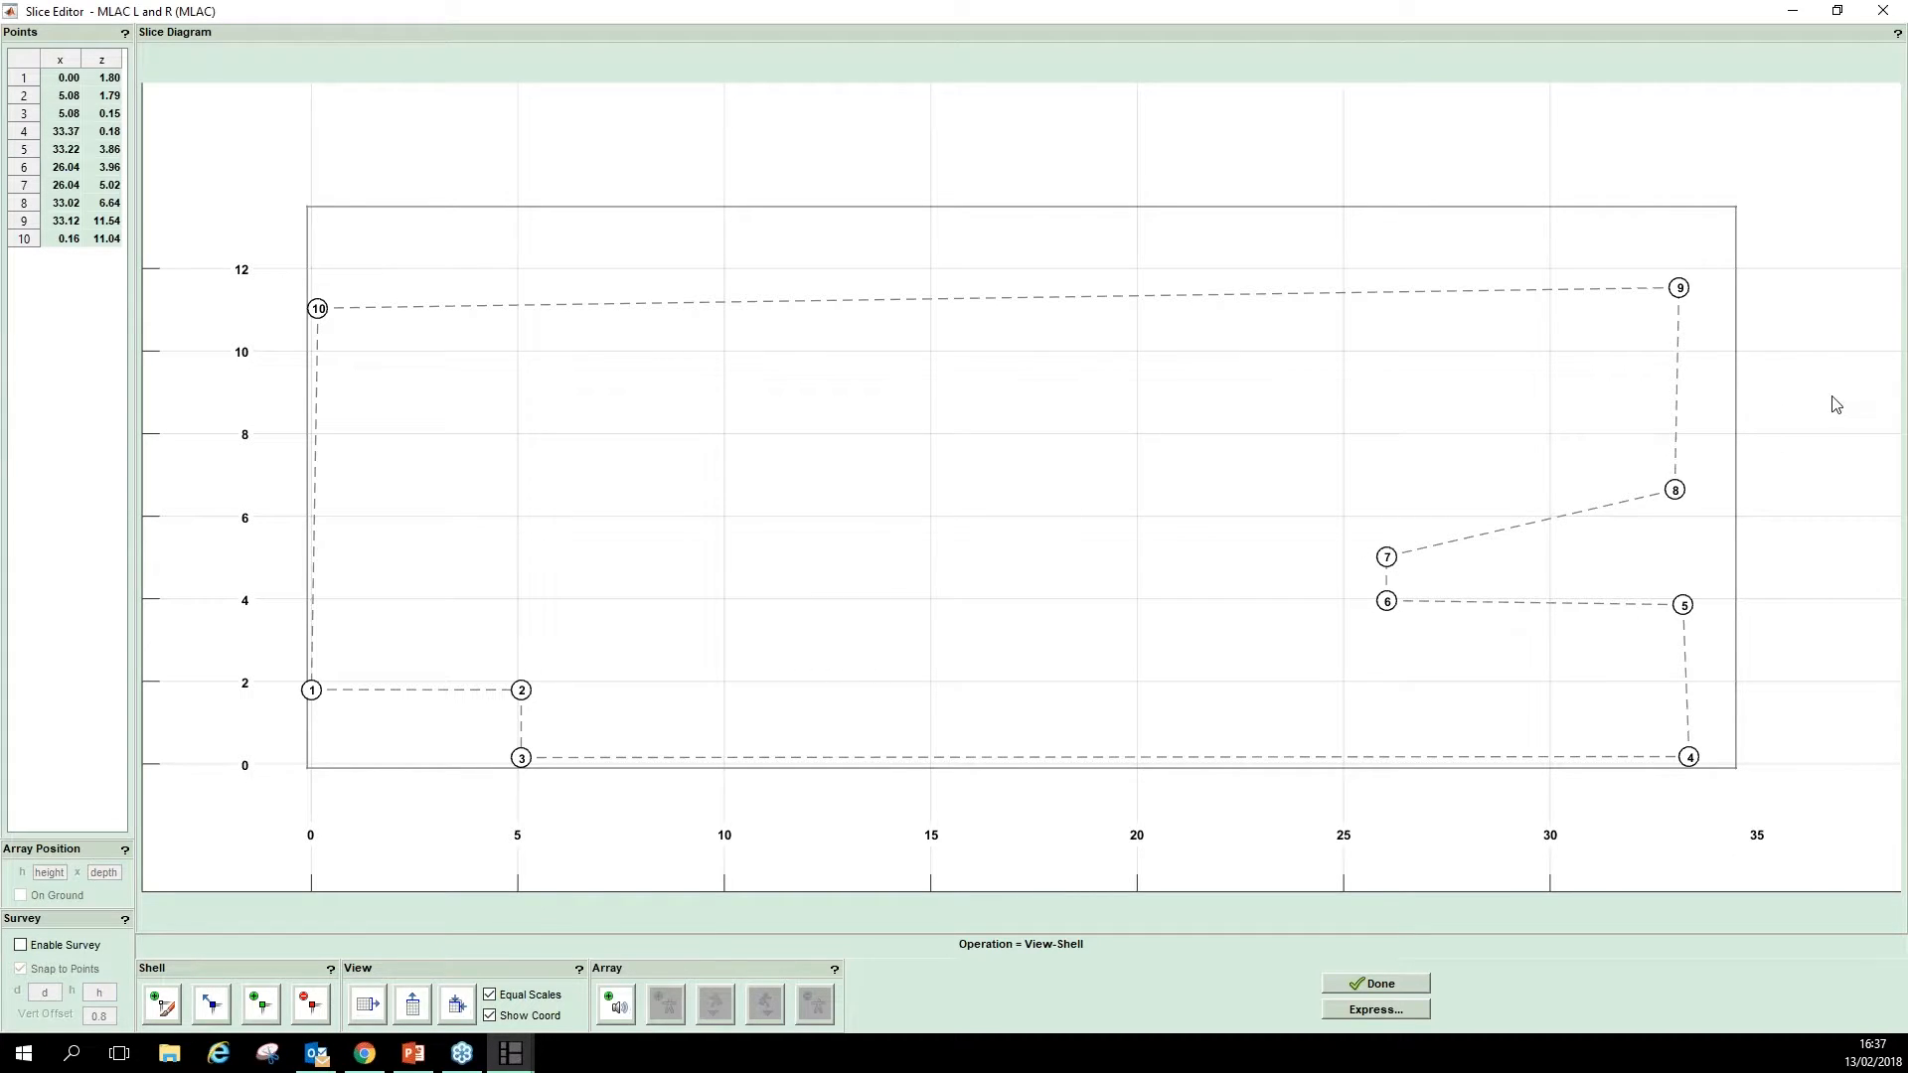
# - Set the height of points 1 and 2 to 1 m and the x value of points 2 and 3 to 5 m
pyautogui.doubleClick(109, 79)
pyautogui.write('1')
pyautogui.press('Return')
pyautogui.write('1')
pyautogui.click(67, 96)
pyautogui.write('5')
pyautogui.press('Return')
pyautogui.write('5')
pyautogui.press('Return')
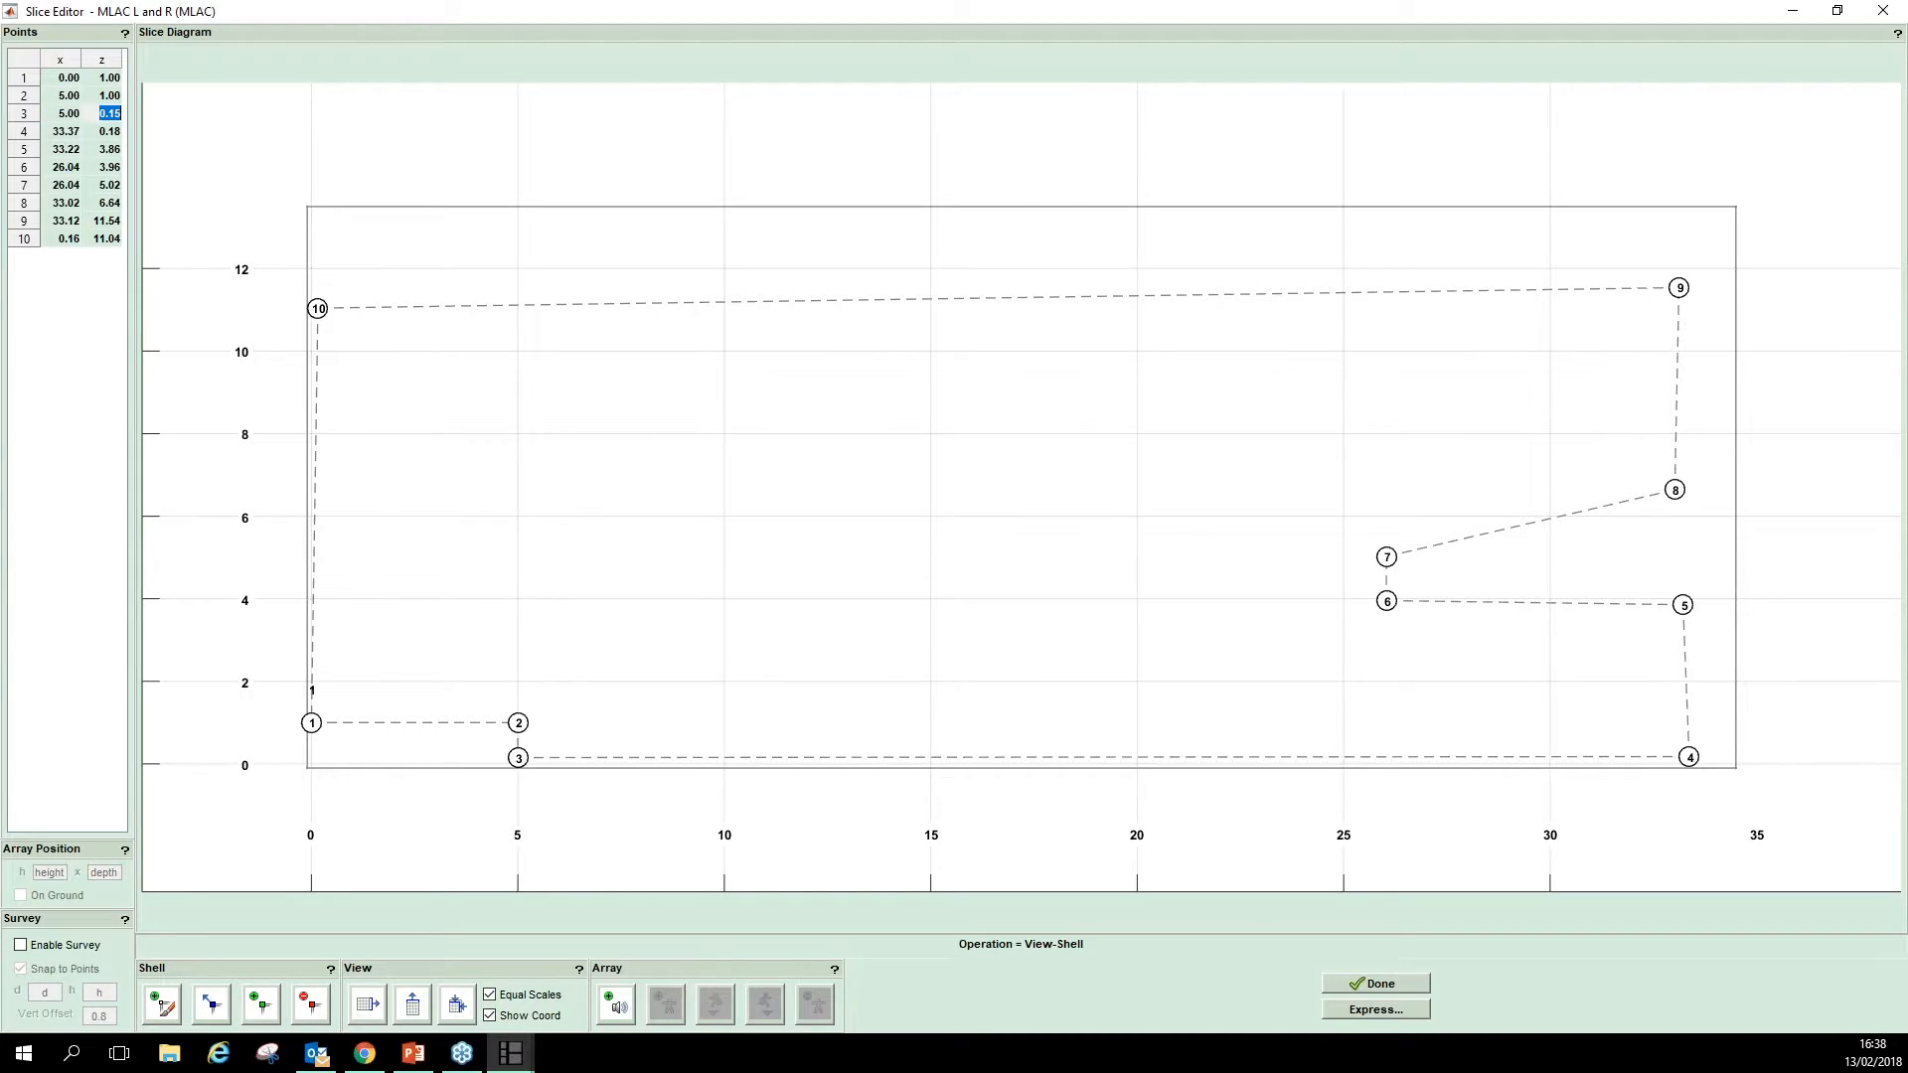
# - Set the z value of floor points 3 and 4 to 0
pyautogui.write('0')
pyautogui.press('Return')
pyautogui.write('0')
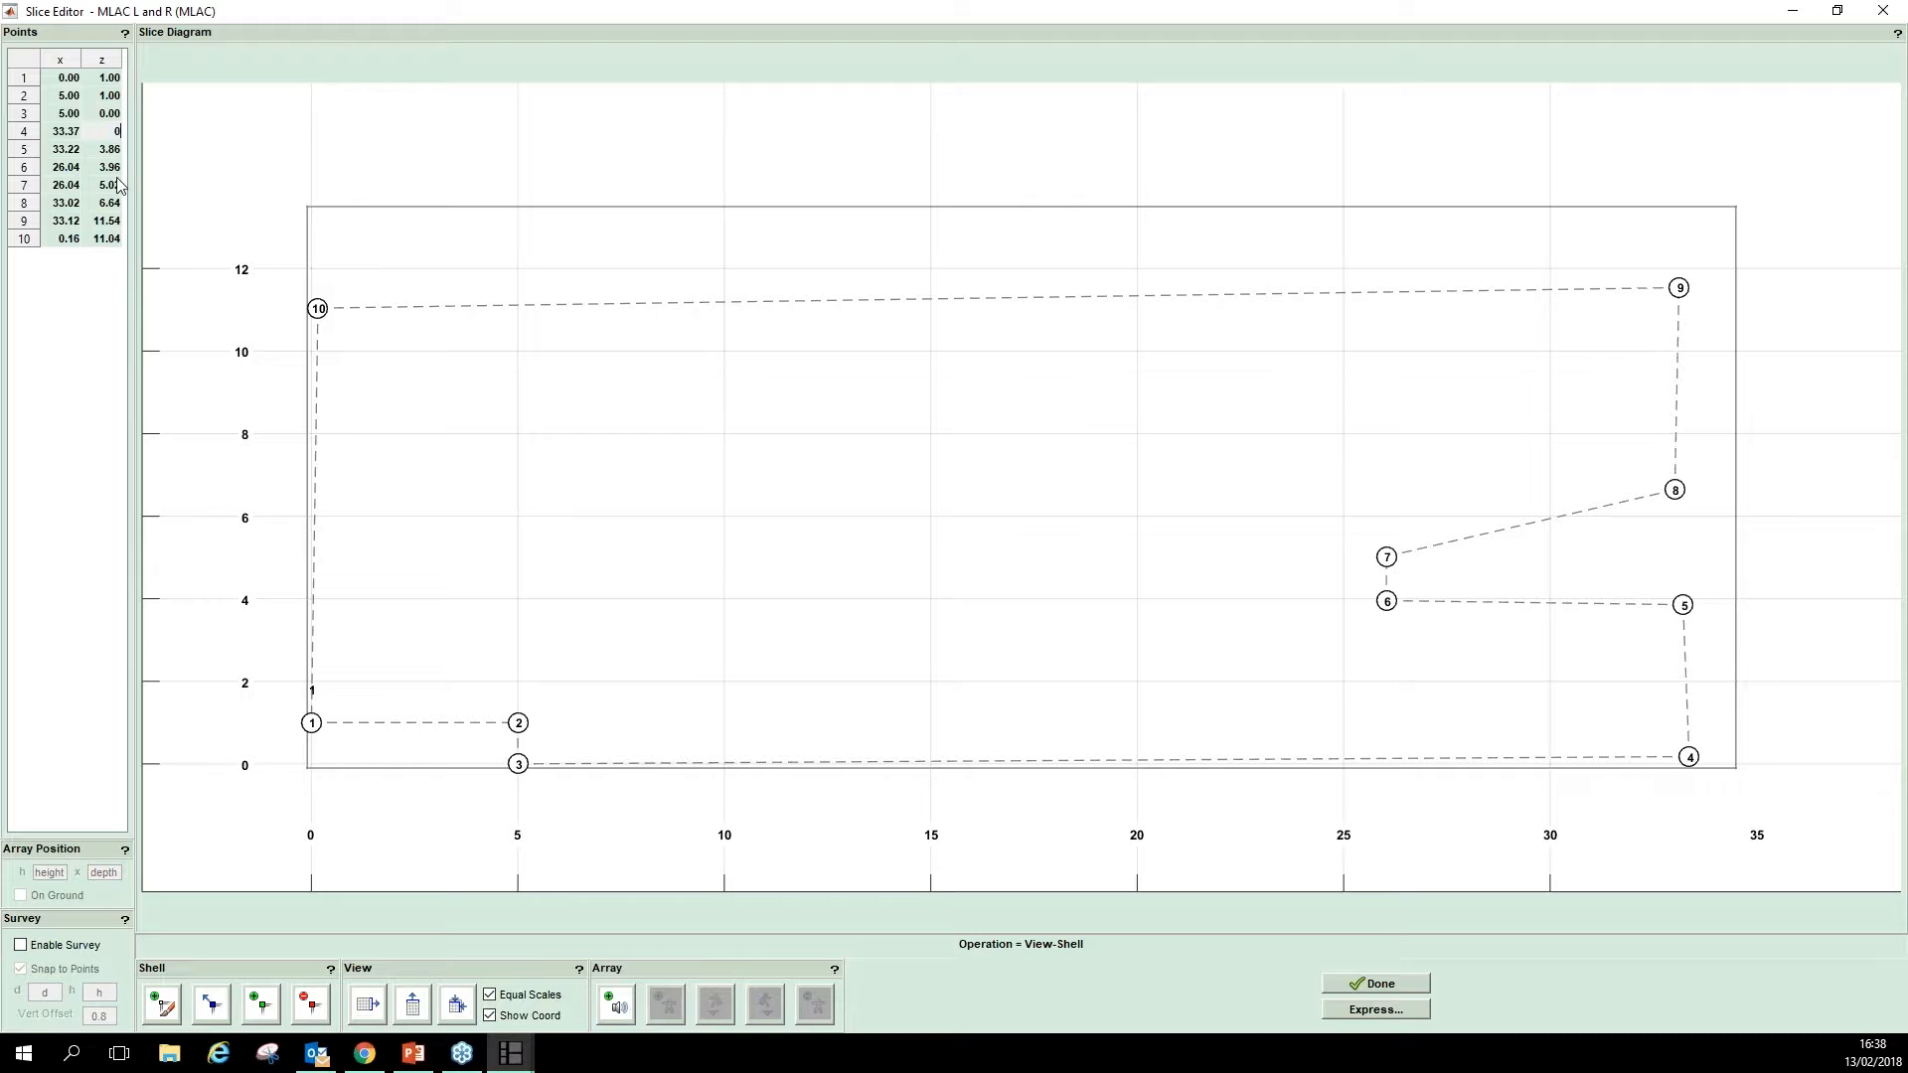
pyautogui.press('Return')
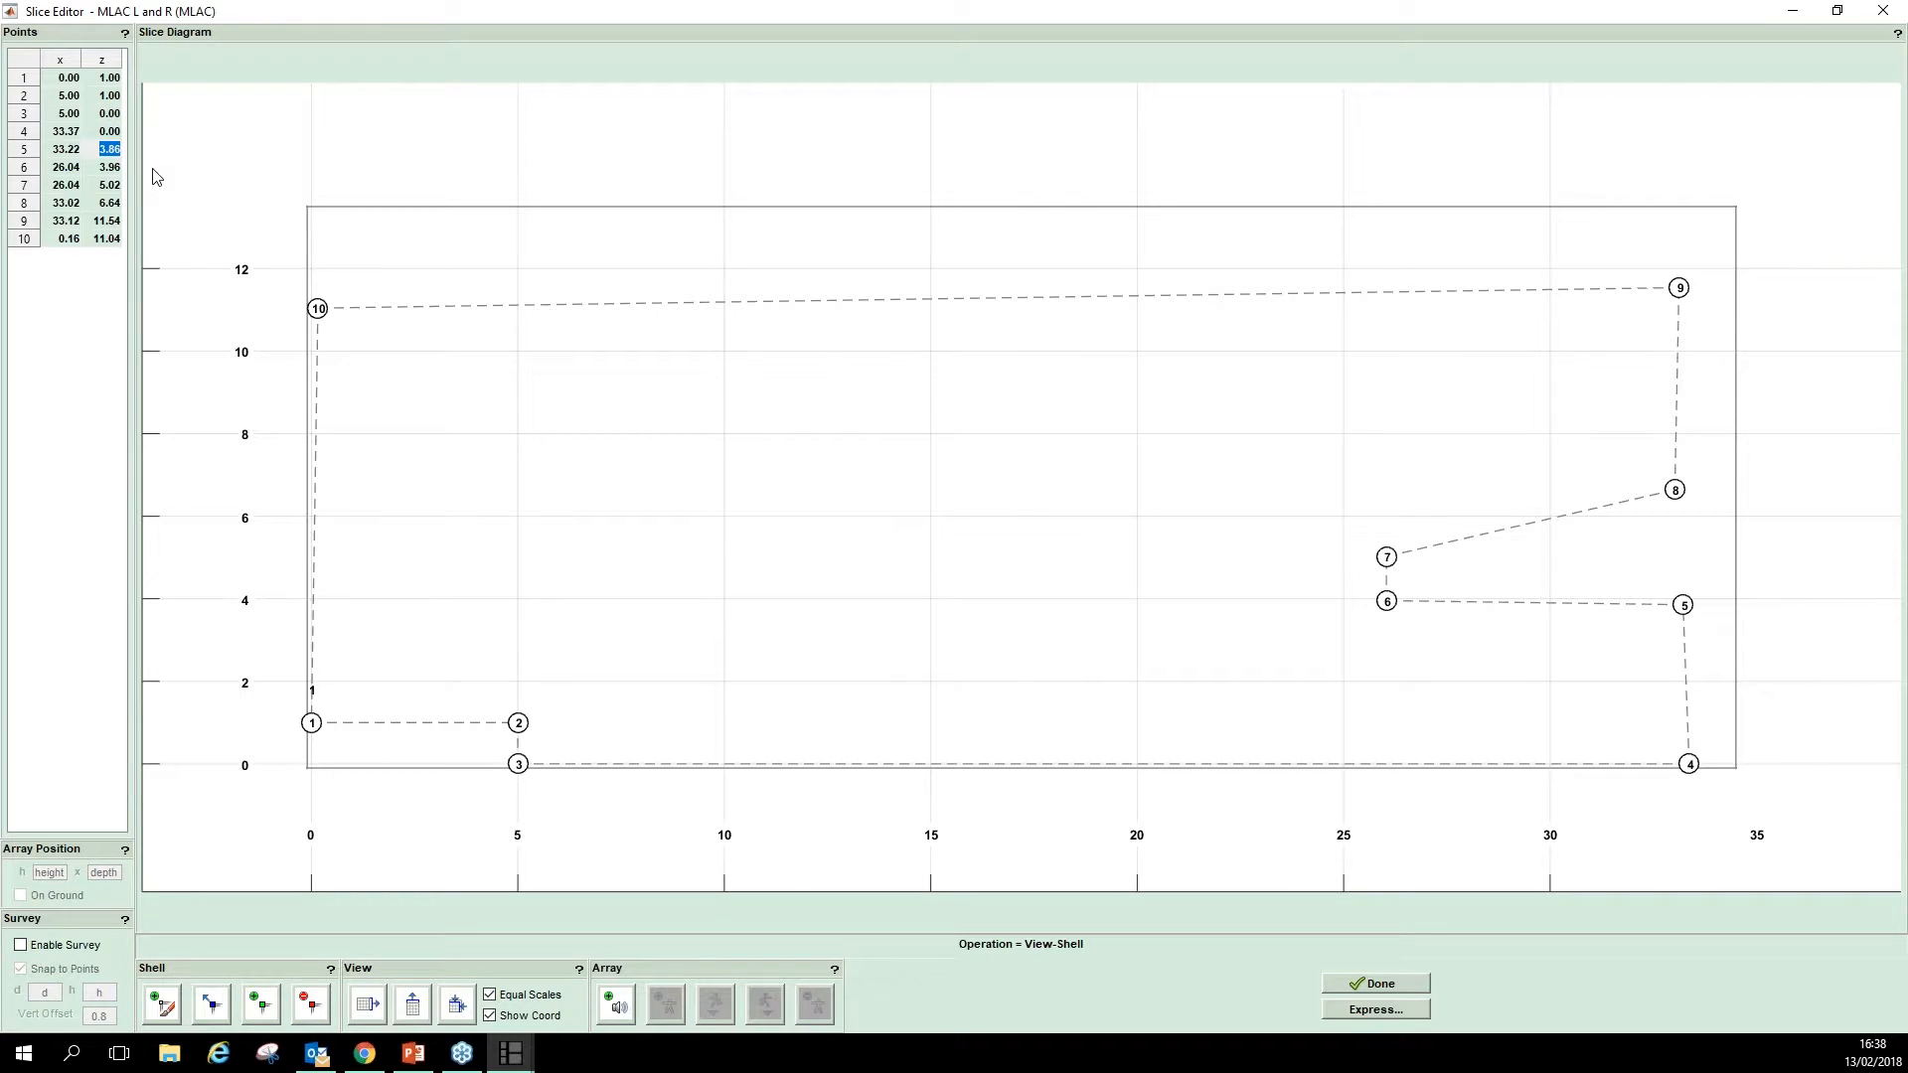
# - Set the z value of point 5 to 4 m and the x value of points 4 and 5 to 35 m
pyautogui.write('4')
pyautogui.click(75, 151)
pyautogui.click(75, 135)
pyautogui.write('35')
pyautogui.press('Return')
pyautogui.write('35')
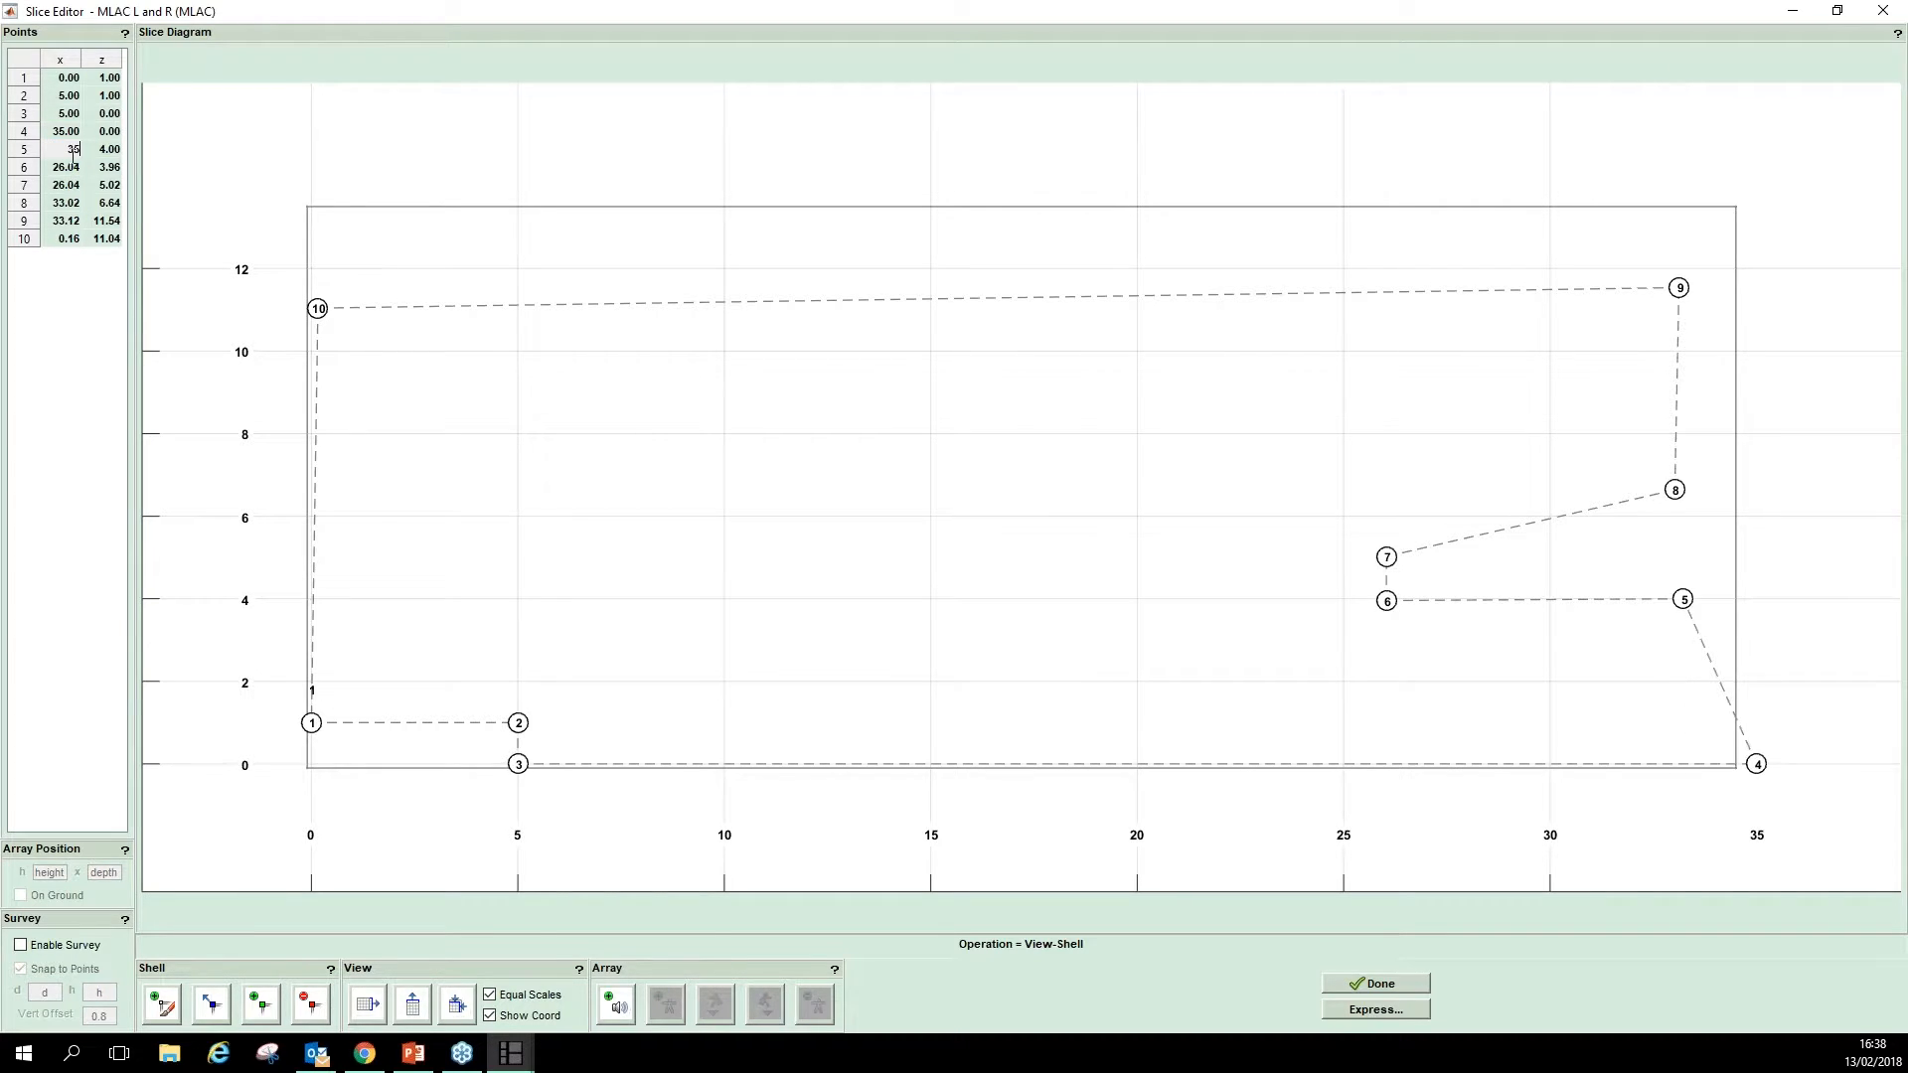
pyautogui.press('Return')
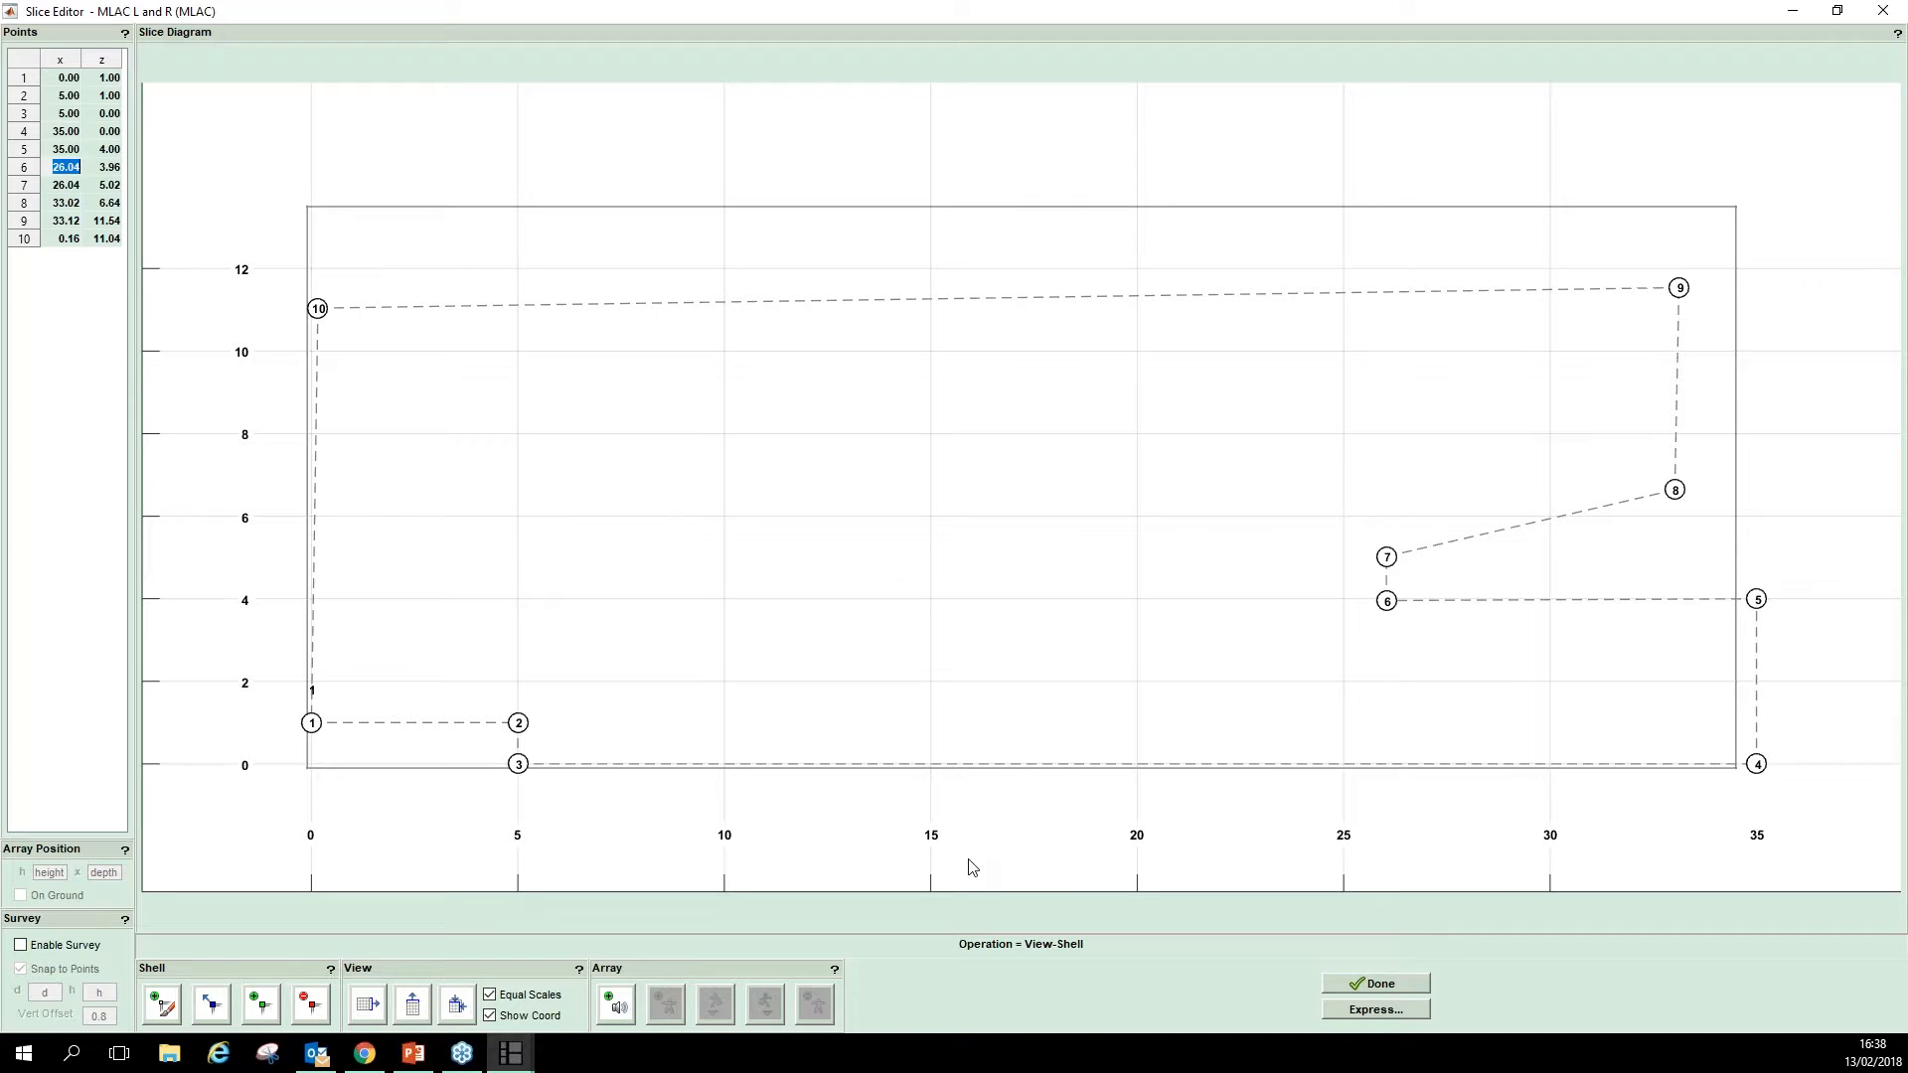
# - Set the x value of balcony-front points 6 and 7 to 27 m
pyautogui.click(458, 1006)
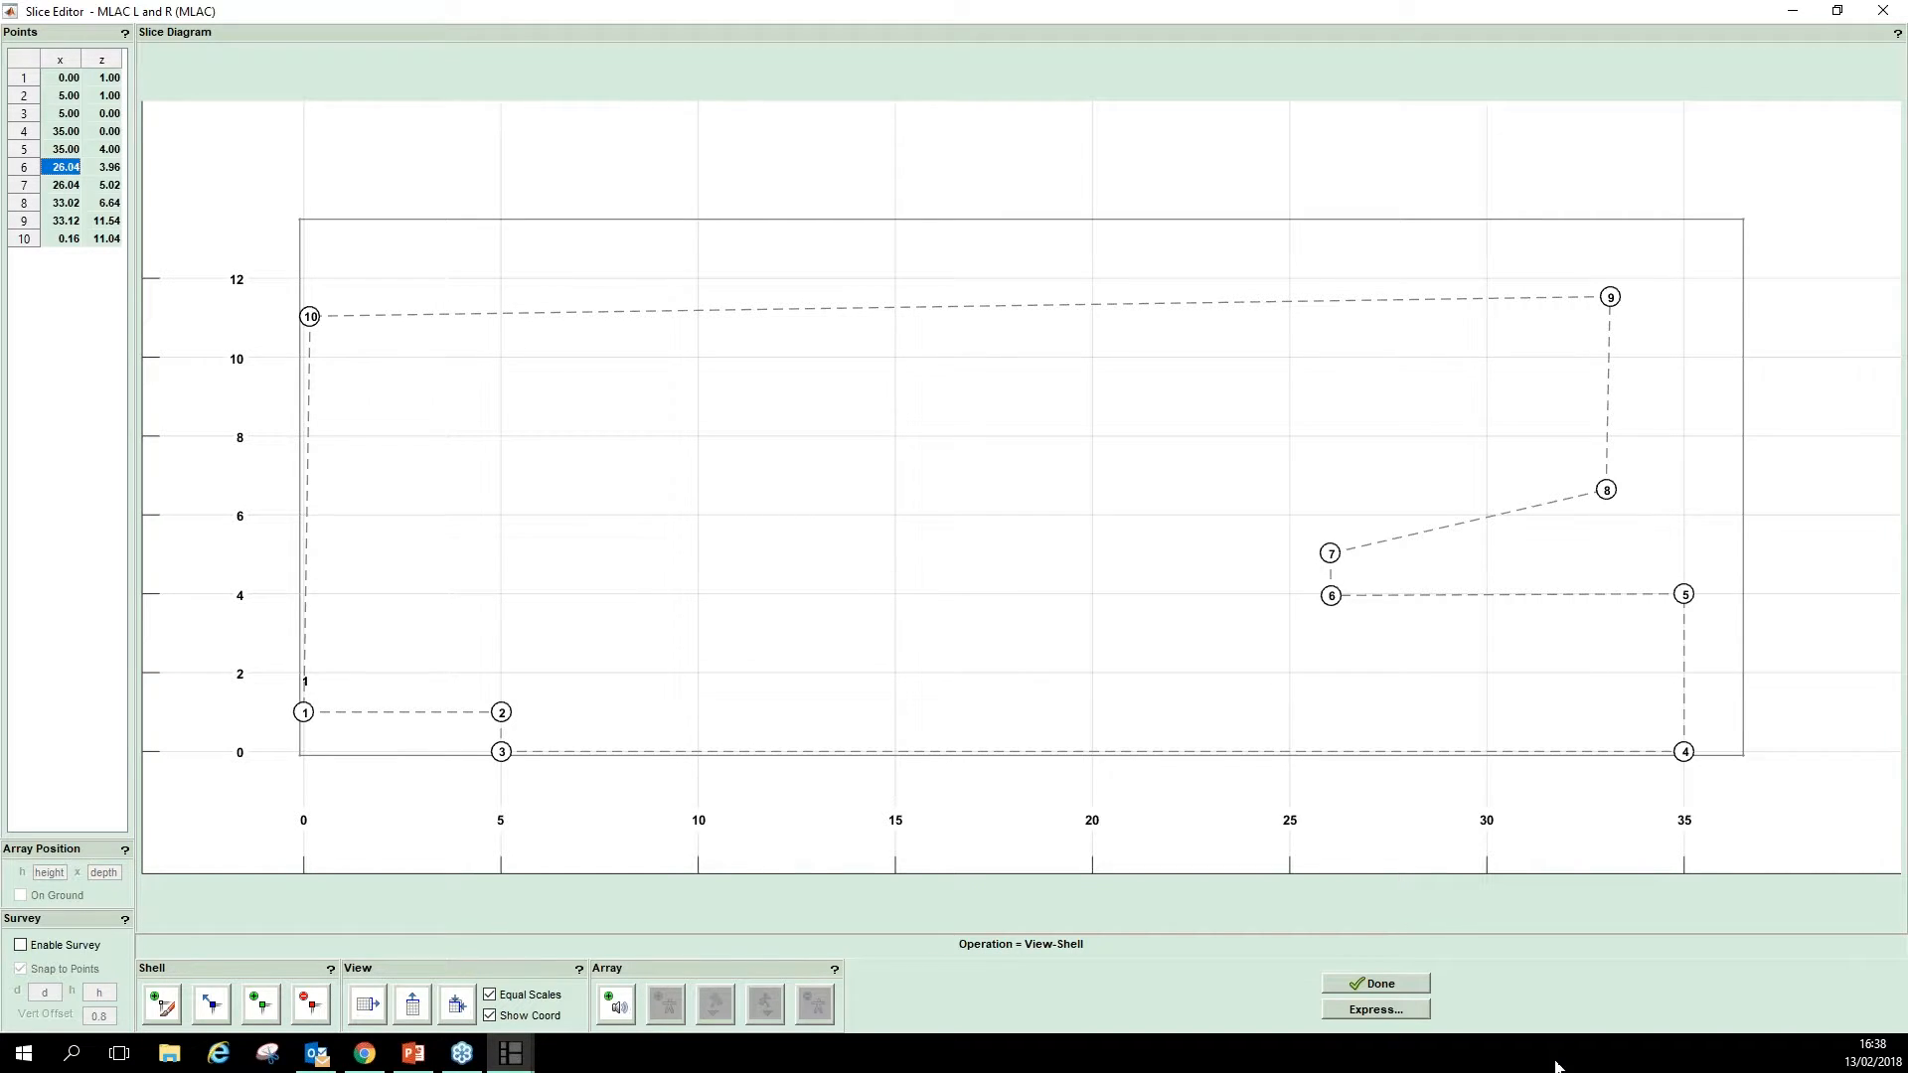
pyautogui.doubleClick(63, 167)
pyautogui.write('27')
pyautogui.click(76, 187)
pyautogui.doubleClick(75, 187)
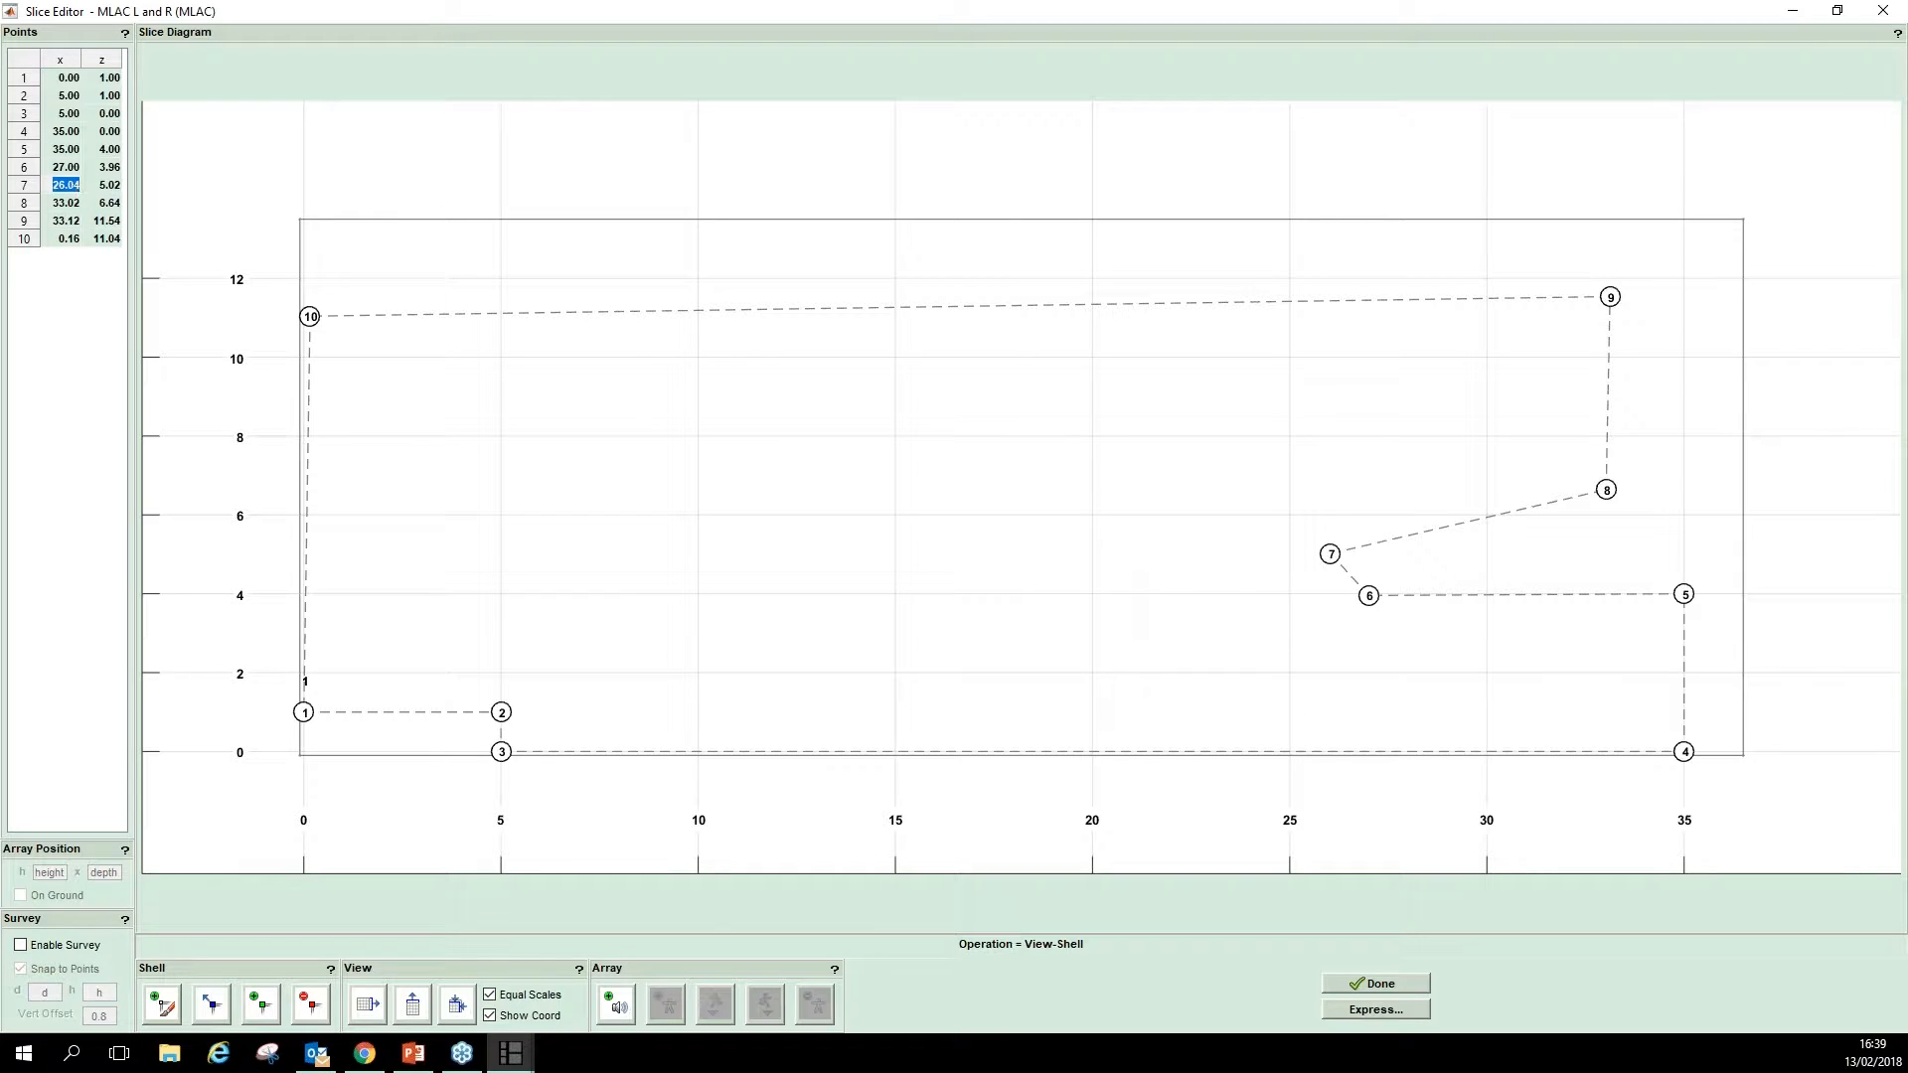
pyautogui.write('27')
pyautogui.press('Tab')
# - Set the z values of balcony points 6, 7 and 8 to 4, 5 and 7 m
pyautogui.click(112, 167)
pyautogui.write('4')
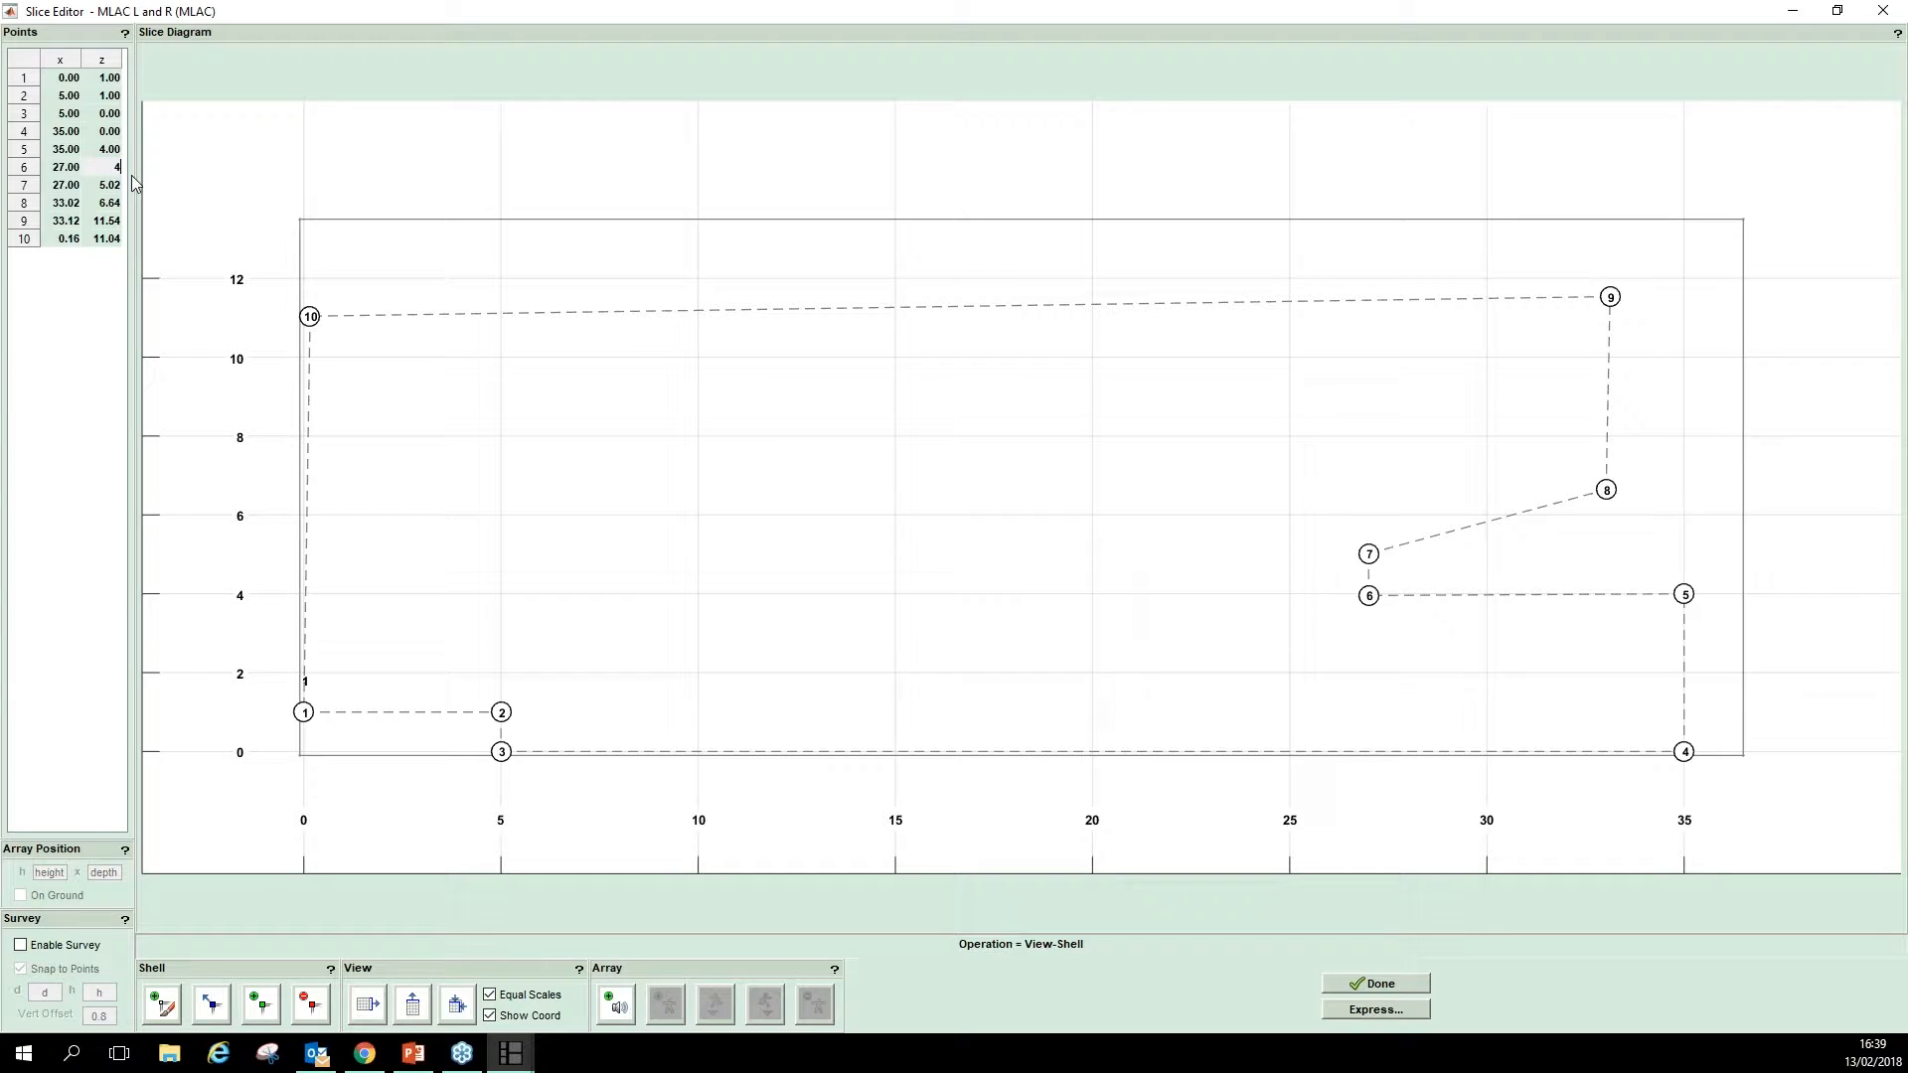
pyautogui.click(110, 188)
pyautogui.write('5')
pyautogui.click(110, 204)
pyautogui.write('7')
# - Set the z value of ceiling points 9 and 10 to 12 m and the x value of point 10 to 0
pyautogui.click(107, 220)
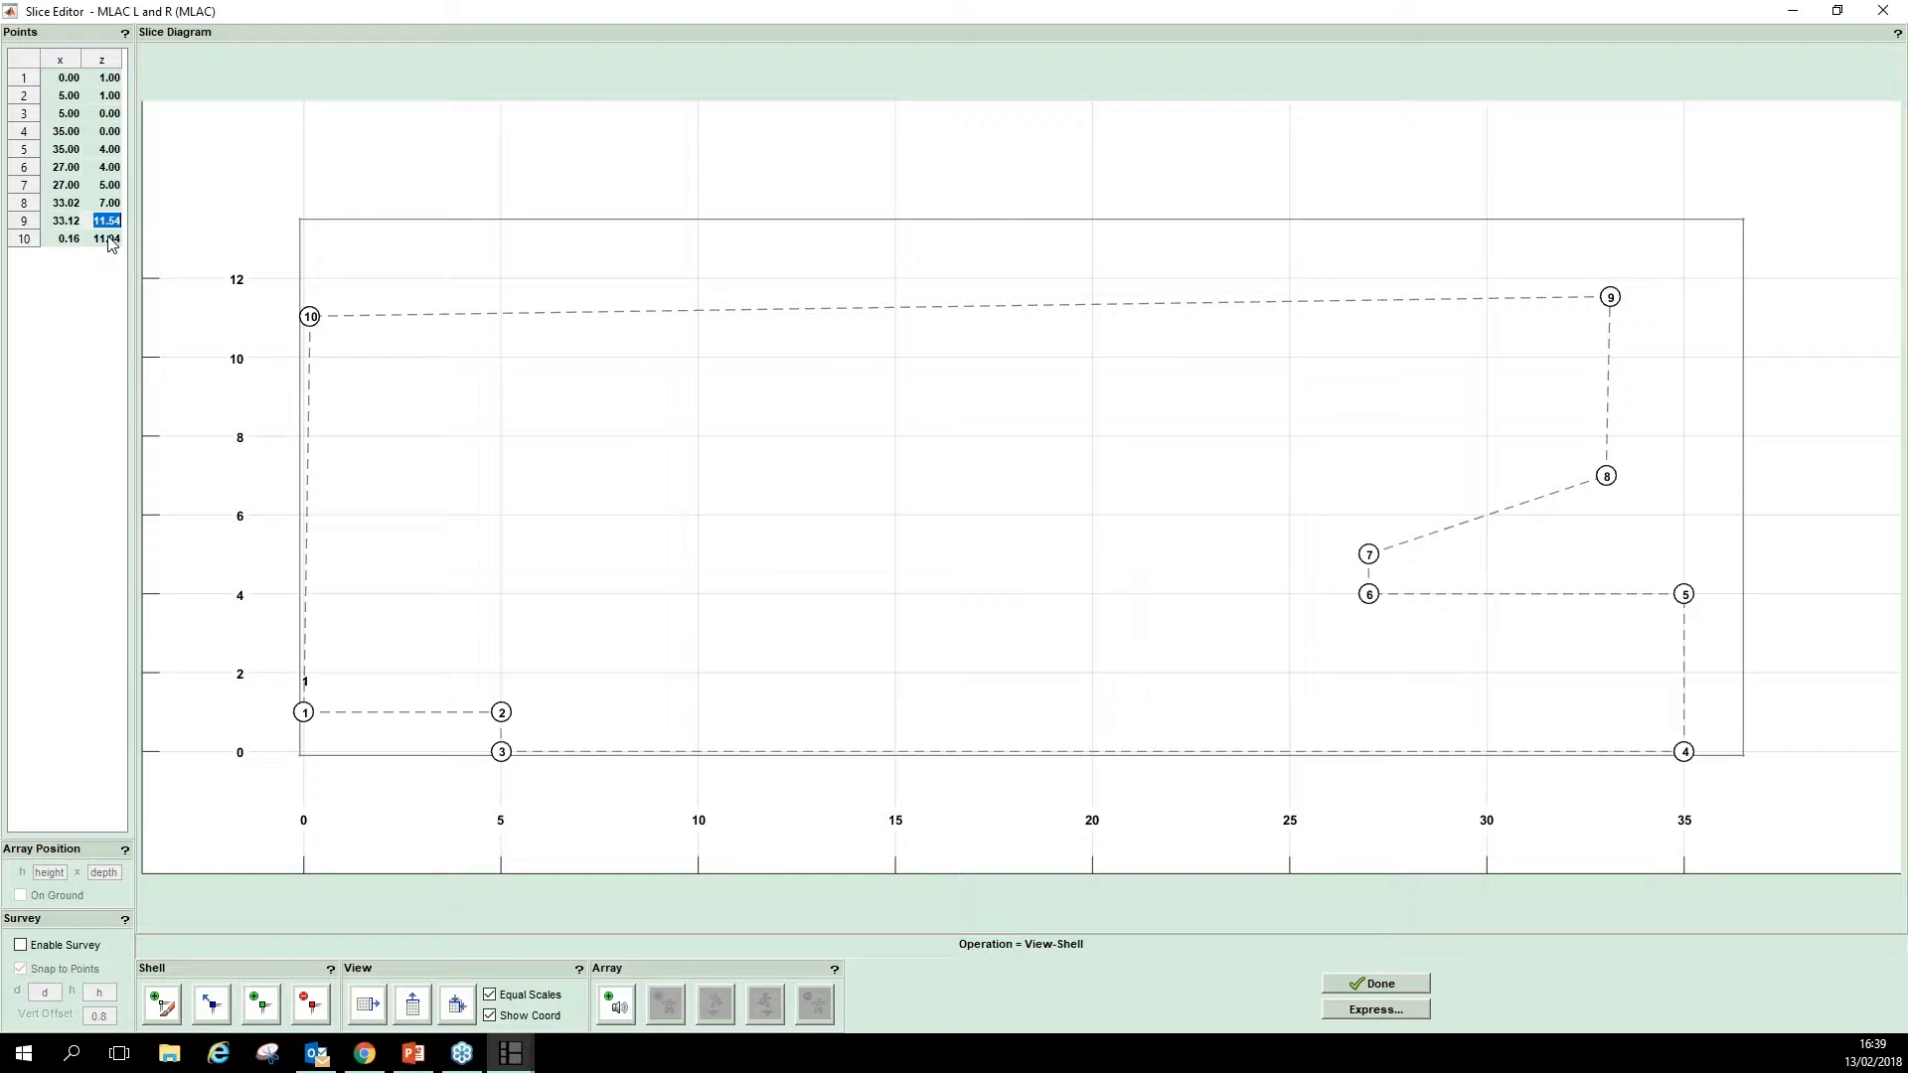
pyautogui.write('12')
pyautogui.click(111, 240)
pyautogui.write('12')
pyautogui.click(69, 239)
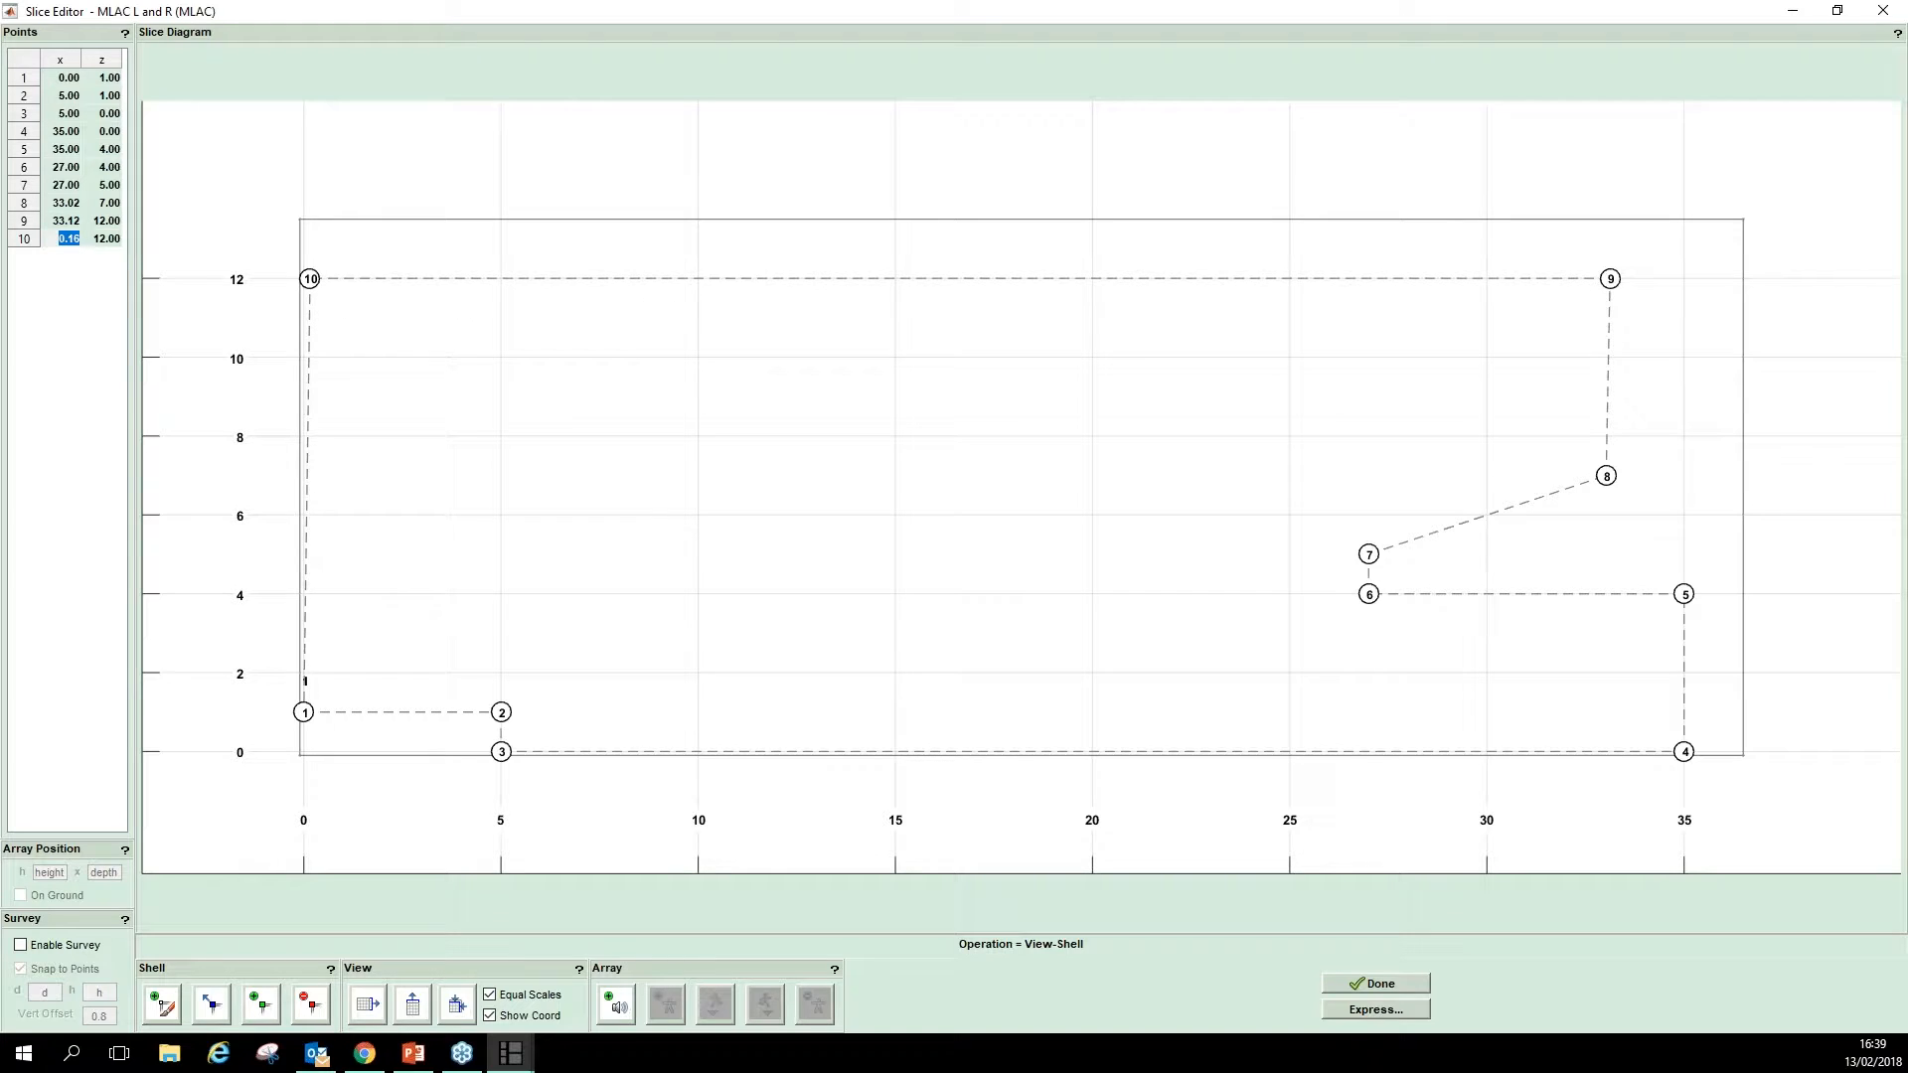
pyautogui.write('0')
pyautogui.press('Return')
# - Set the x value of upper rear-wall points 8 and 9 to 35 m
pyautogui.click(67, 204)
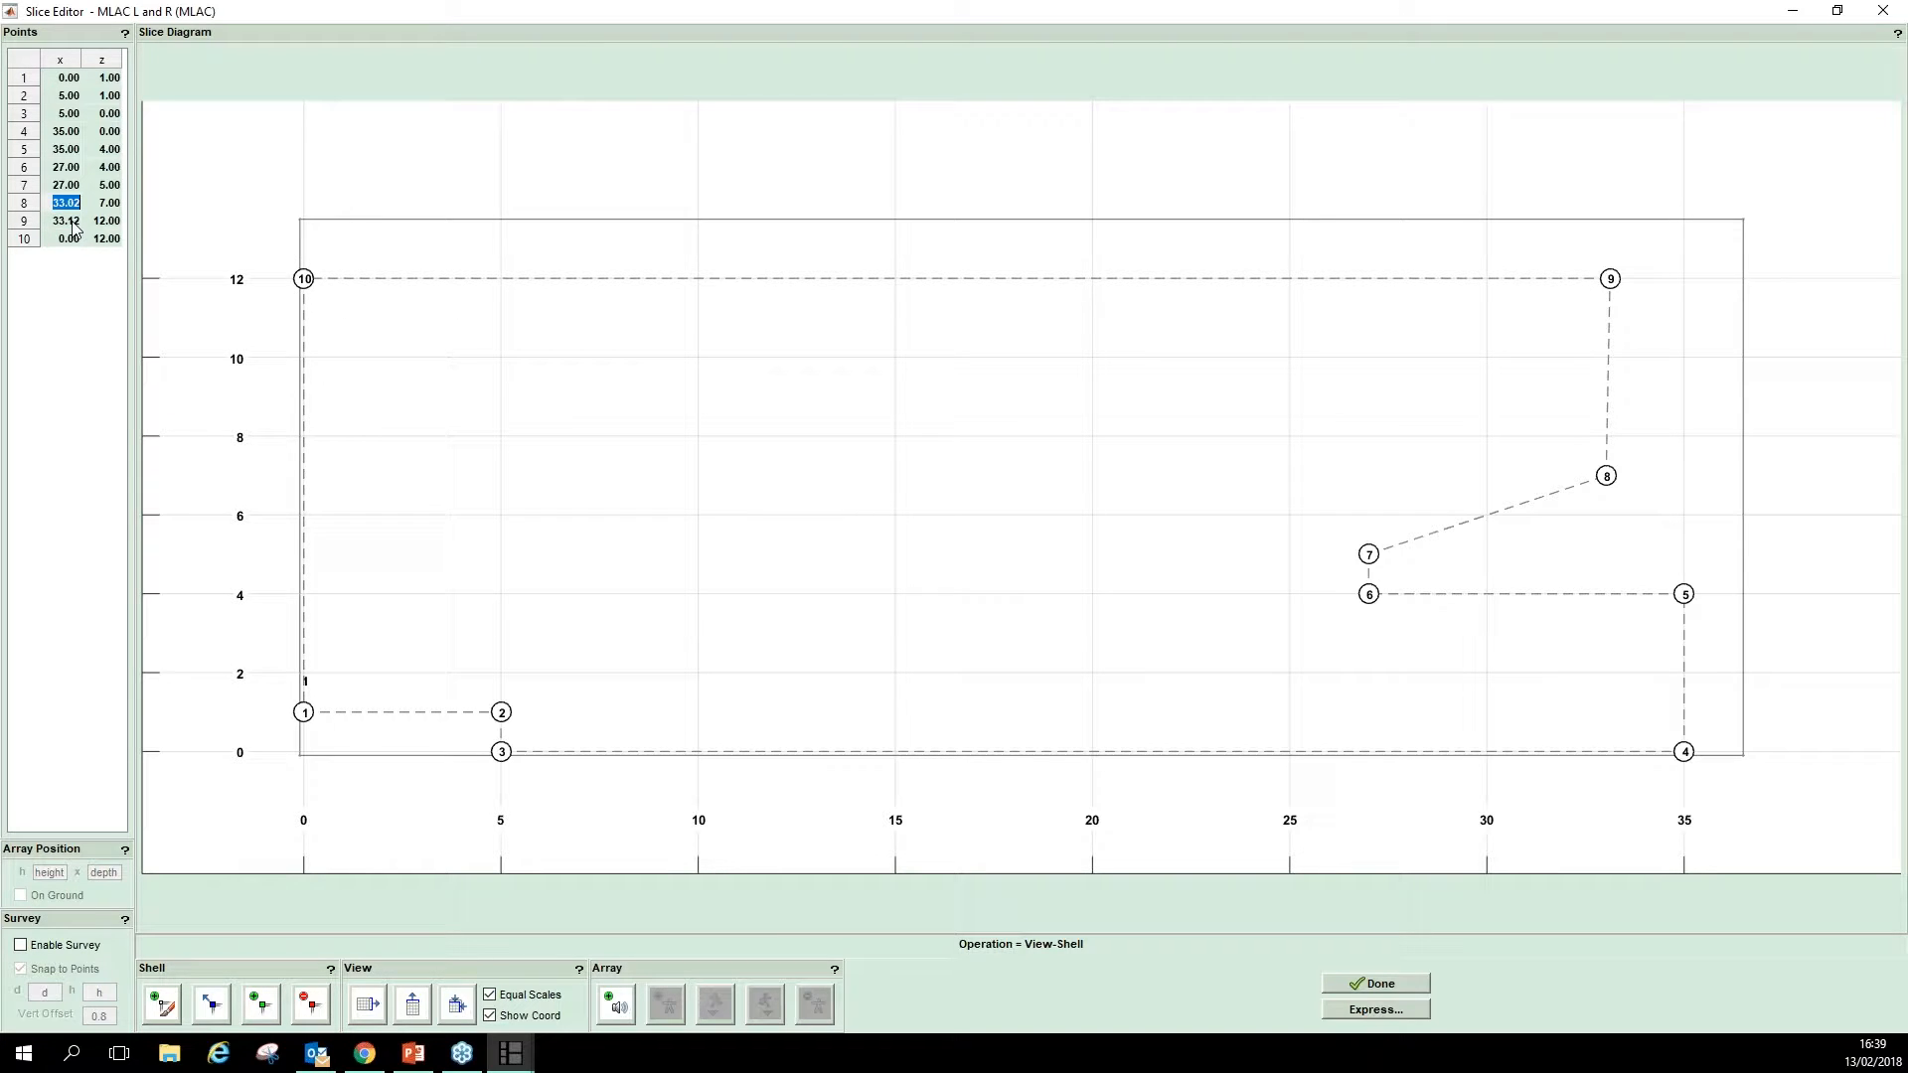
pyautogui.write('35')
pyautogui.click(69, 221)
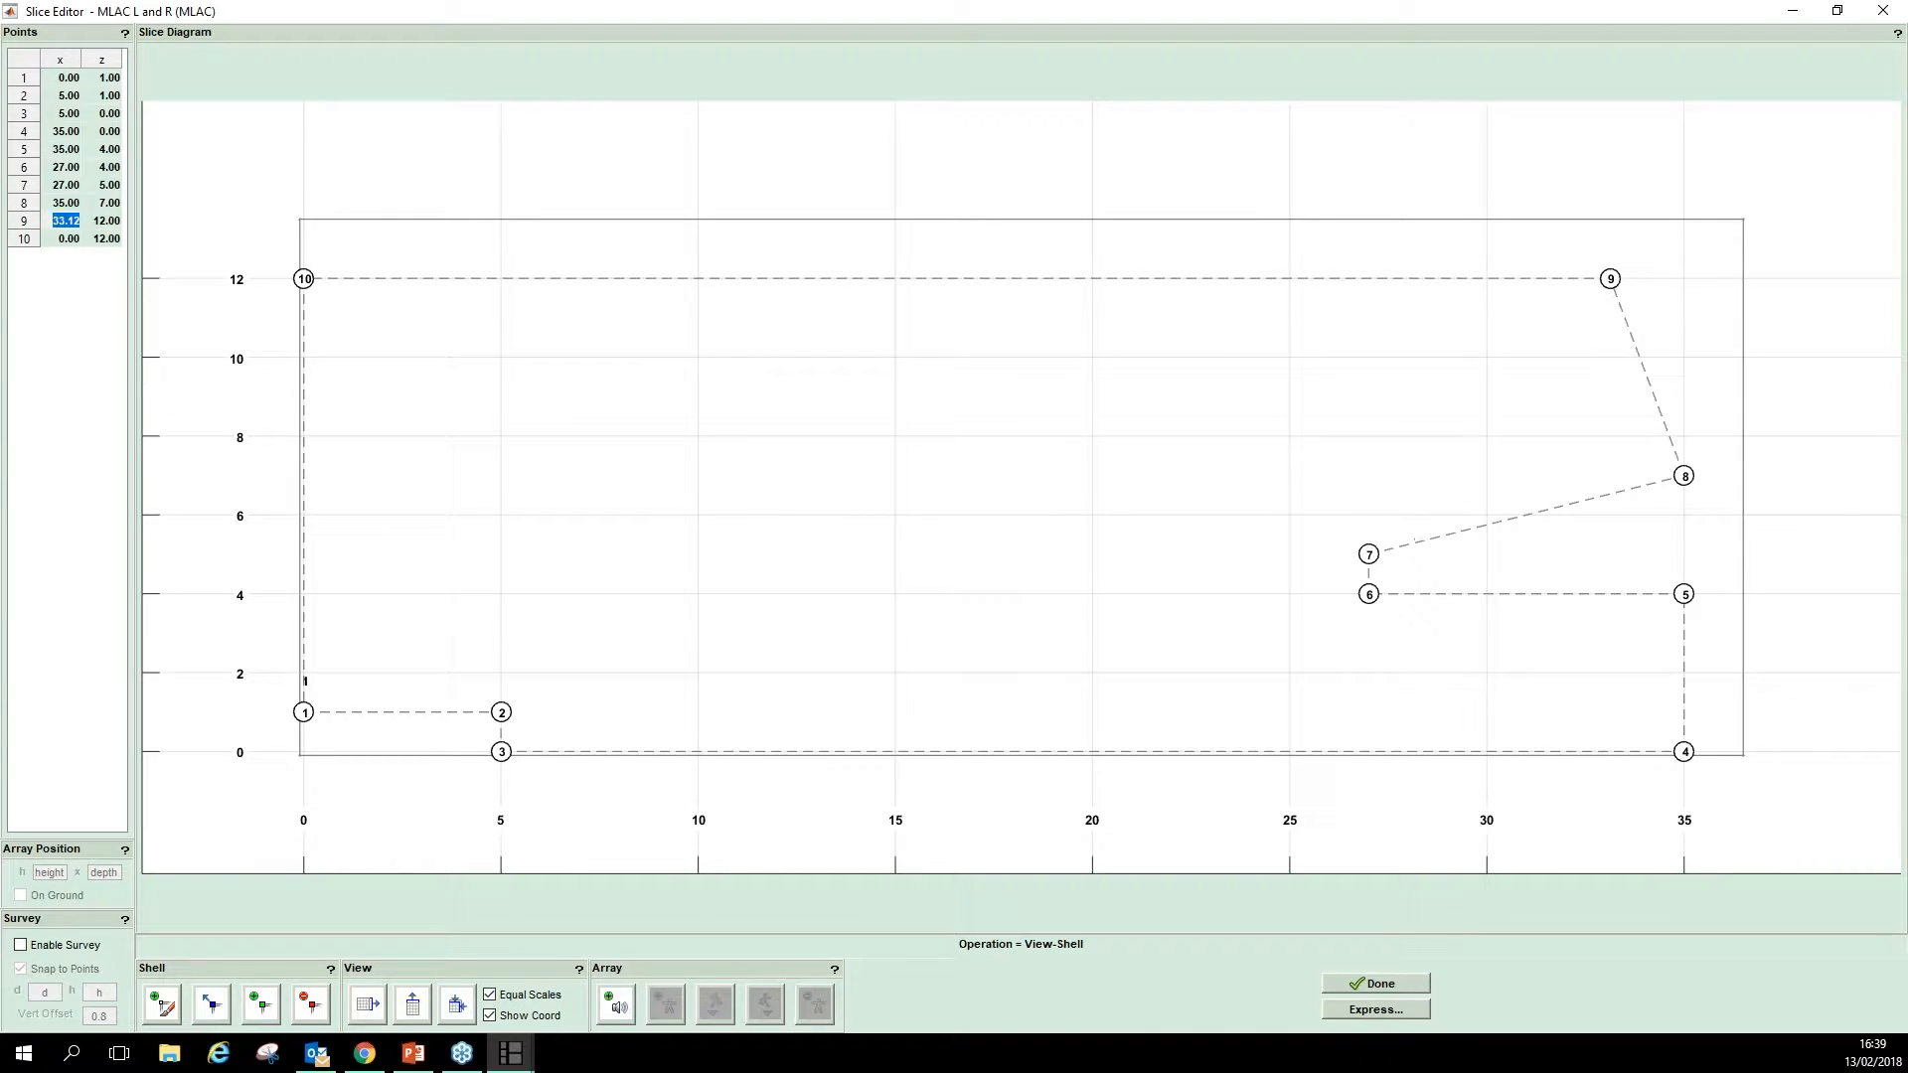
pyautogui.write('35')
pyautogui.press('Return')
# - Insert the array above the stage edge and position it at a height of 7 m and a depth of 5 m
pyautogui.click(617, 1008)
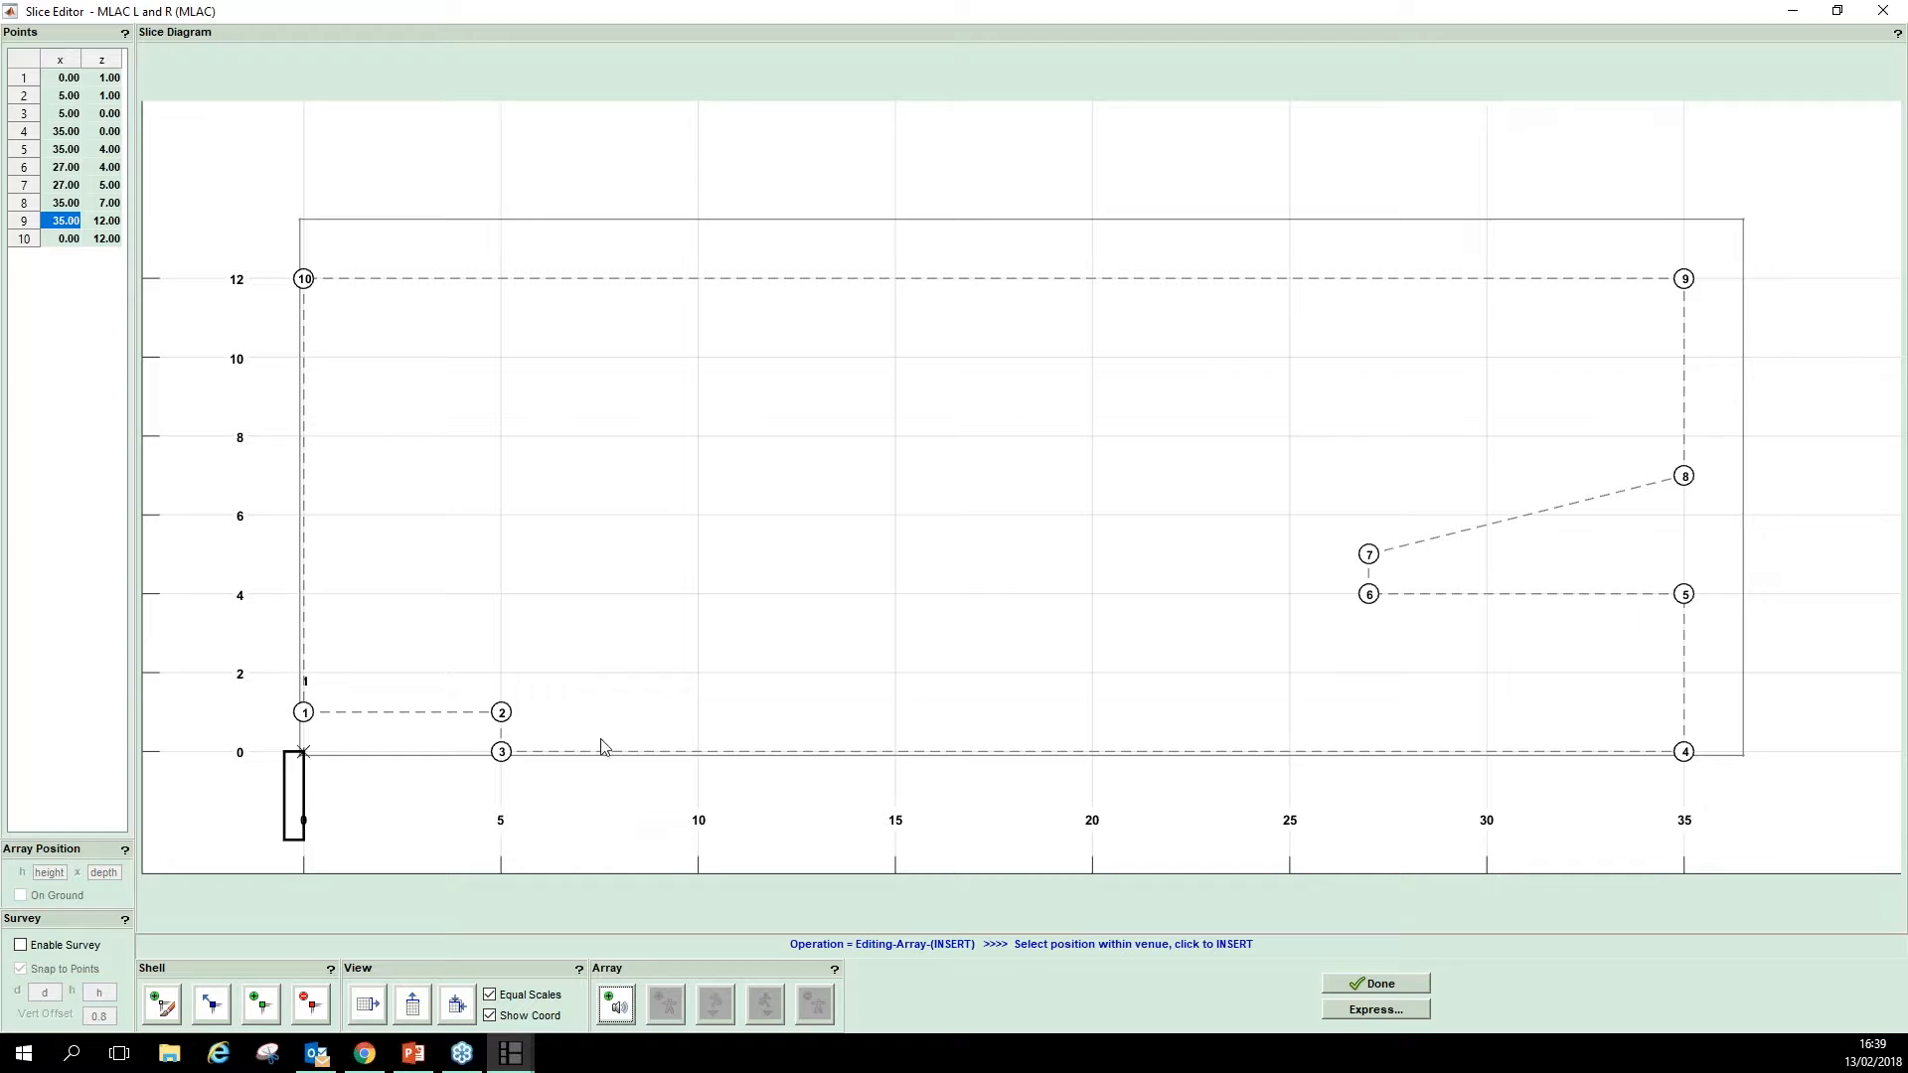
pyautogui.click(501, 443)
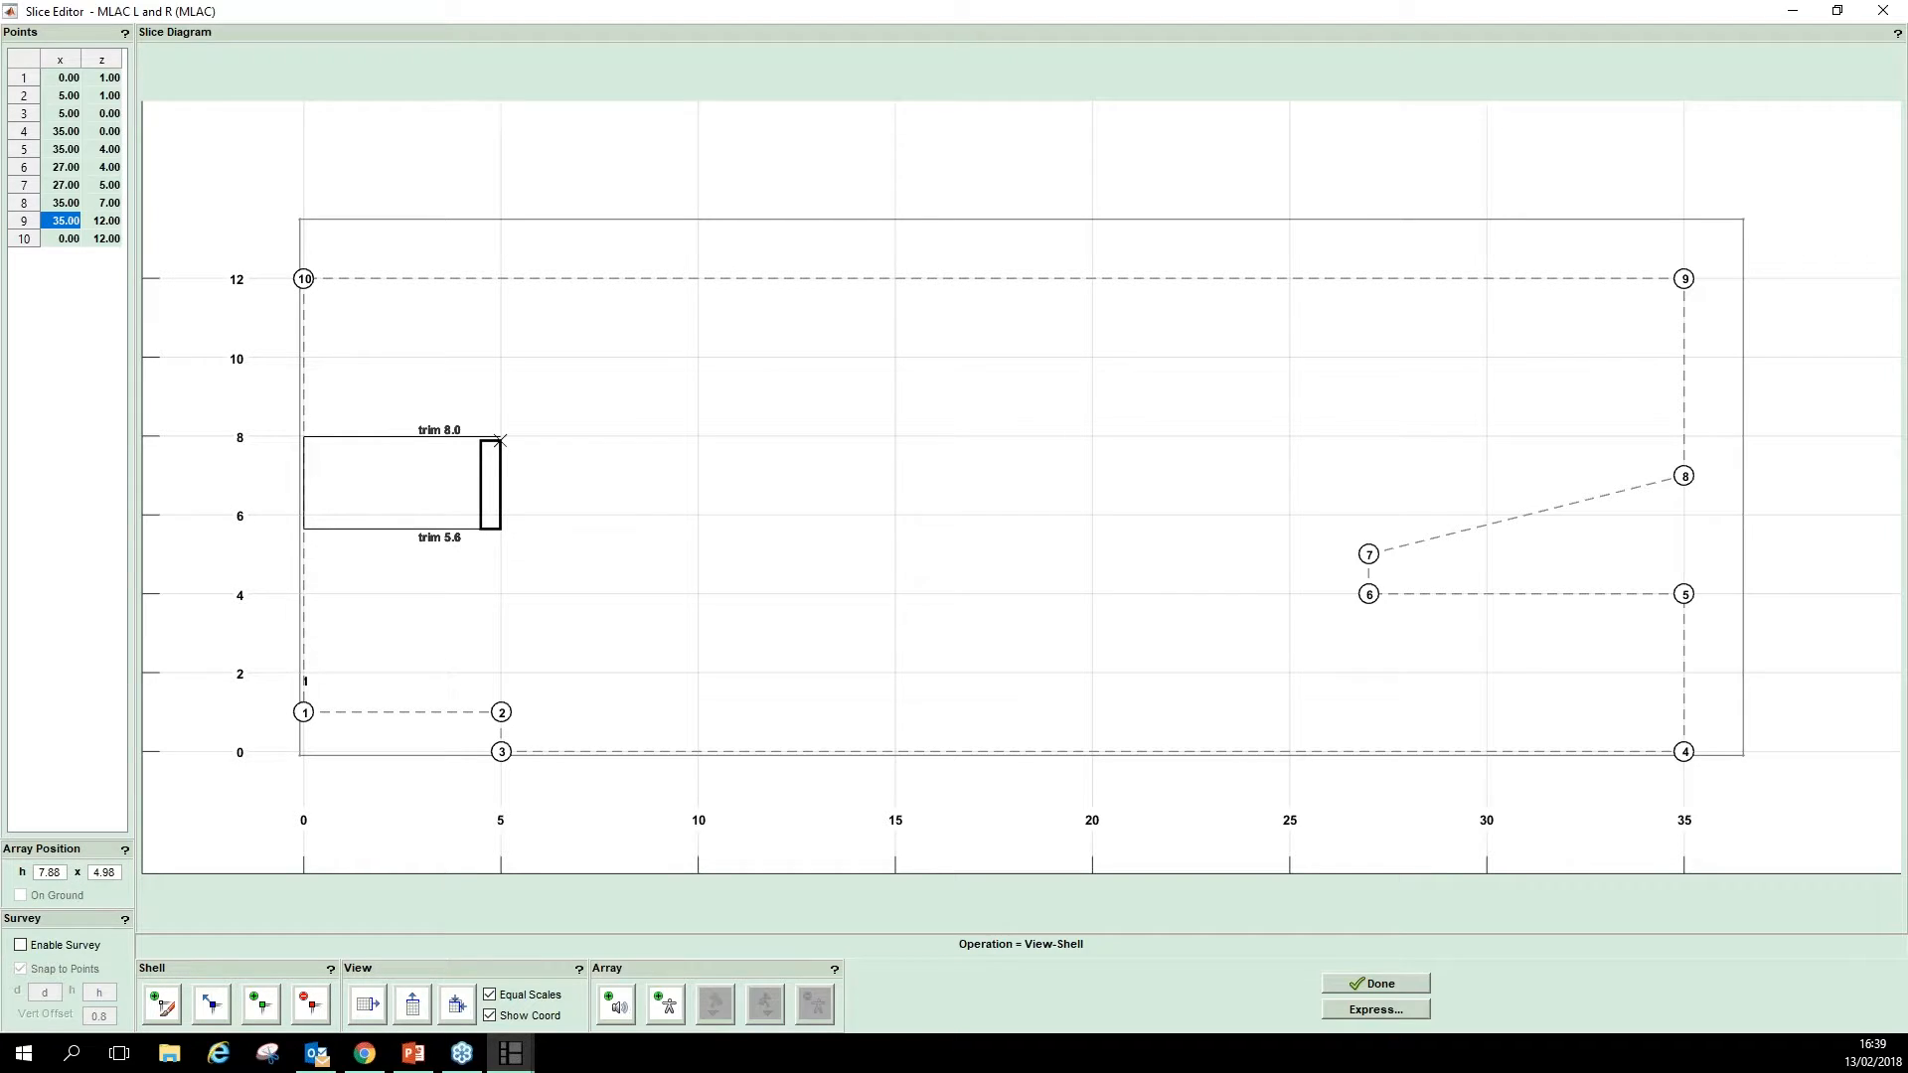
pyautogui.moveTo(61, 871); pyautogui.dragTo(23, 872)
pyautogui.write('7')
pyautogui.press('Tab')
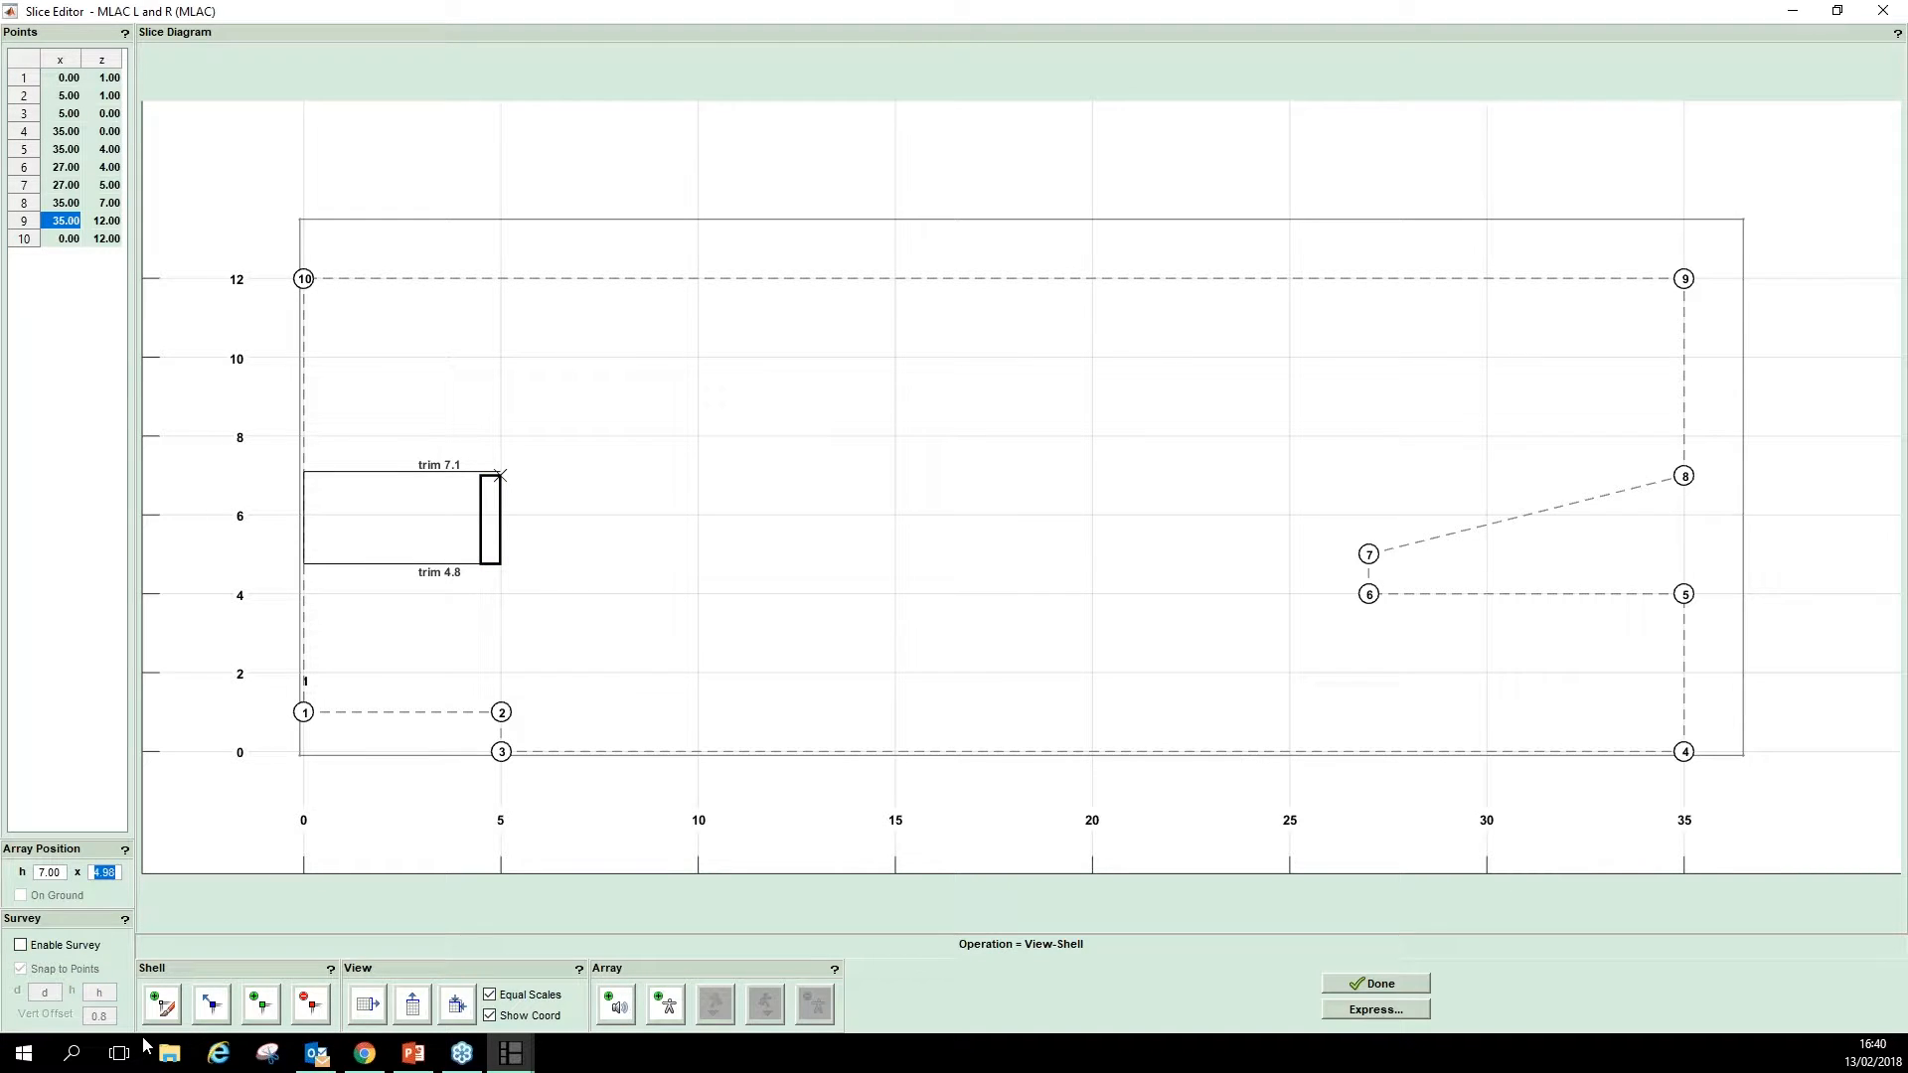
pyautogui.write('5')
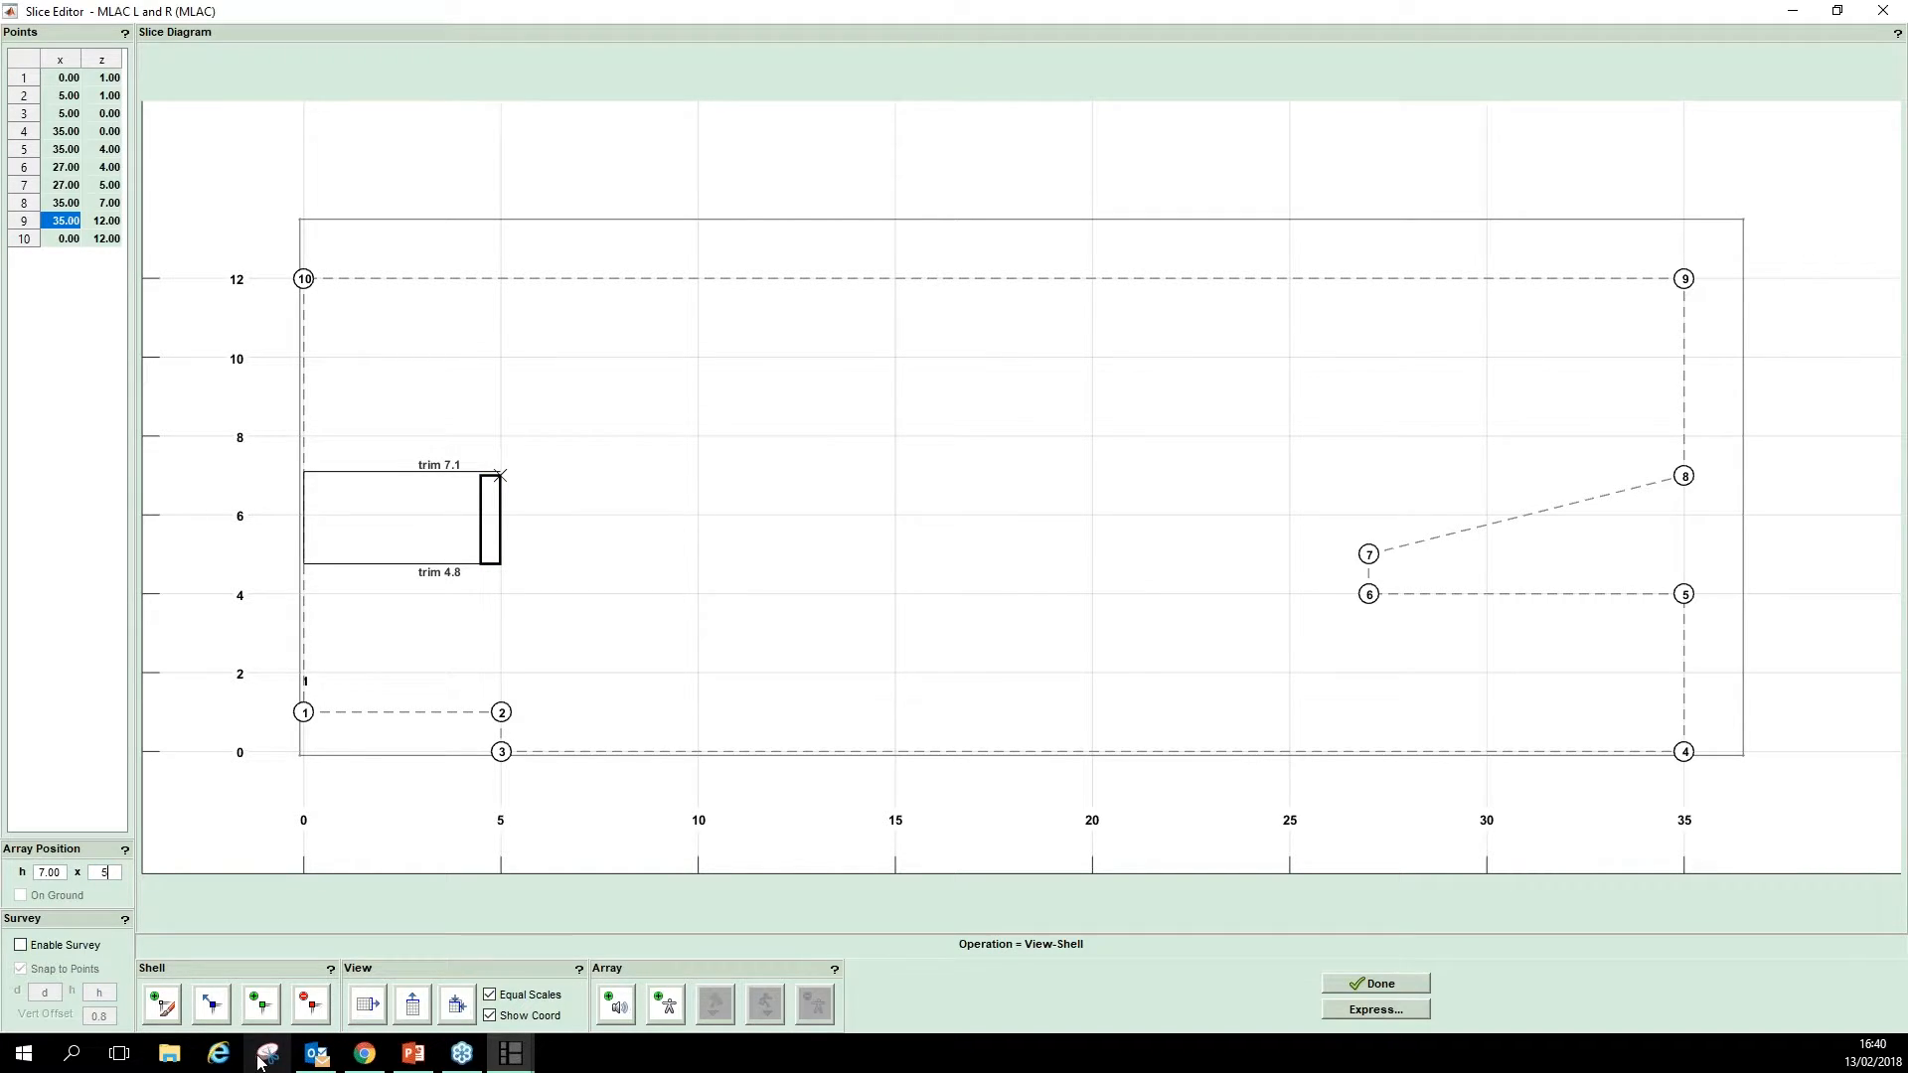
pyautogui.press('Return')
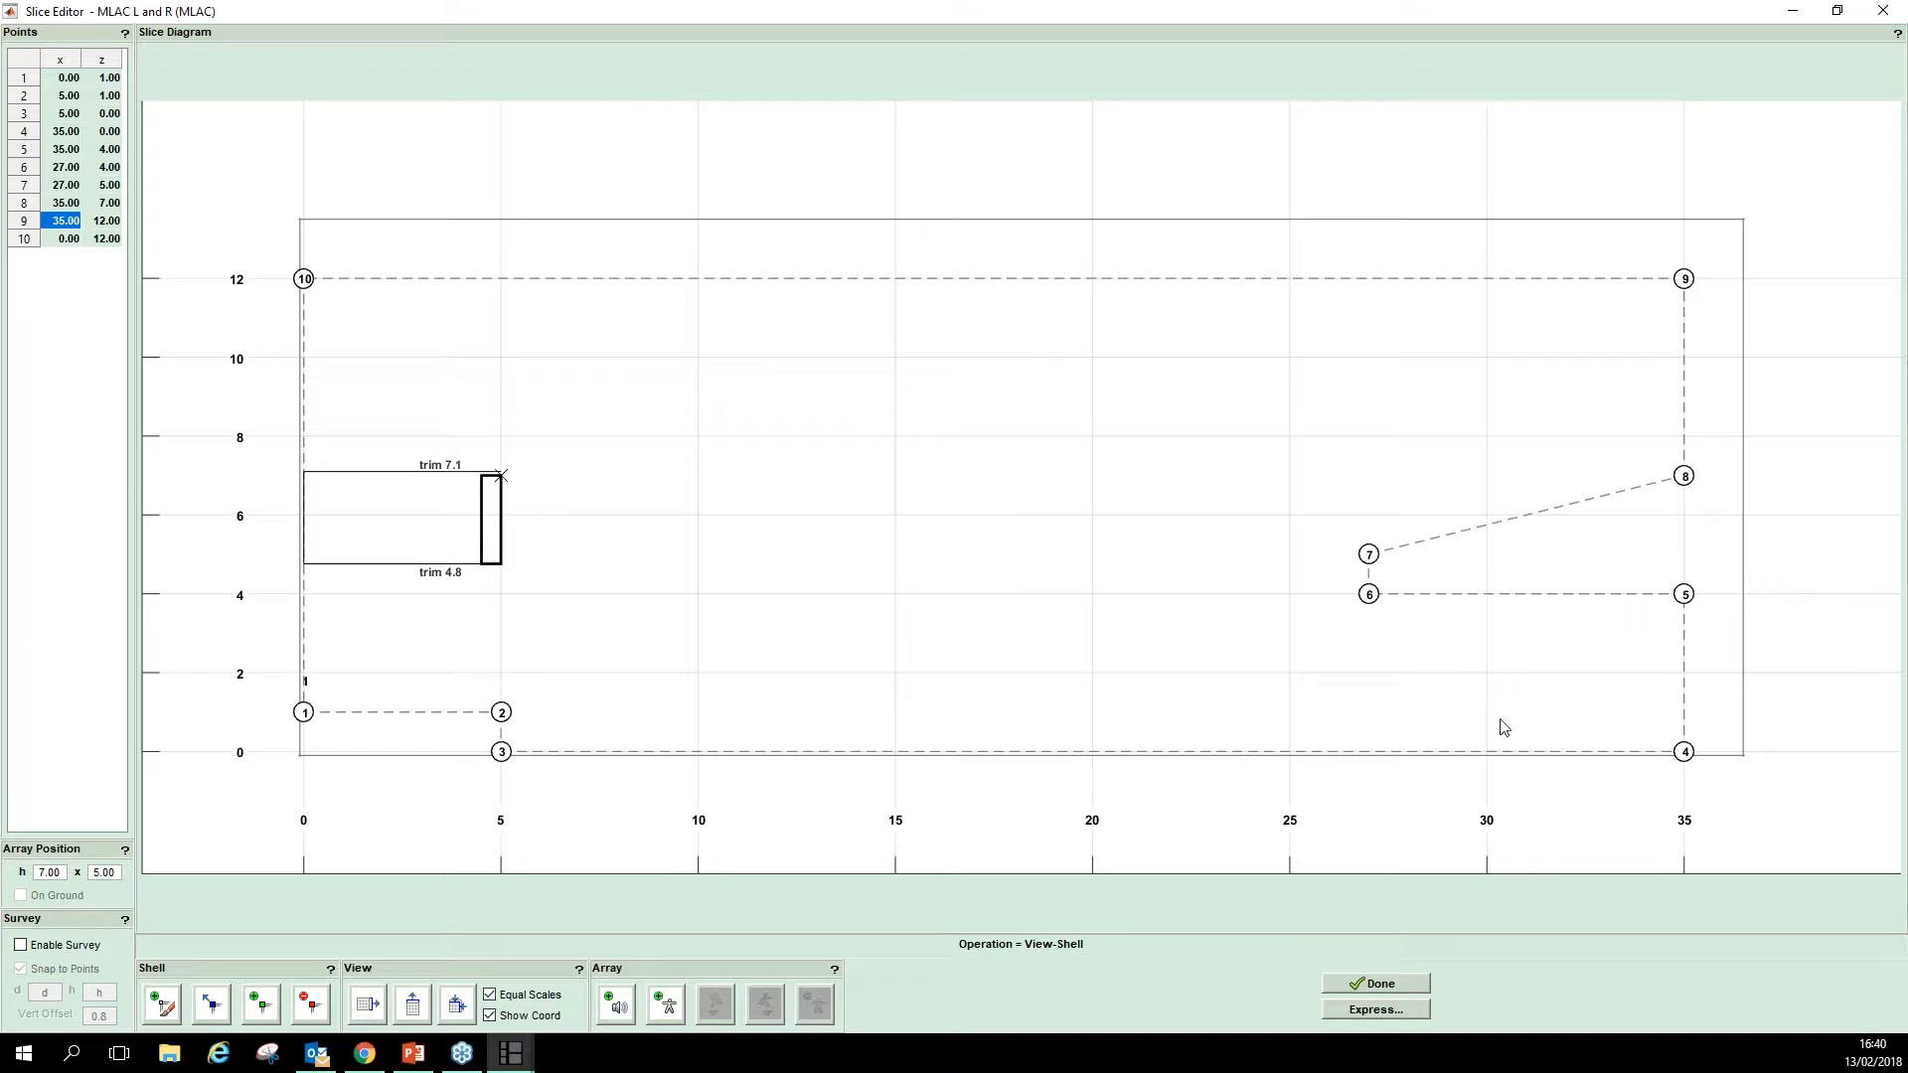
# - Define the array's coverage from 10 m on the floor to point 8 at the rear of the balcony
pyautogui.click(665, 1008)
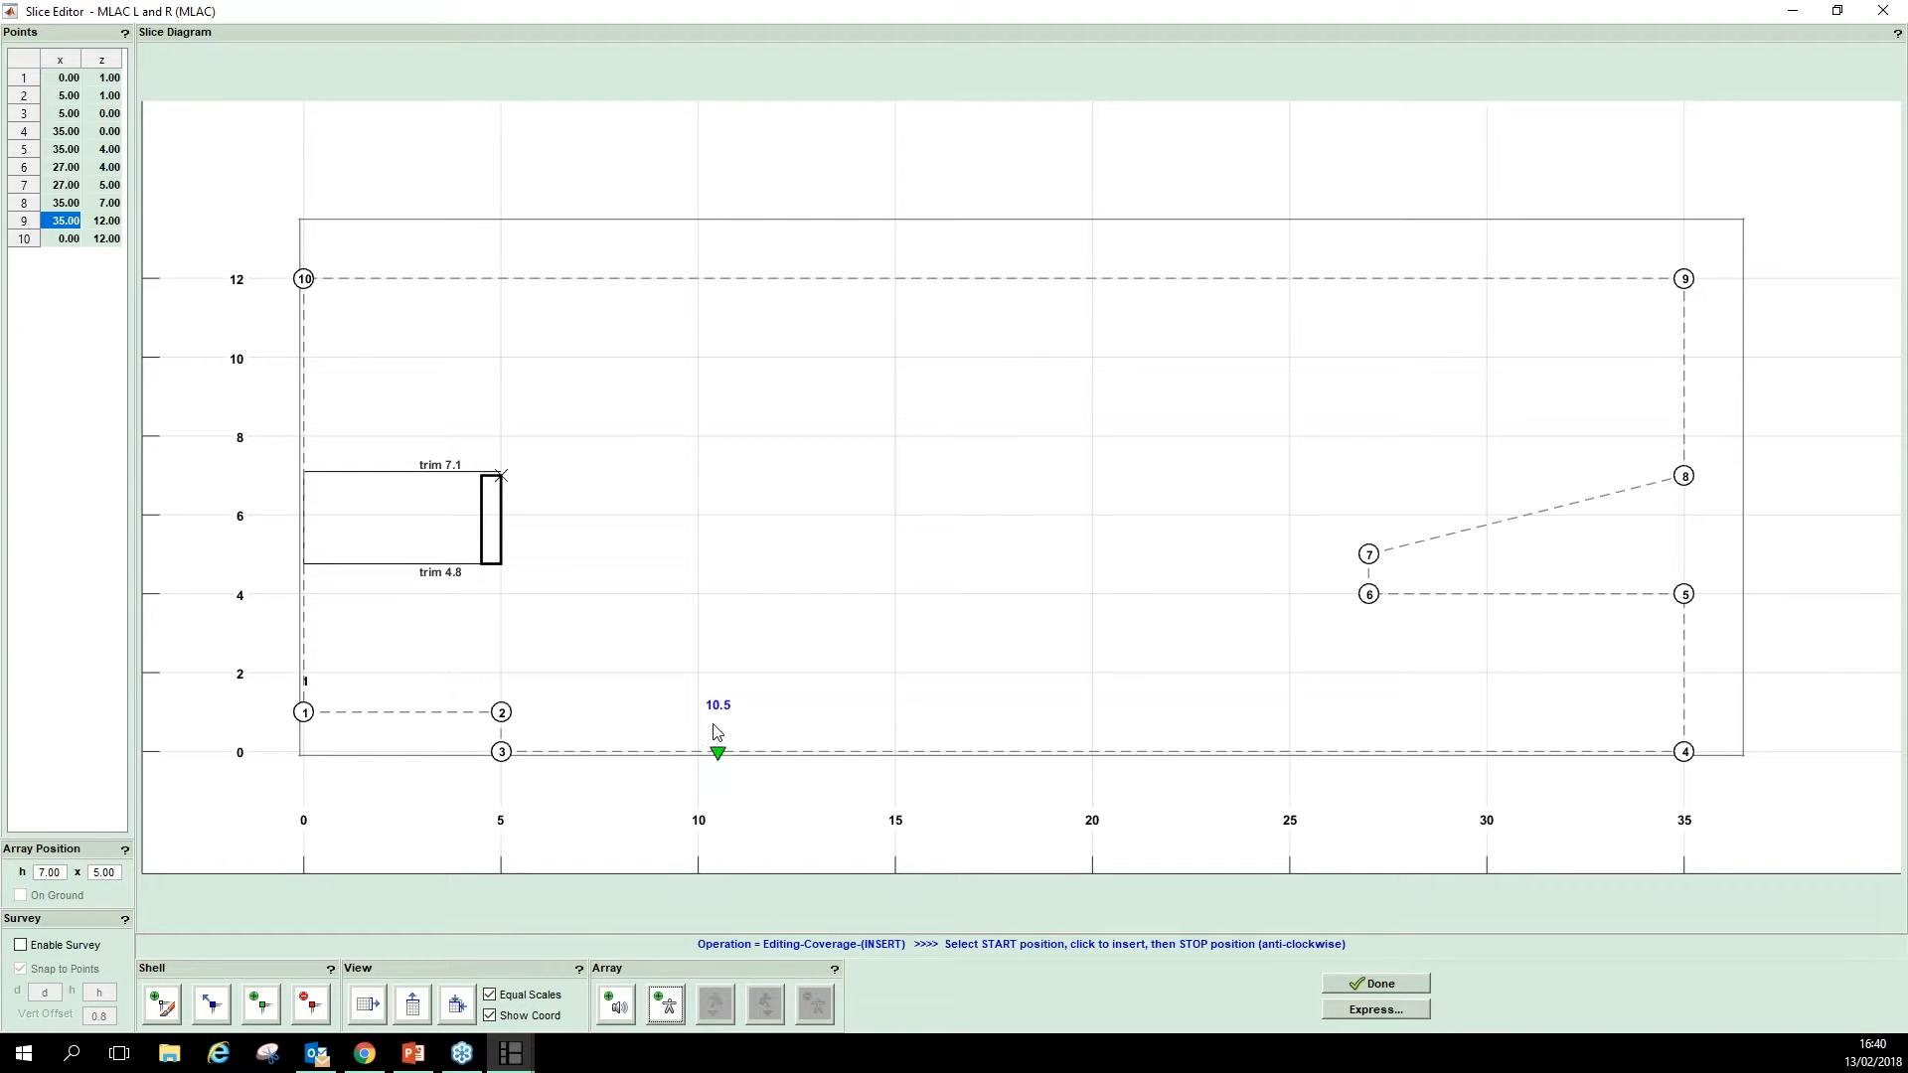
pyautogui.click(699, 652)
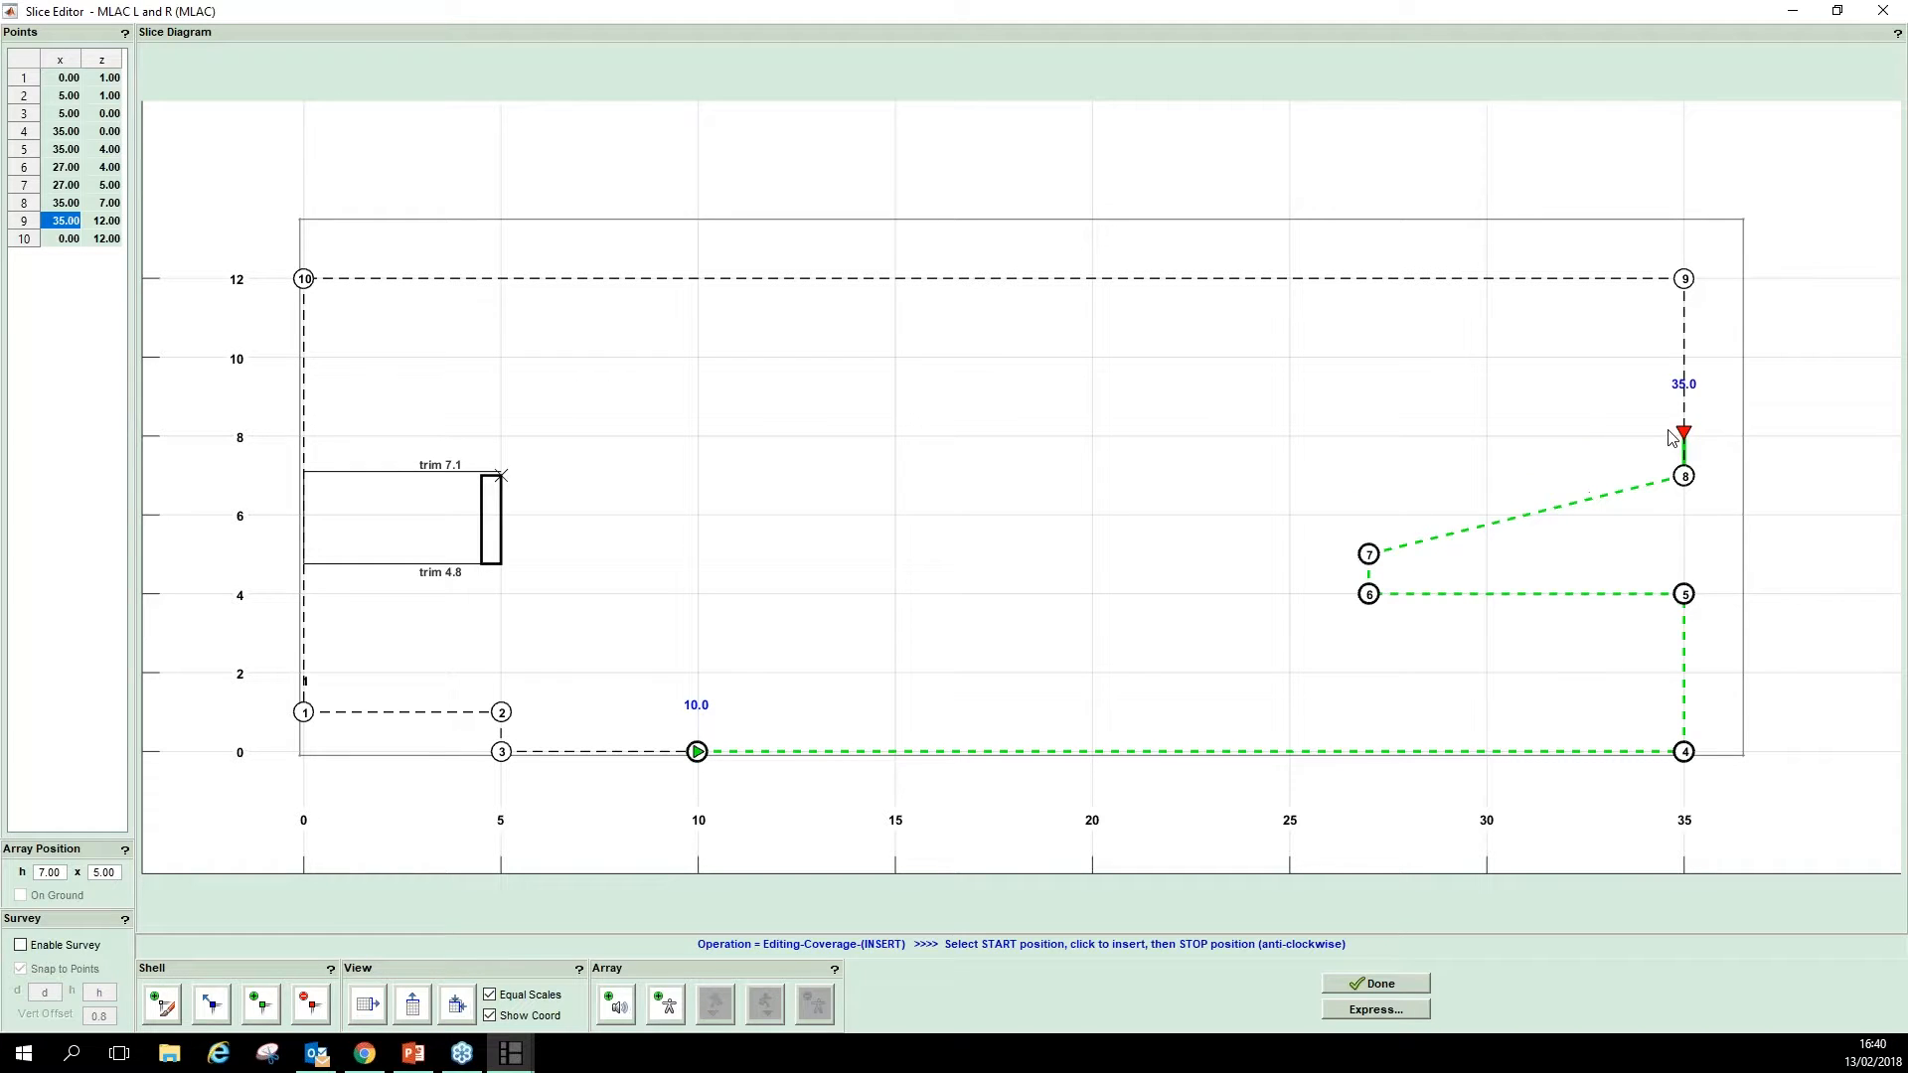
pyautogui.click(1699, 486)
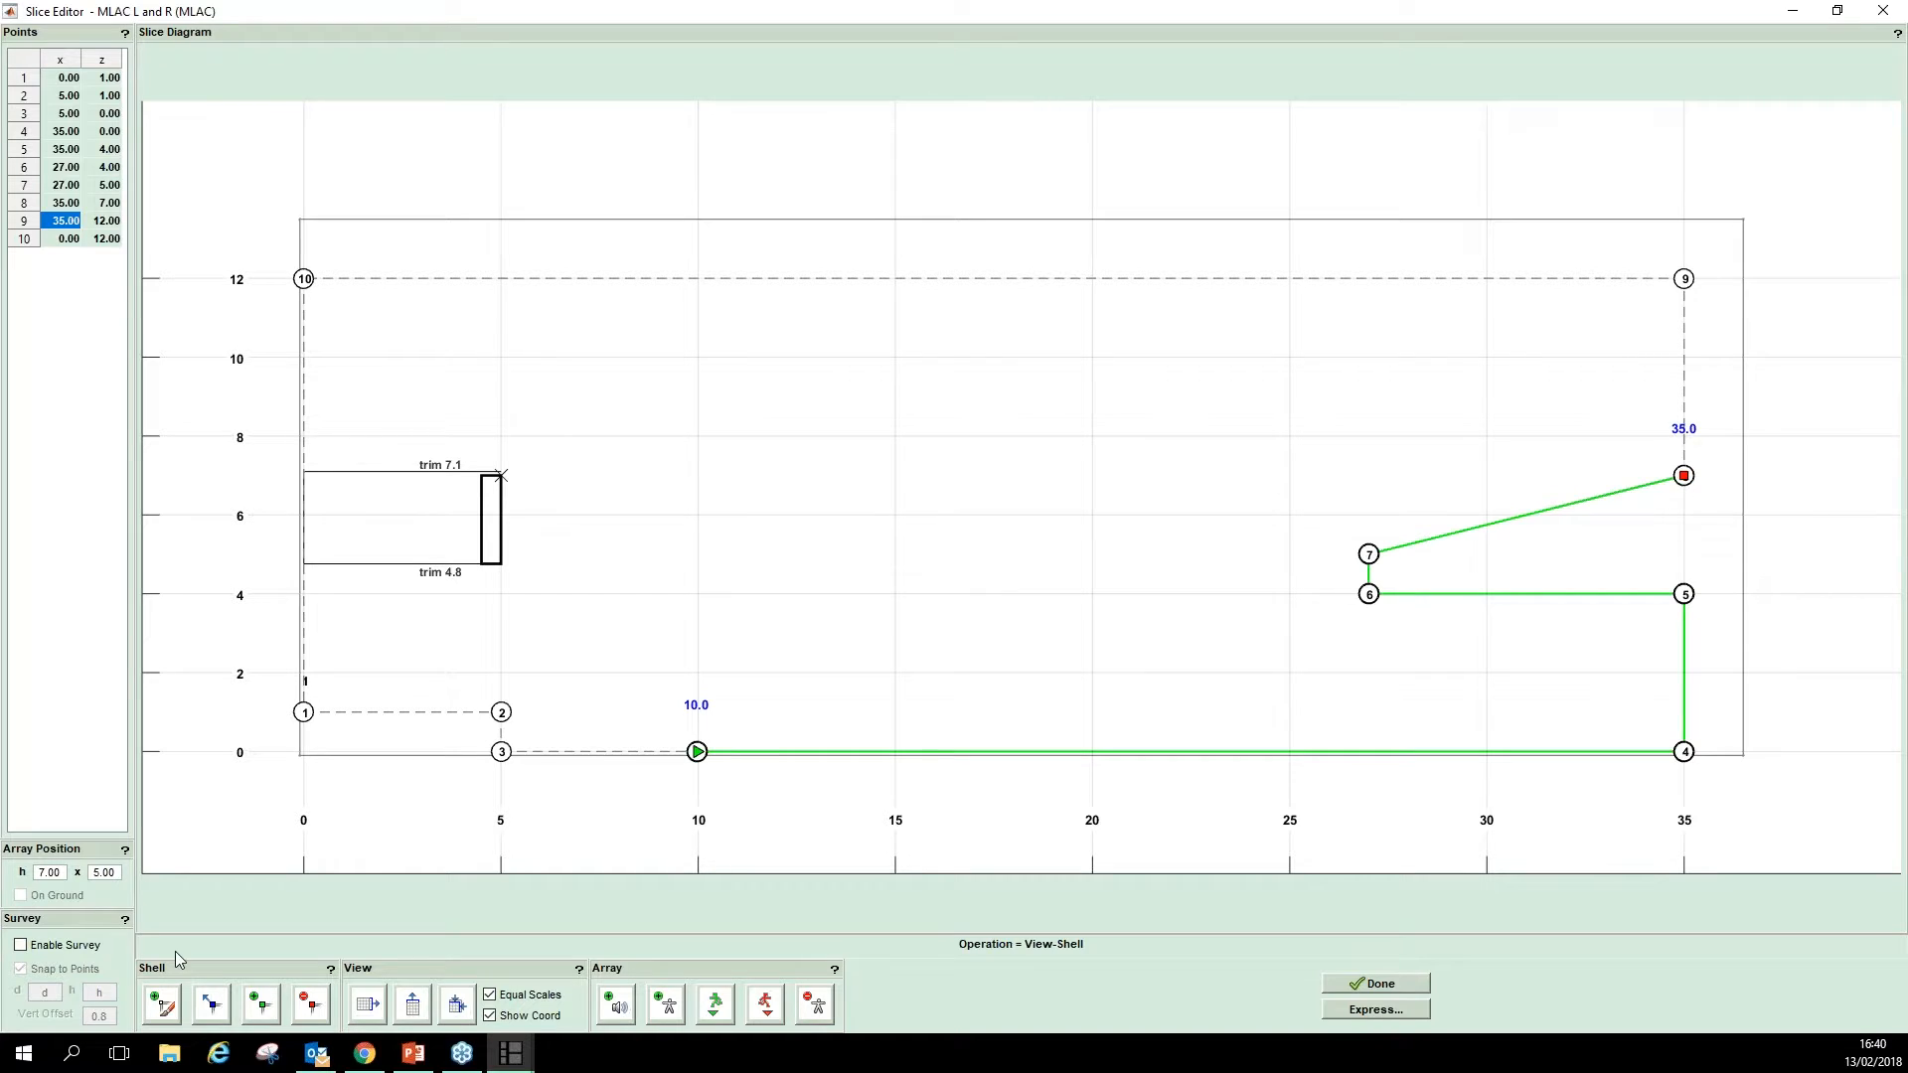
# - Insert a new shell point on the floor at x 10, z 0, where the coverage starts
pyautogui.click(262, 1005)
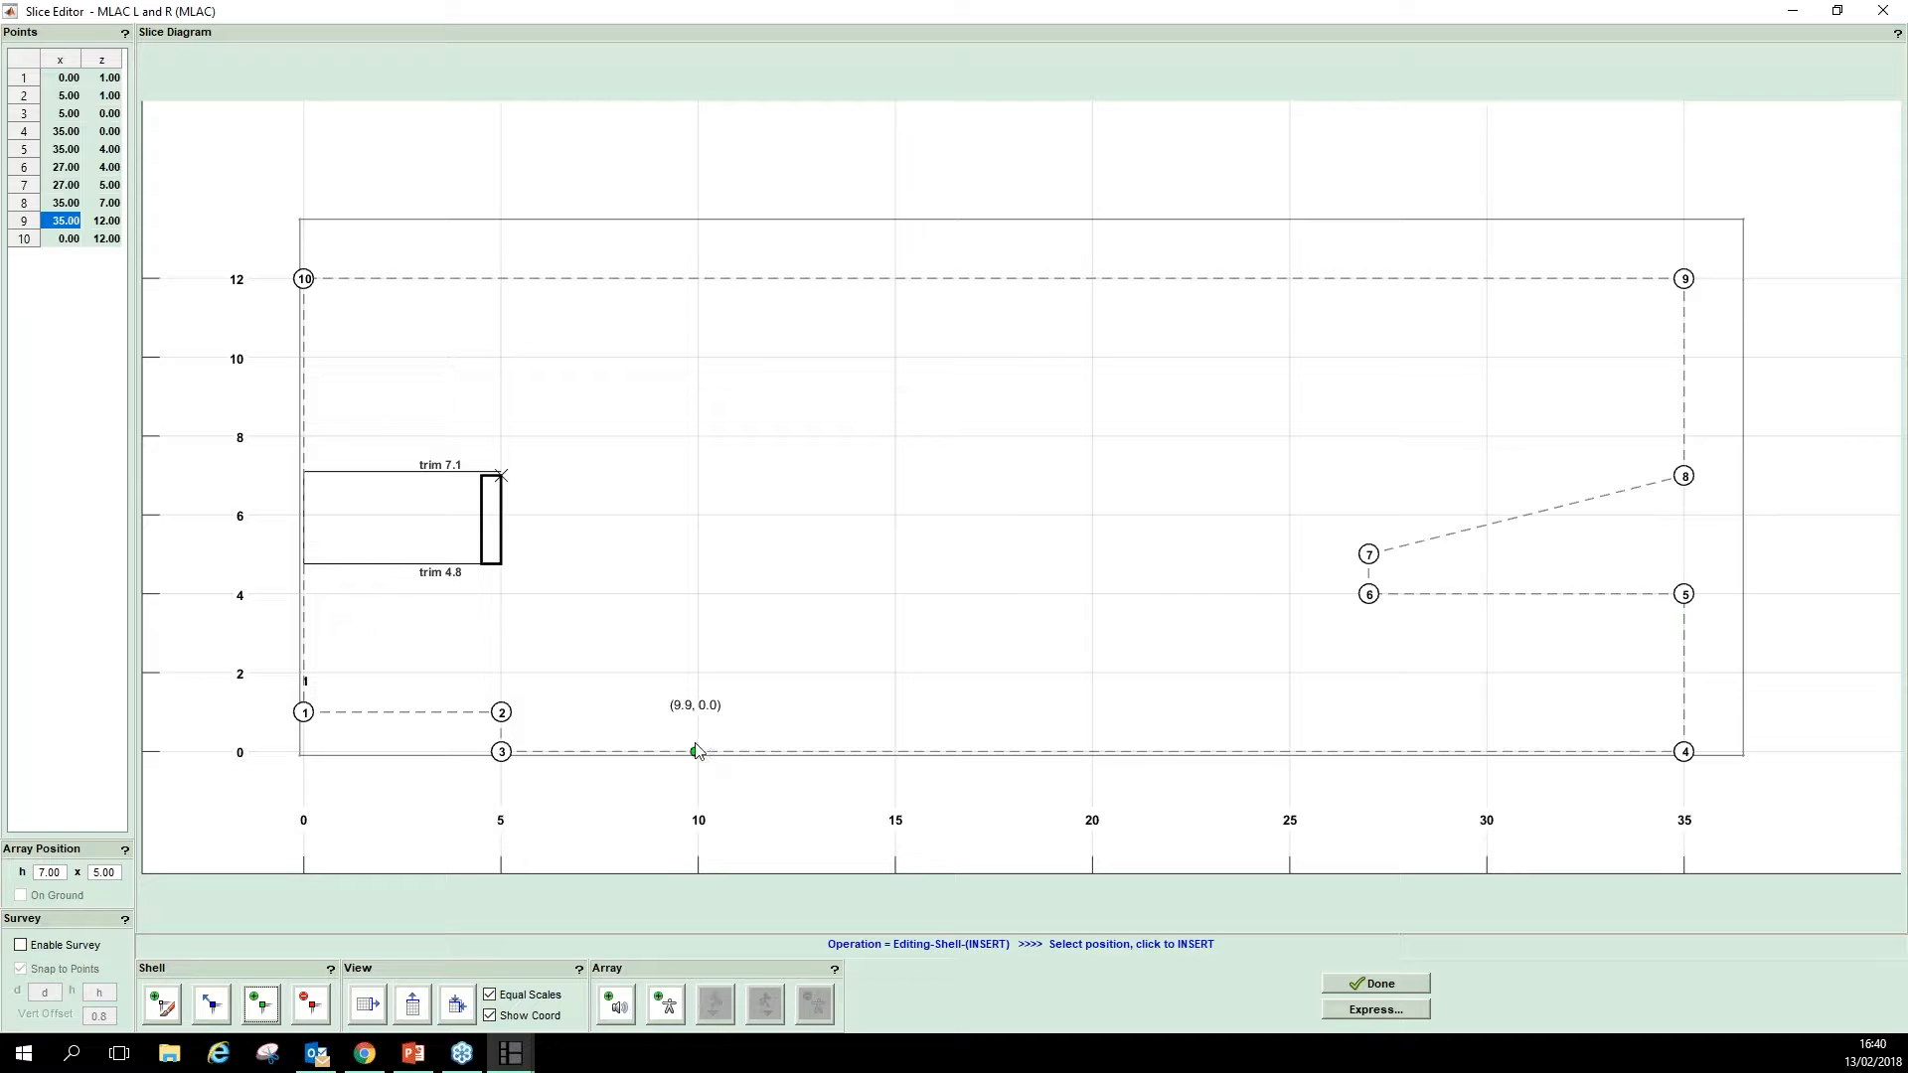
pyautogui.click(698, 752)
pyautogui.click(698, 751)
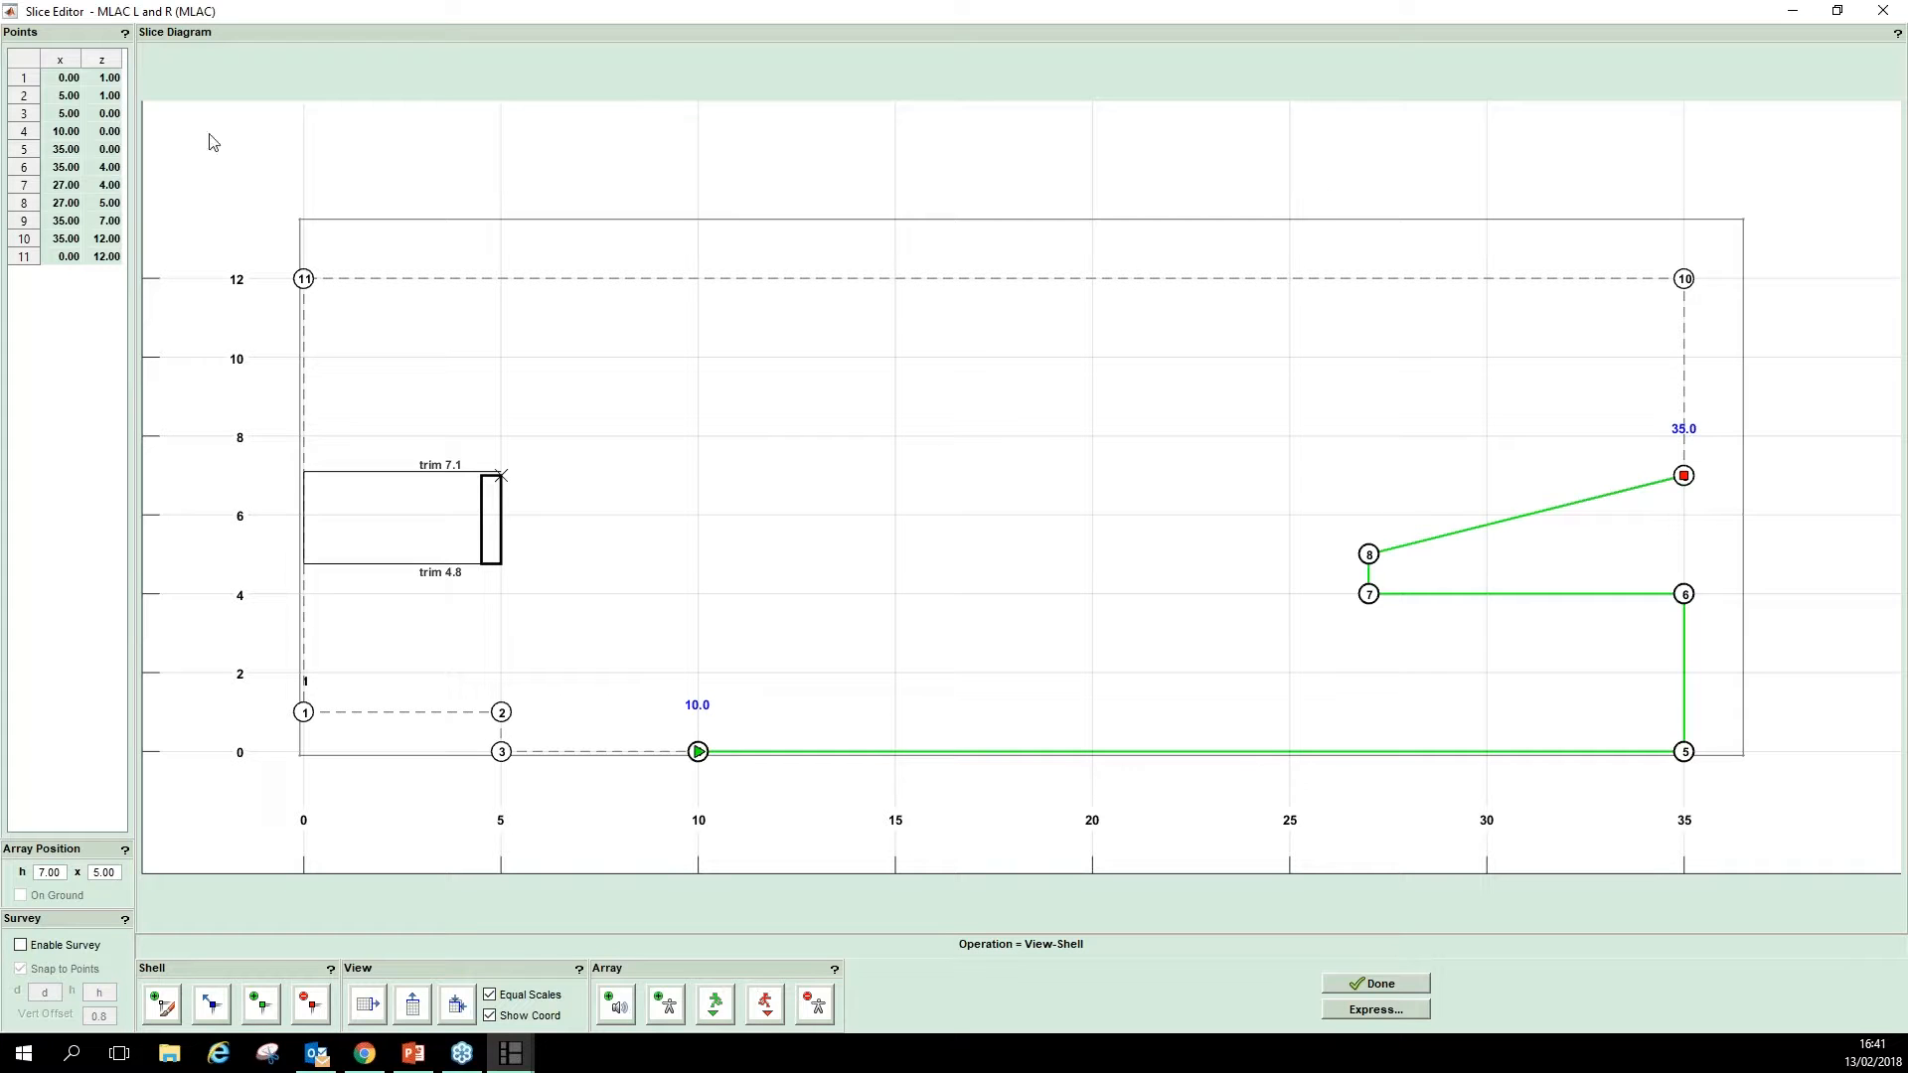
# - Finish editing the slice and open the Cover view for the array
pyautogui.click(1400, 985)
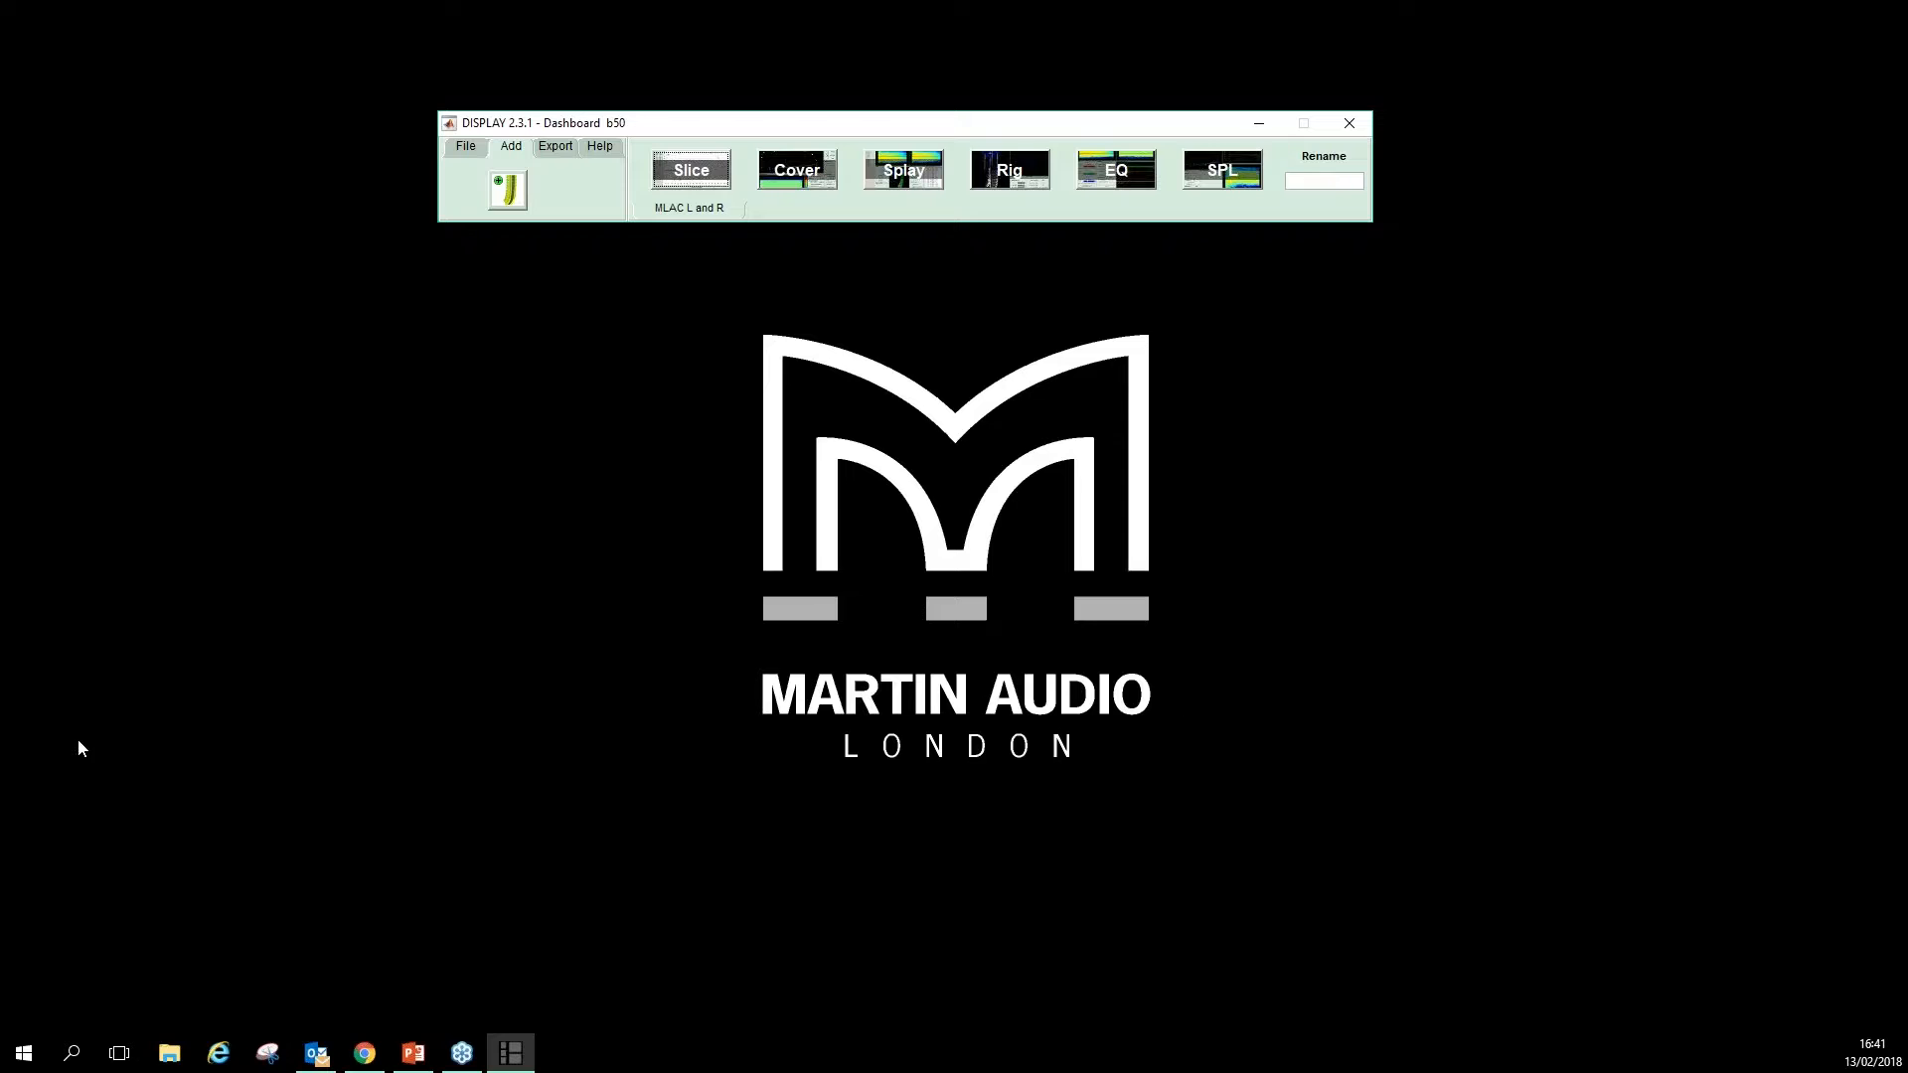
pyautogui.click(797, 181)
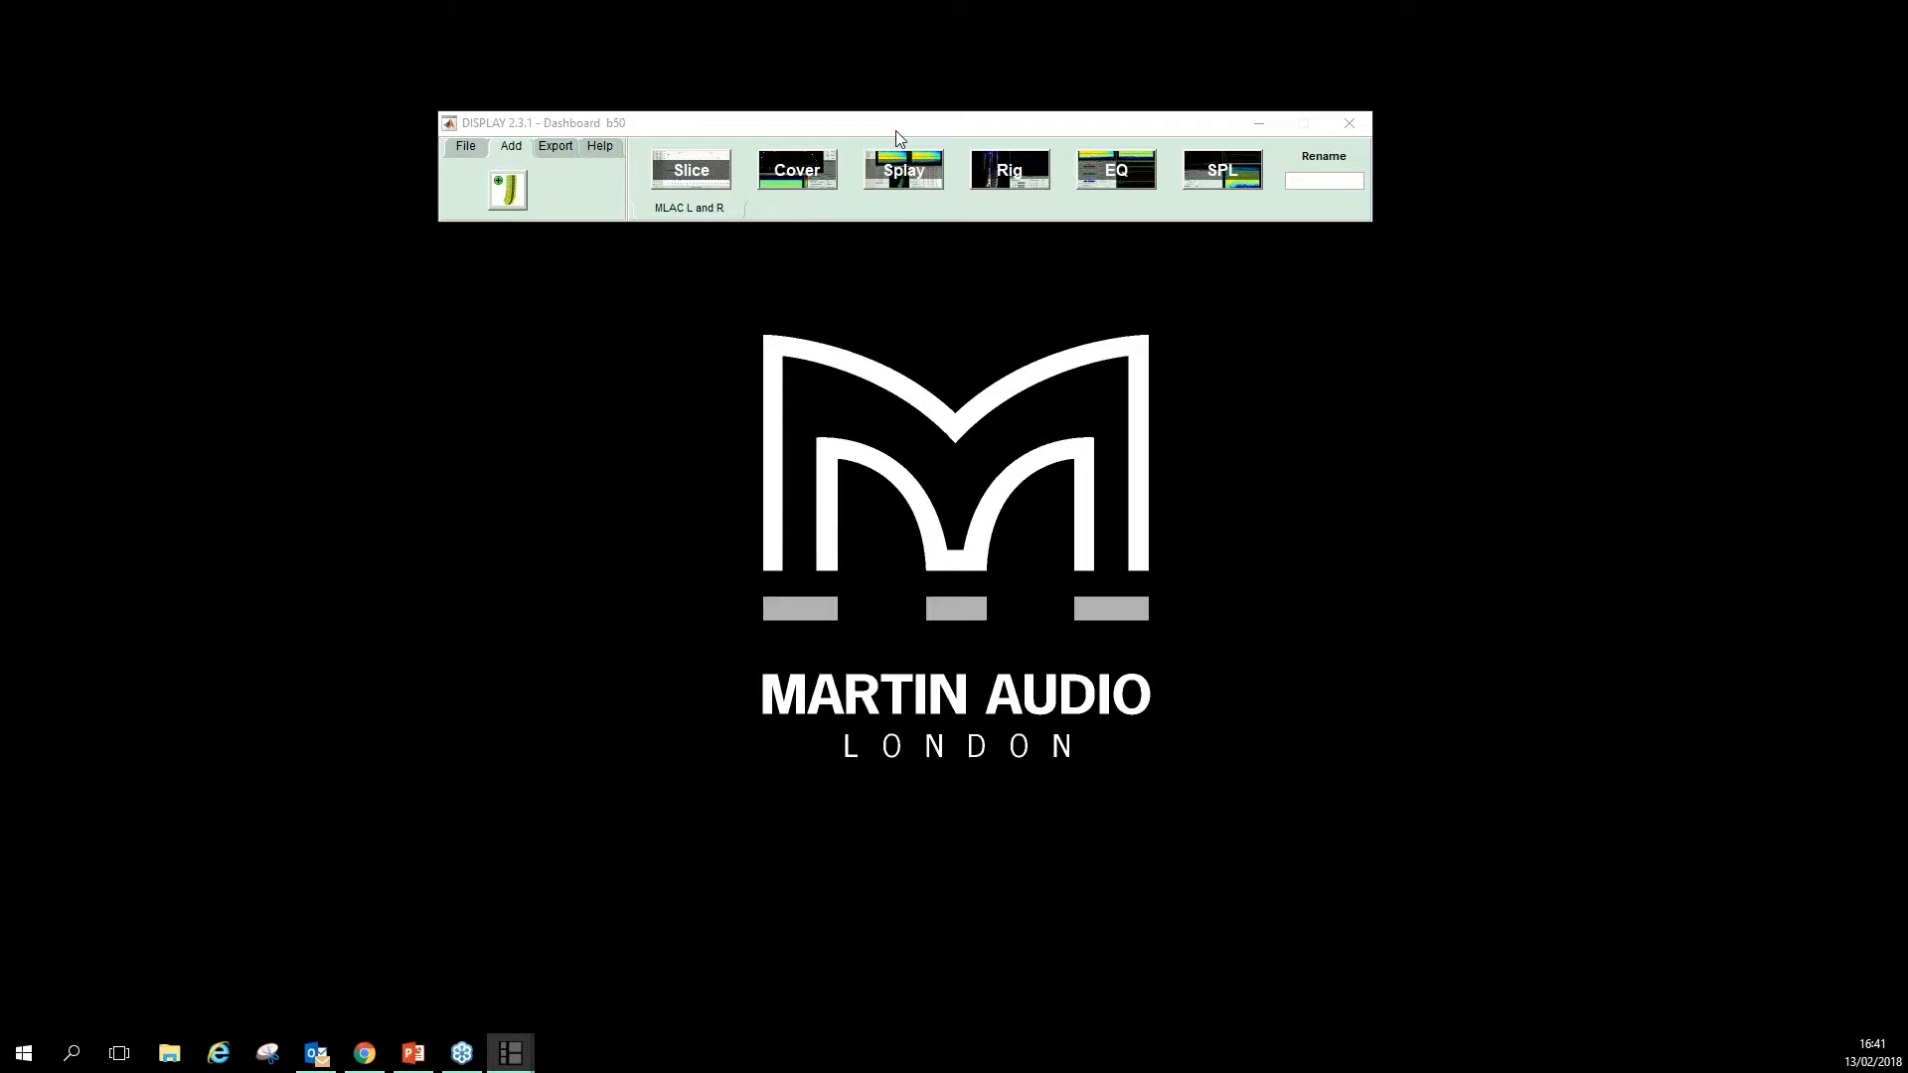
# - Try applying the Seating offset to the floor with Uniform Offset switched off, and close the coverage settings
pyautogui.click(1388, 151)
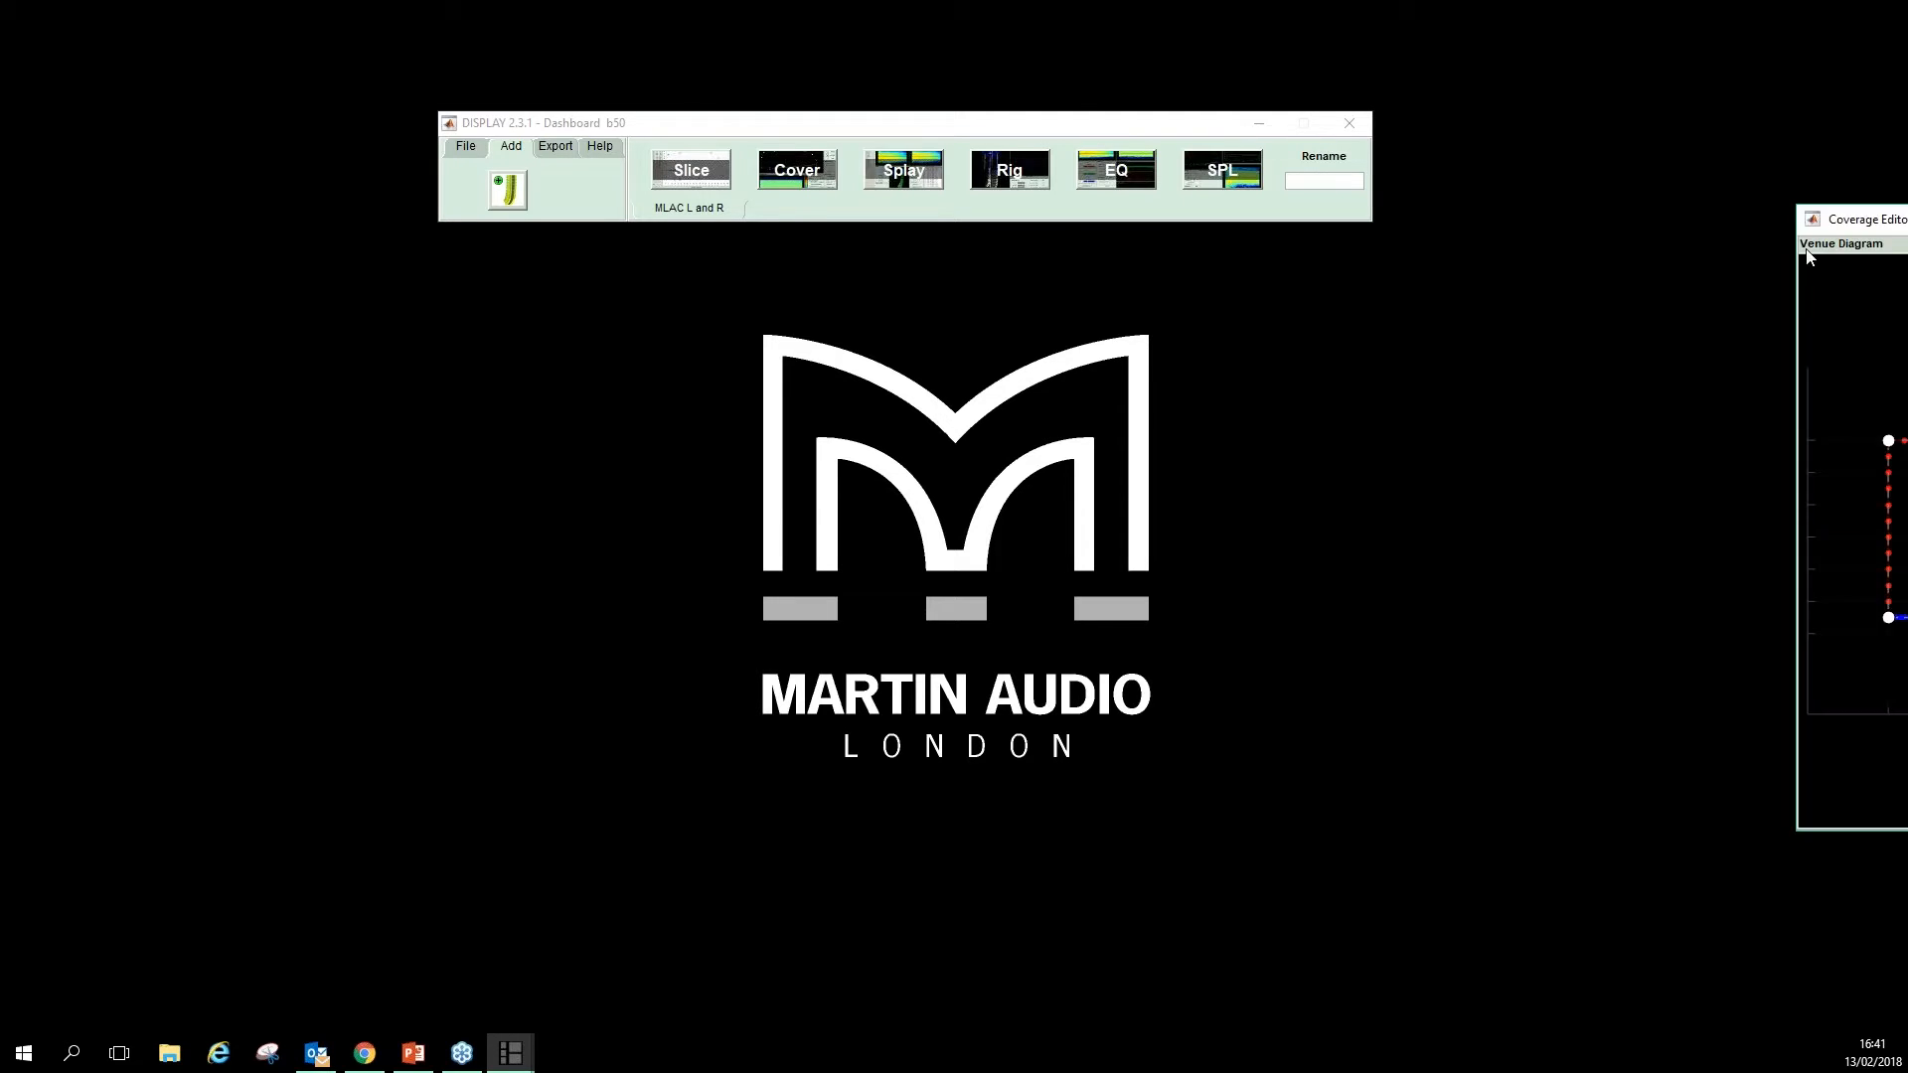
pyautogui.click(1356, 128)
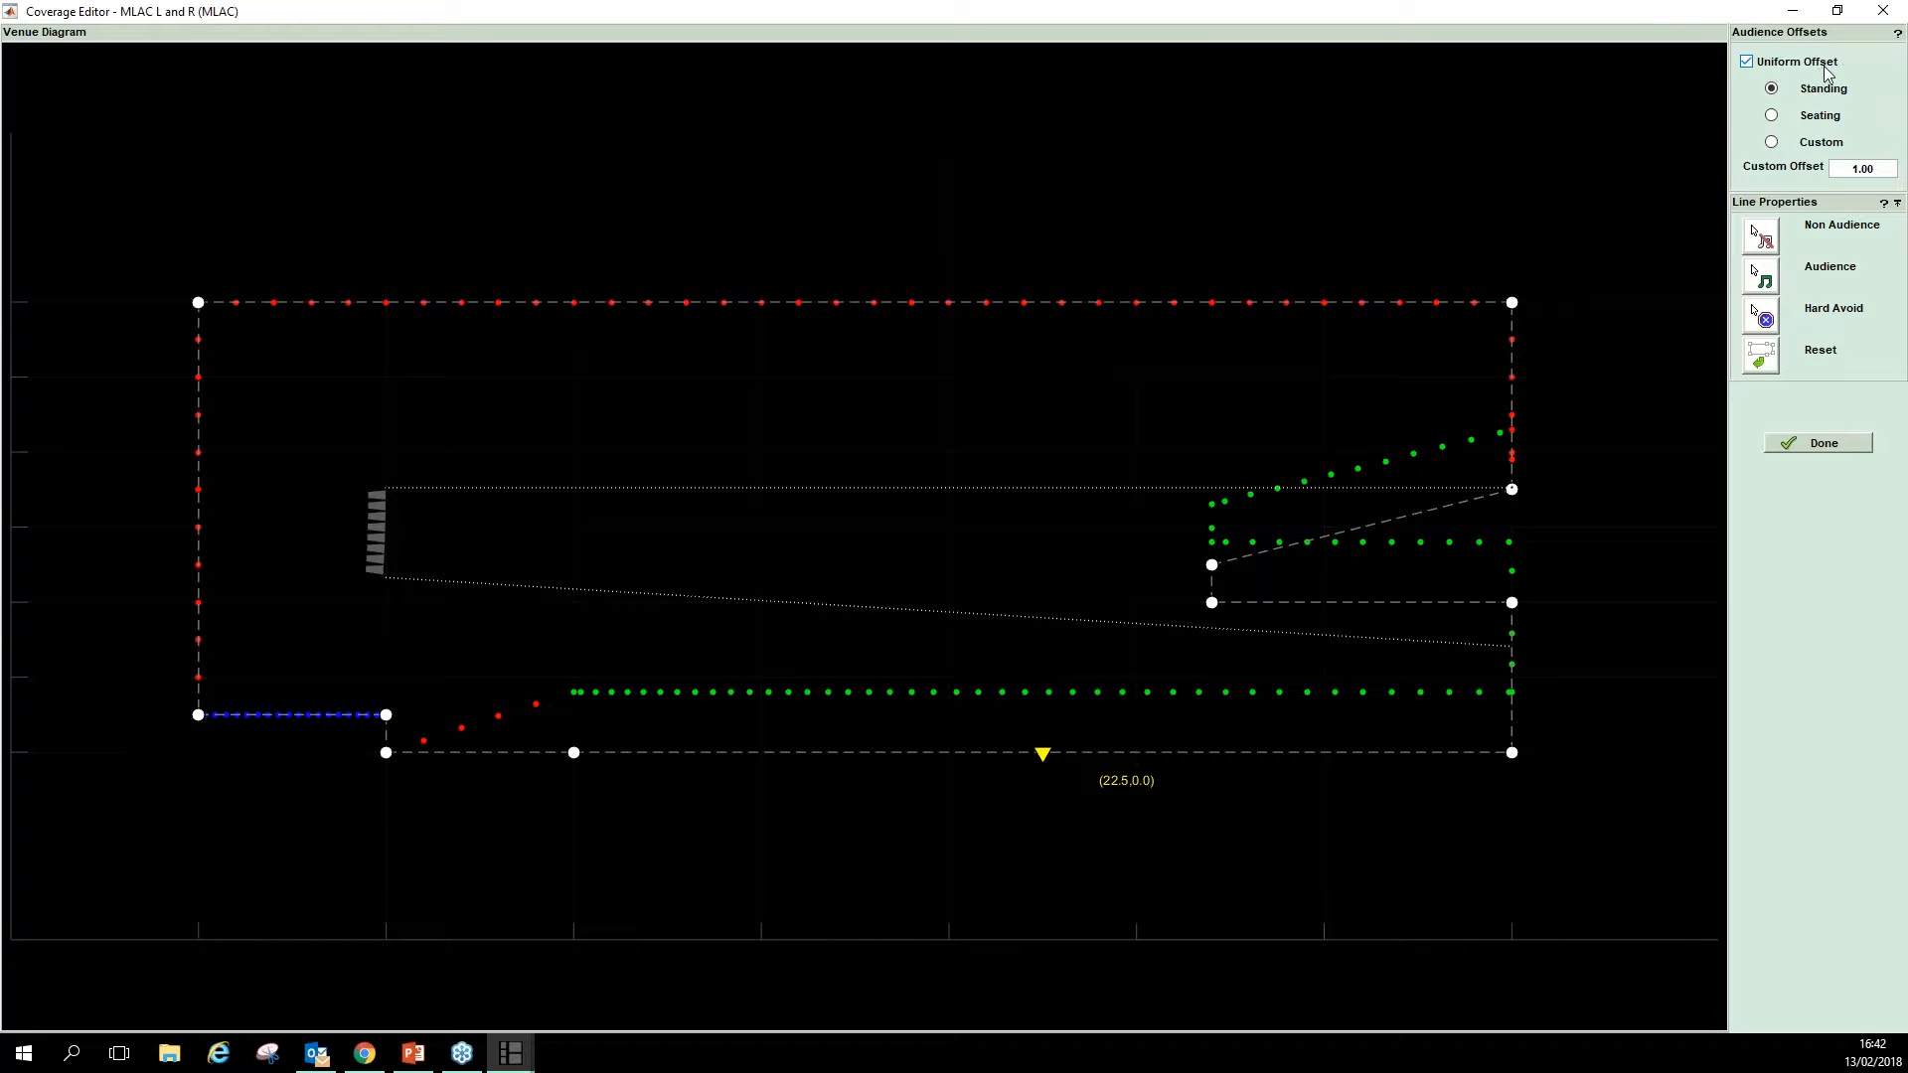
pyautogui.click(1745, 61)
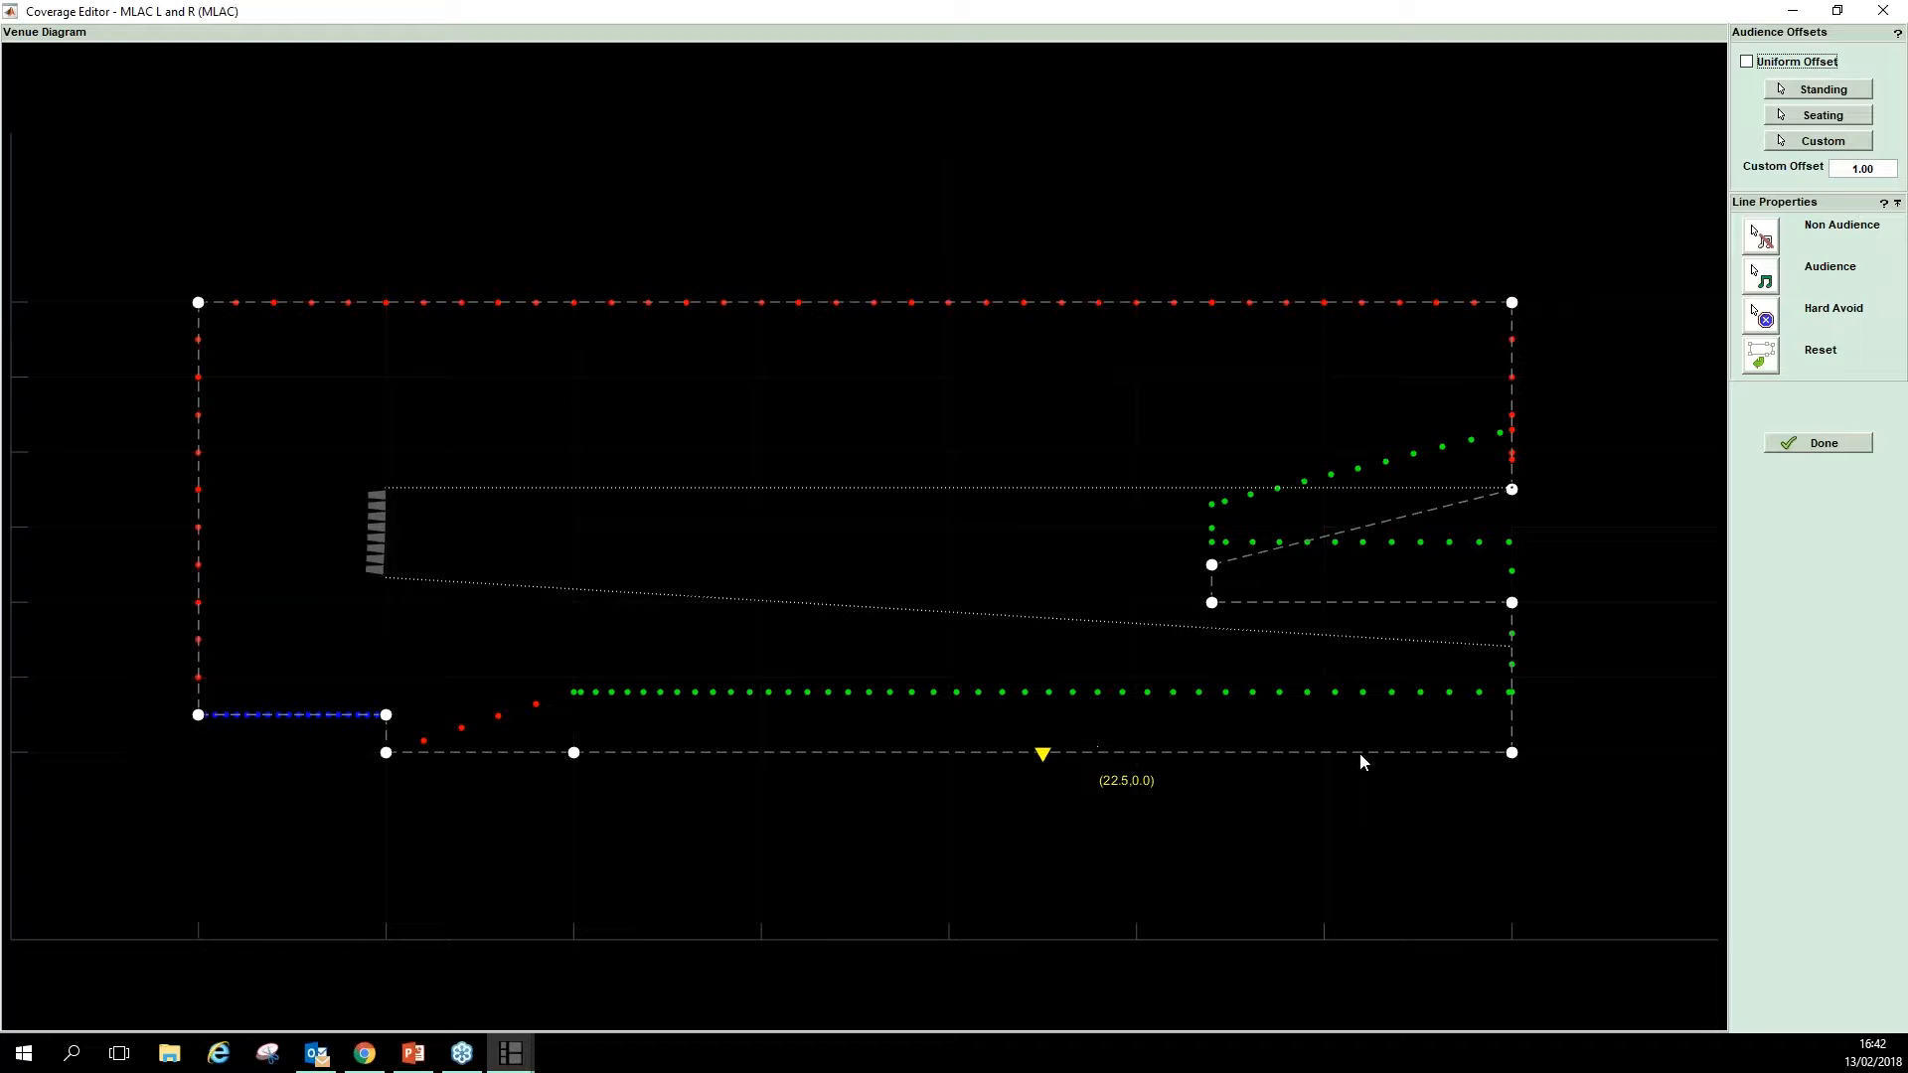
pyautogui.click(1824, 116)
pyautogui.click(736, 747)
pyautogui.click(1781, 443)
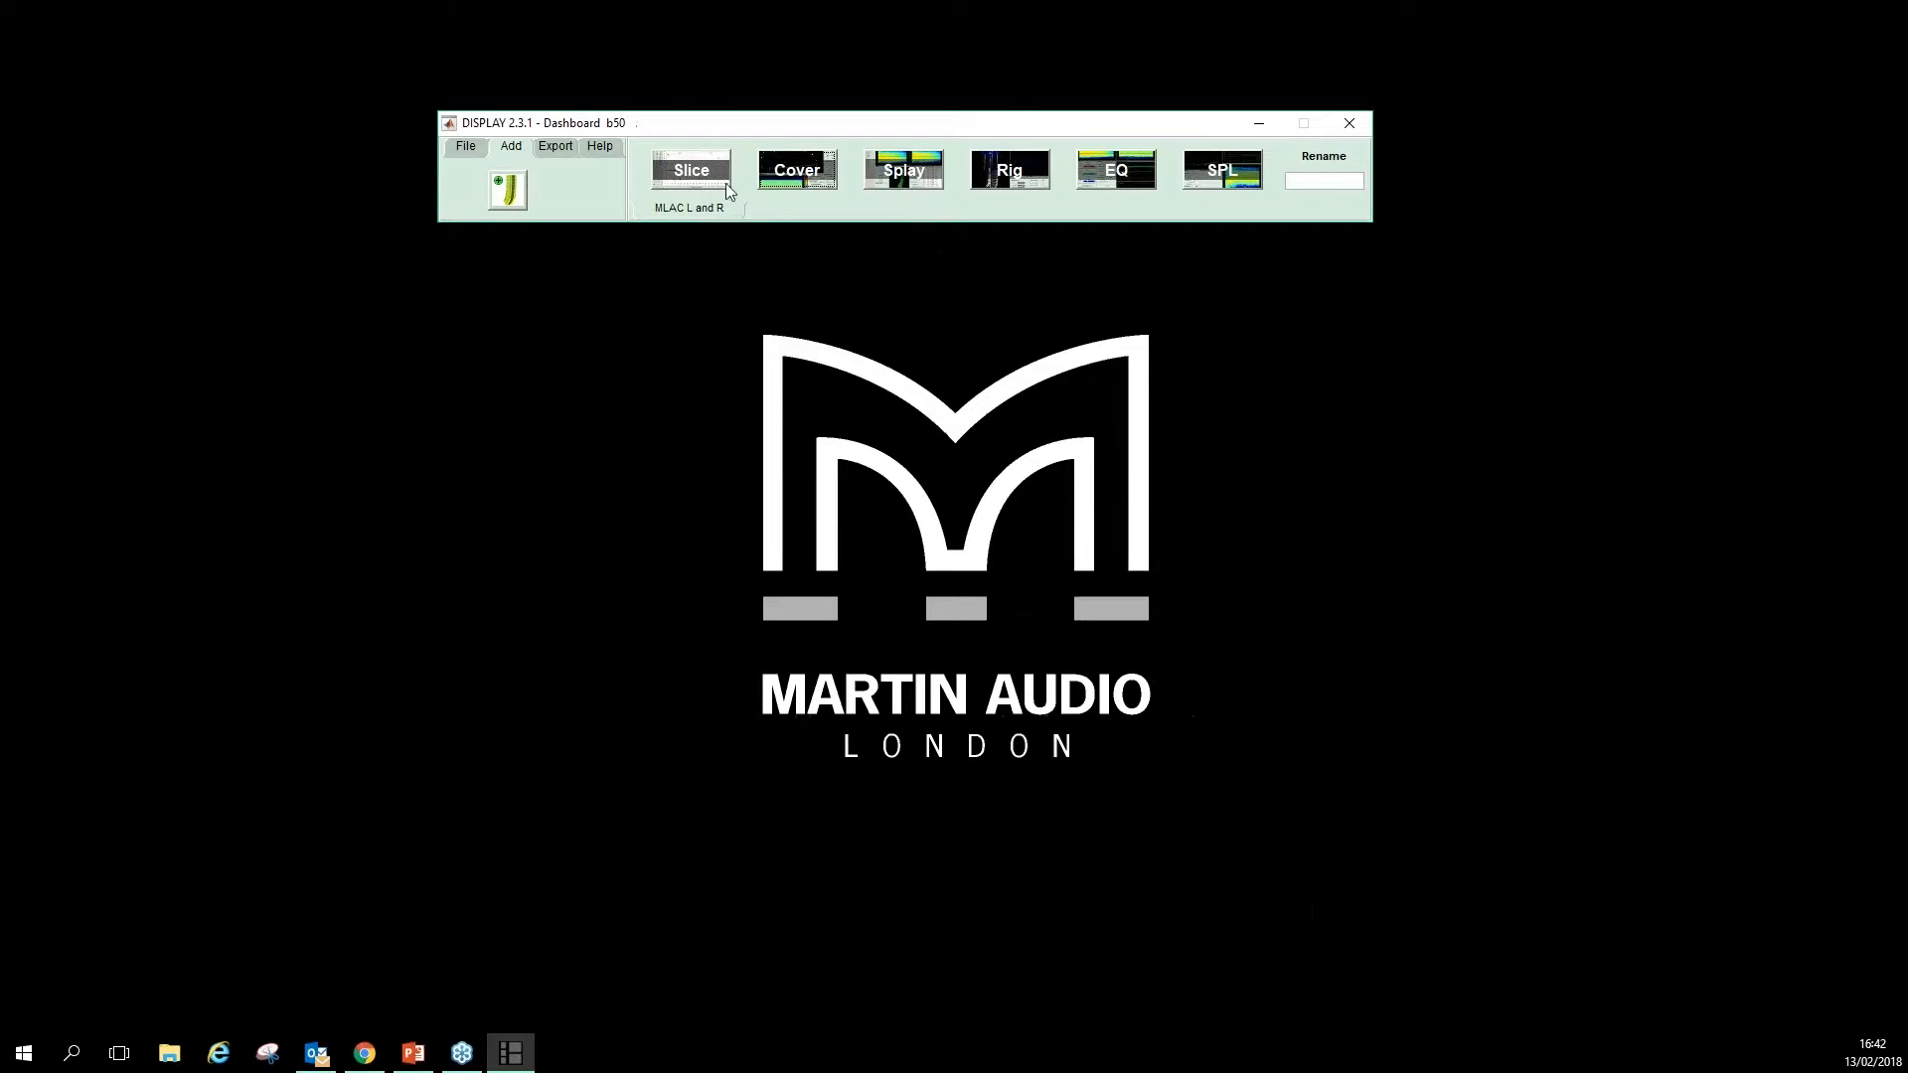
# - Reopen the slice and delete the array's coverage and the shell point on the floor at x 10, z 0
pyautogui.click(712, 169)
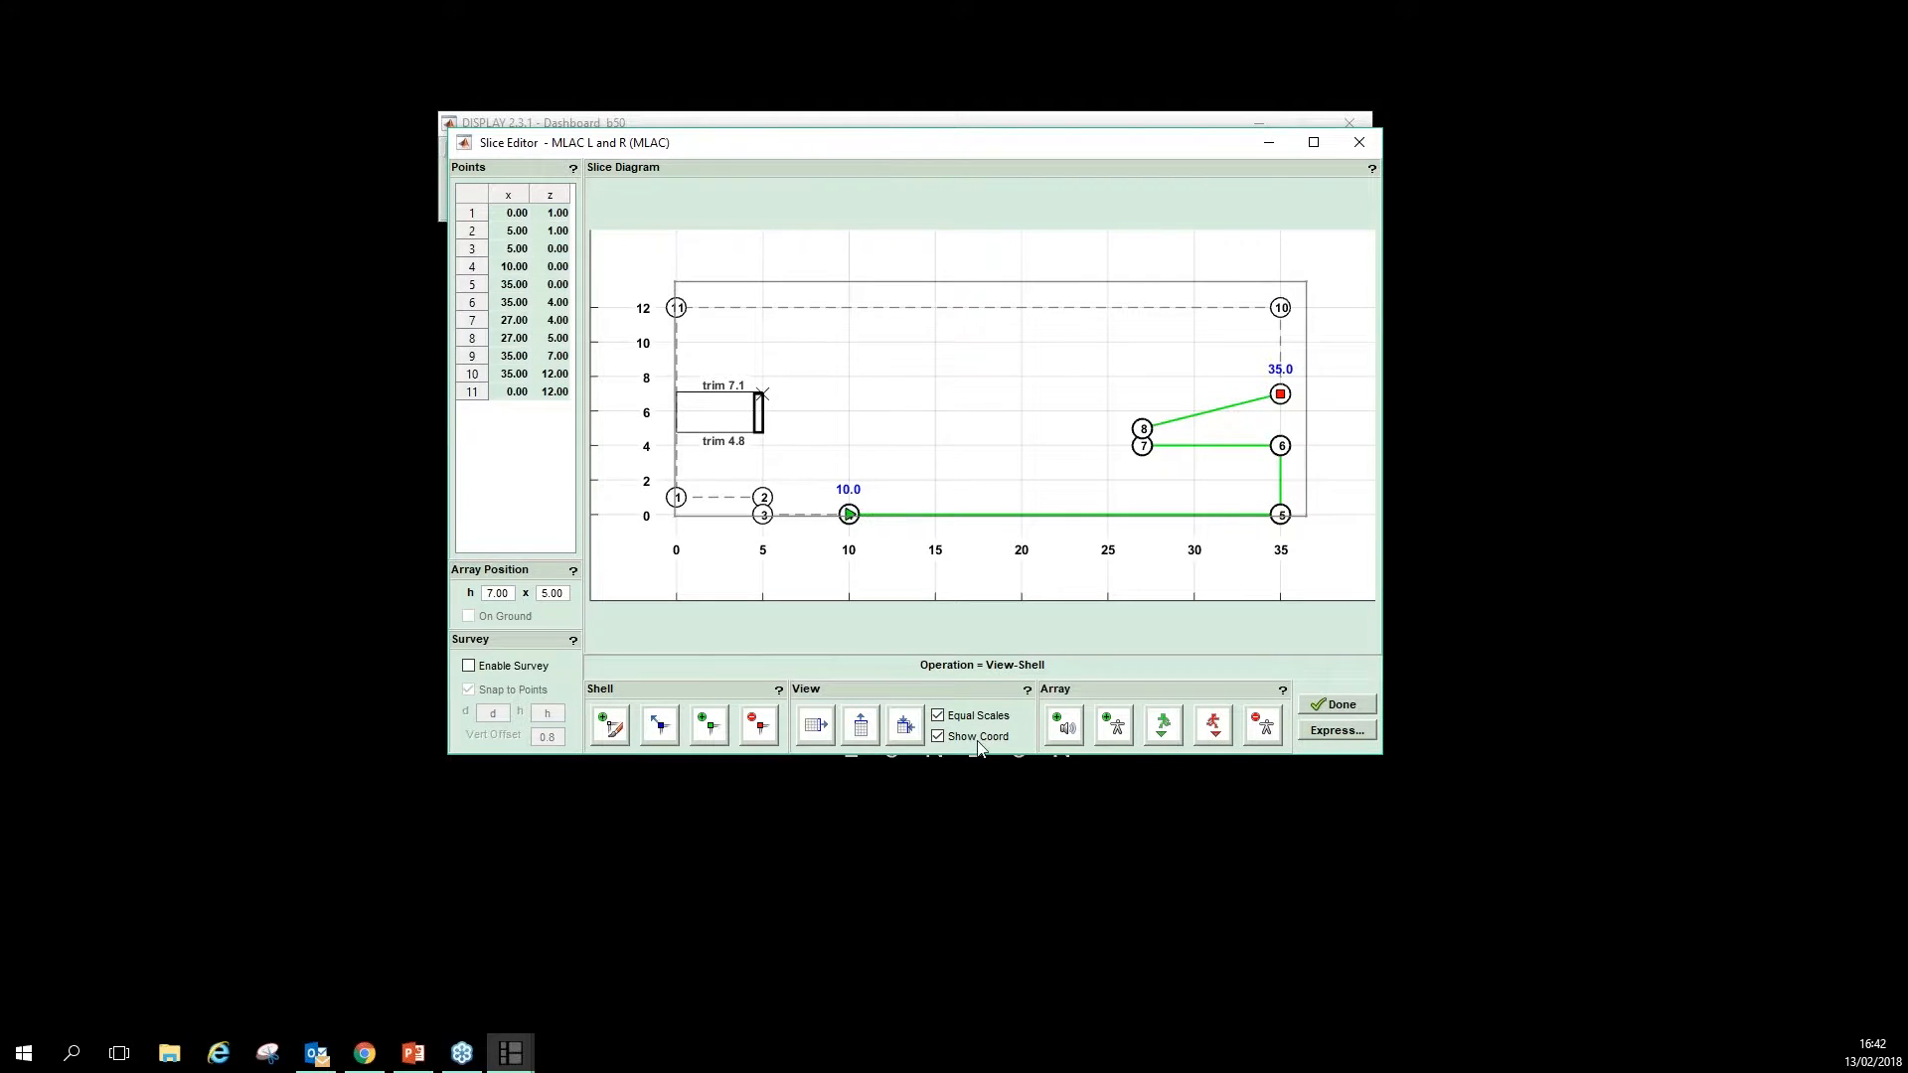
pyautogui.click(1264, 728)
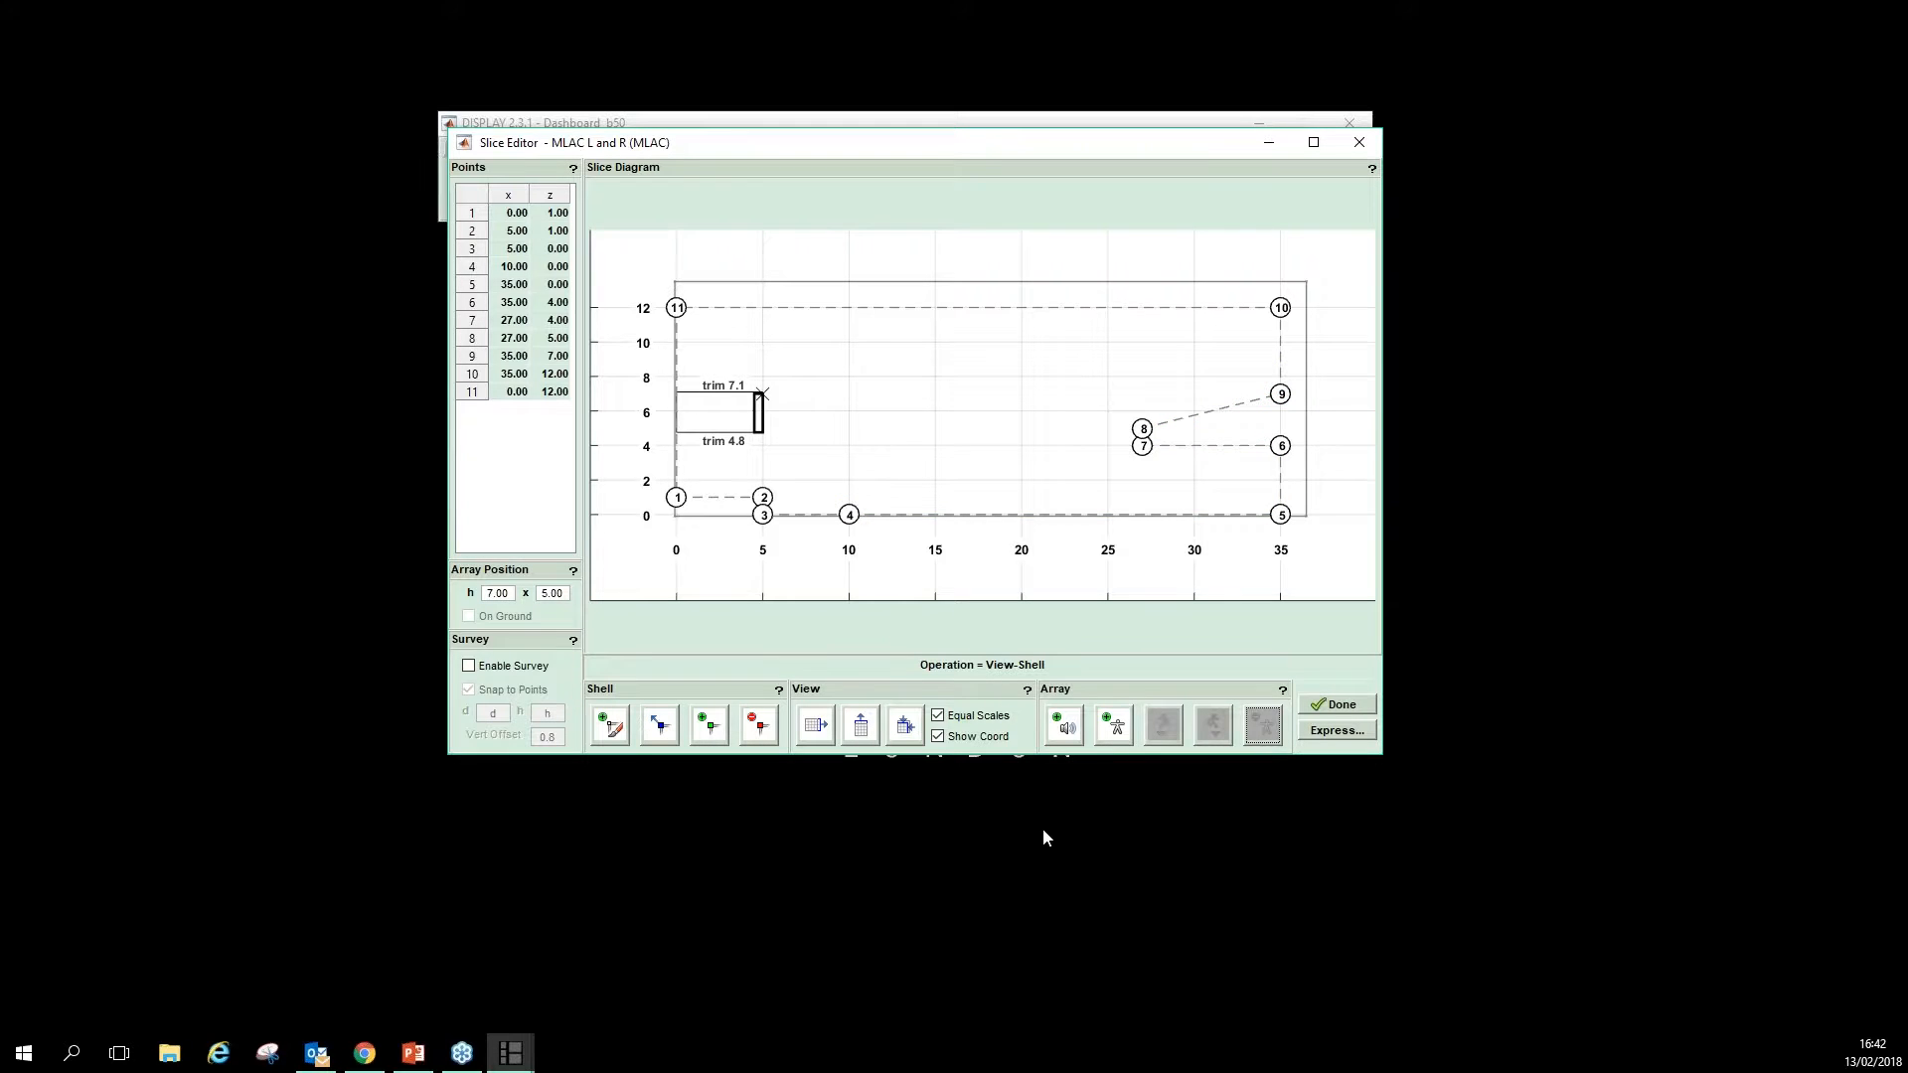
pyautogui.click(758, 728)
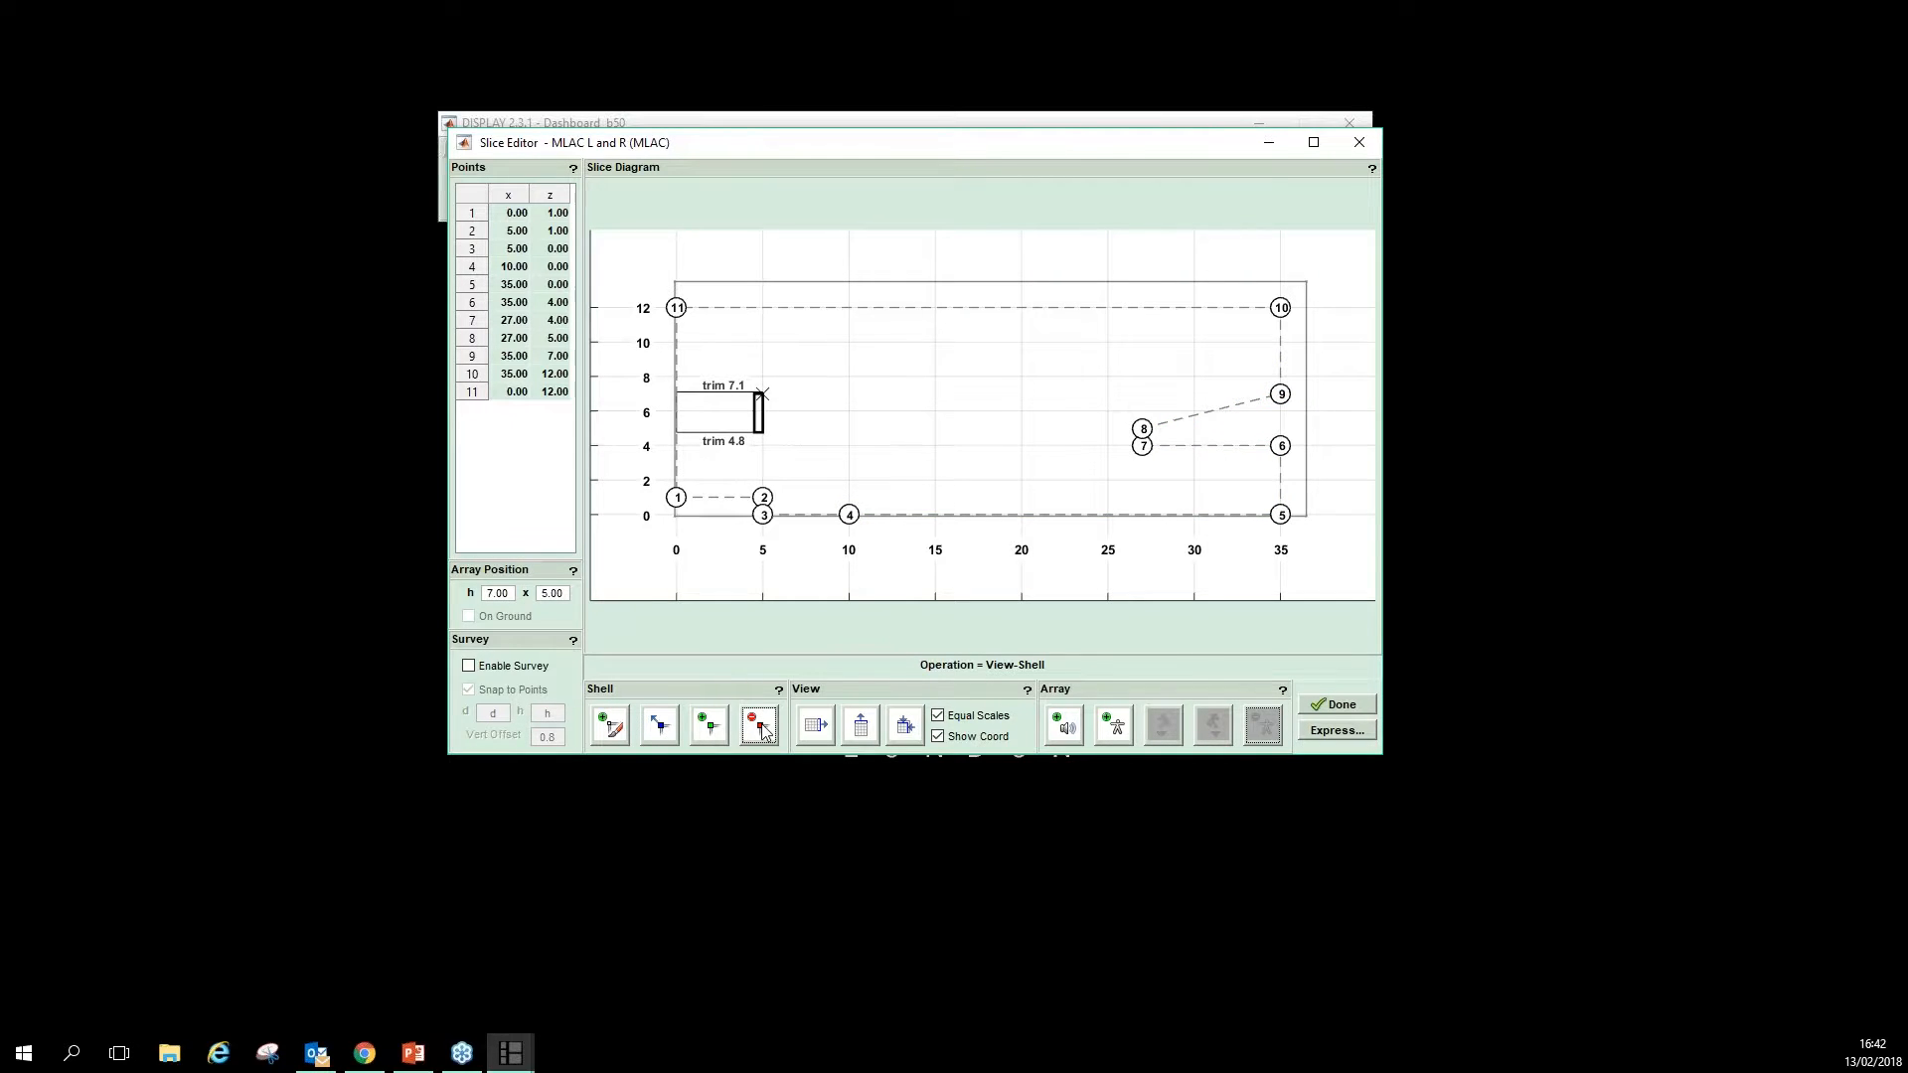
pyautogui.click(848, 517)
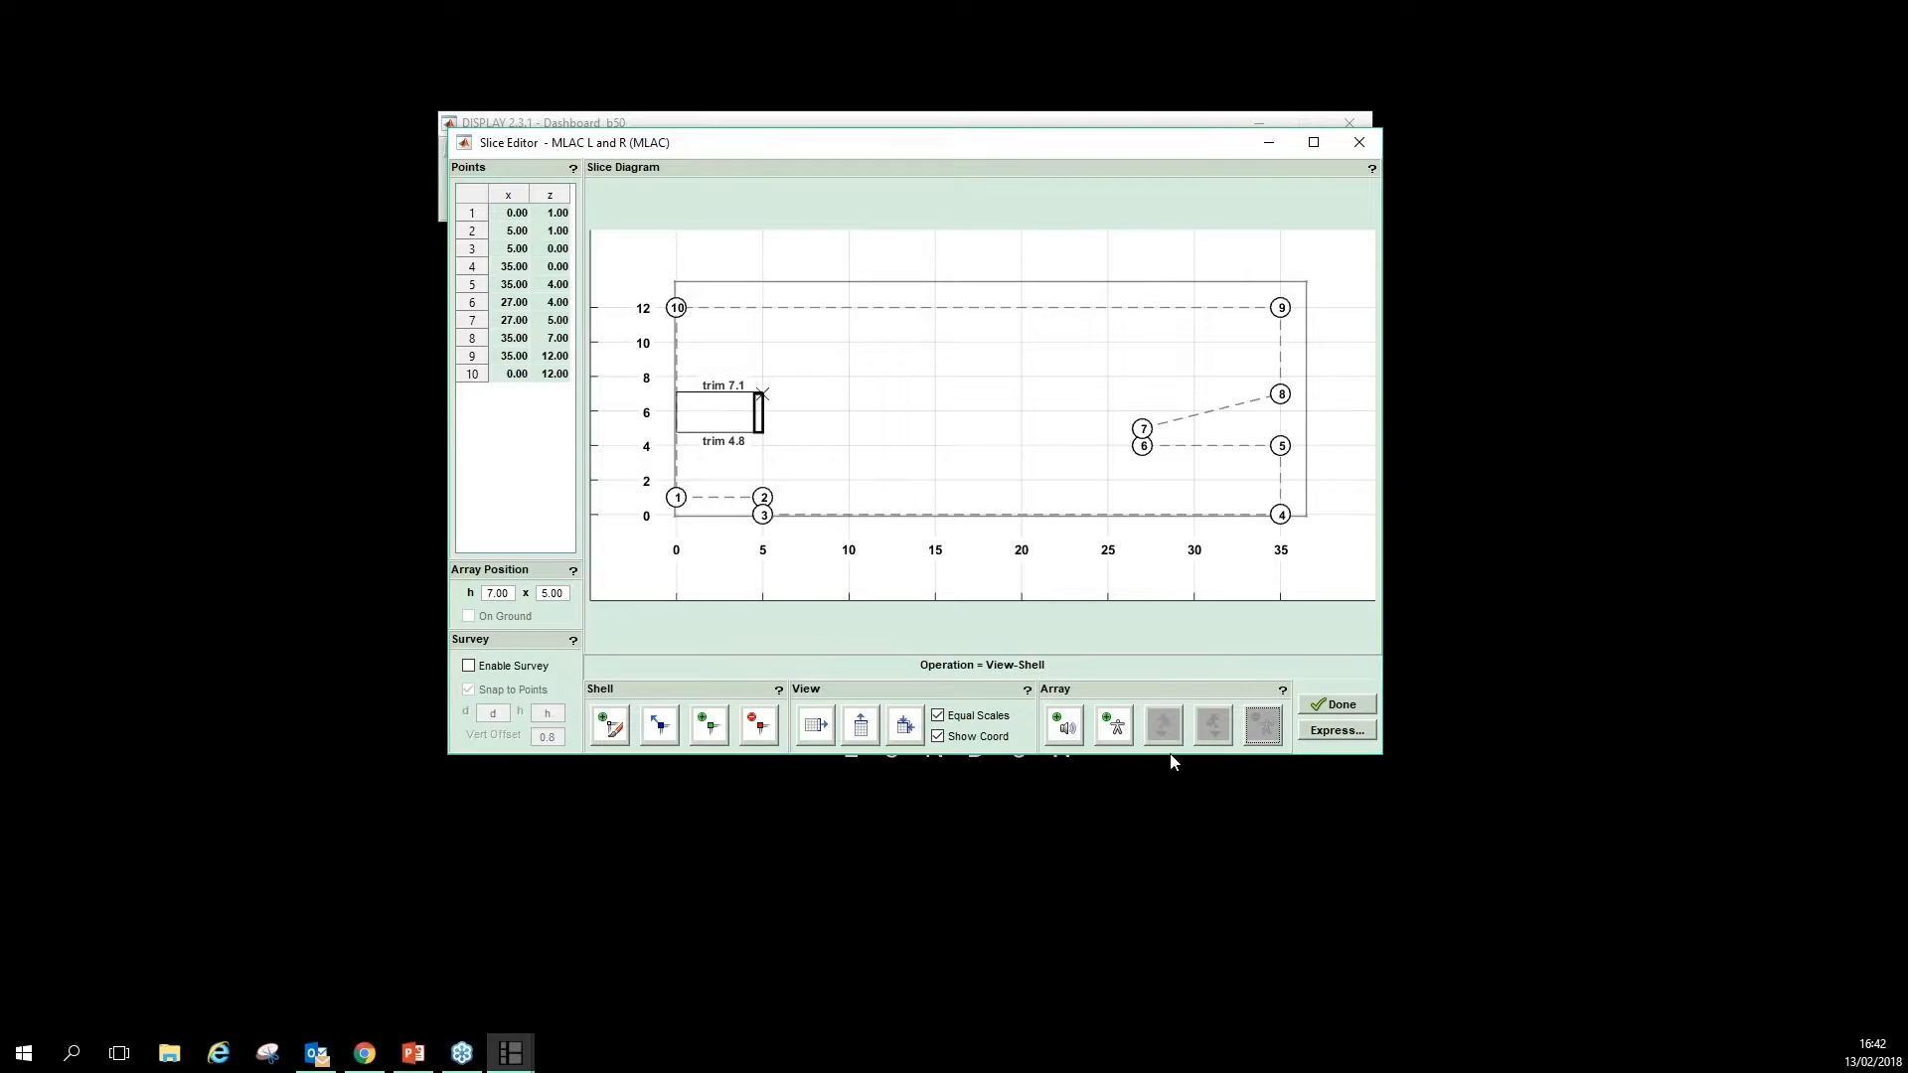
# - Redefine the coverage from 10 m on the floor to point 8 at the rear of the balcony, and reopen the Cover view
pyautogui.click(1112, 727)
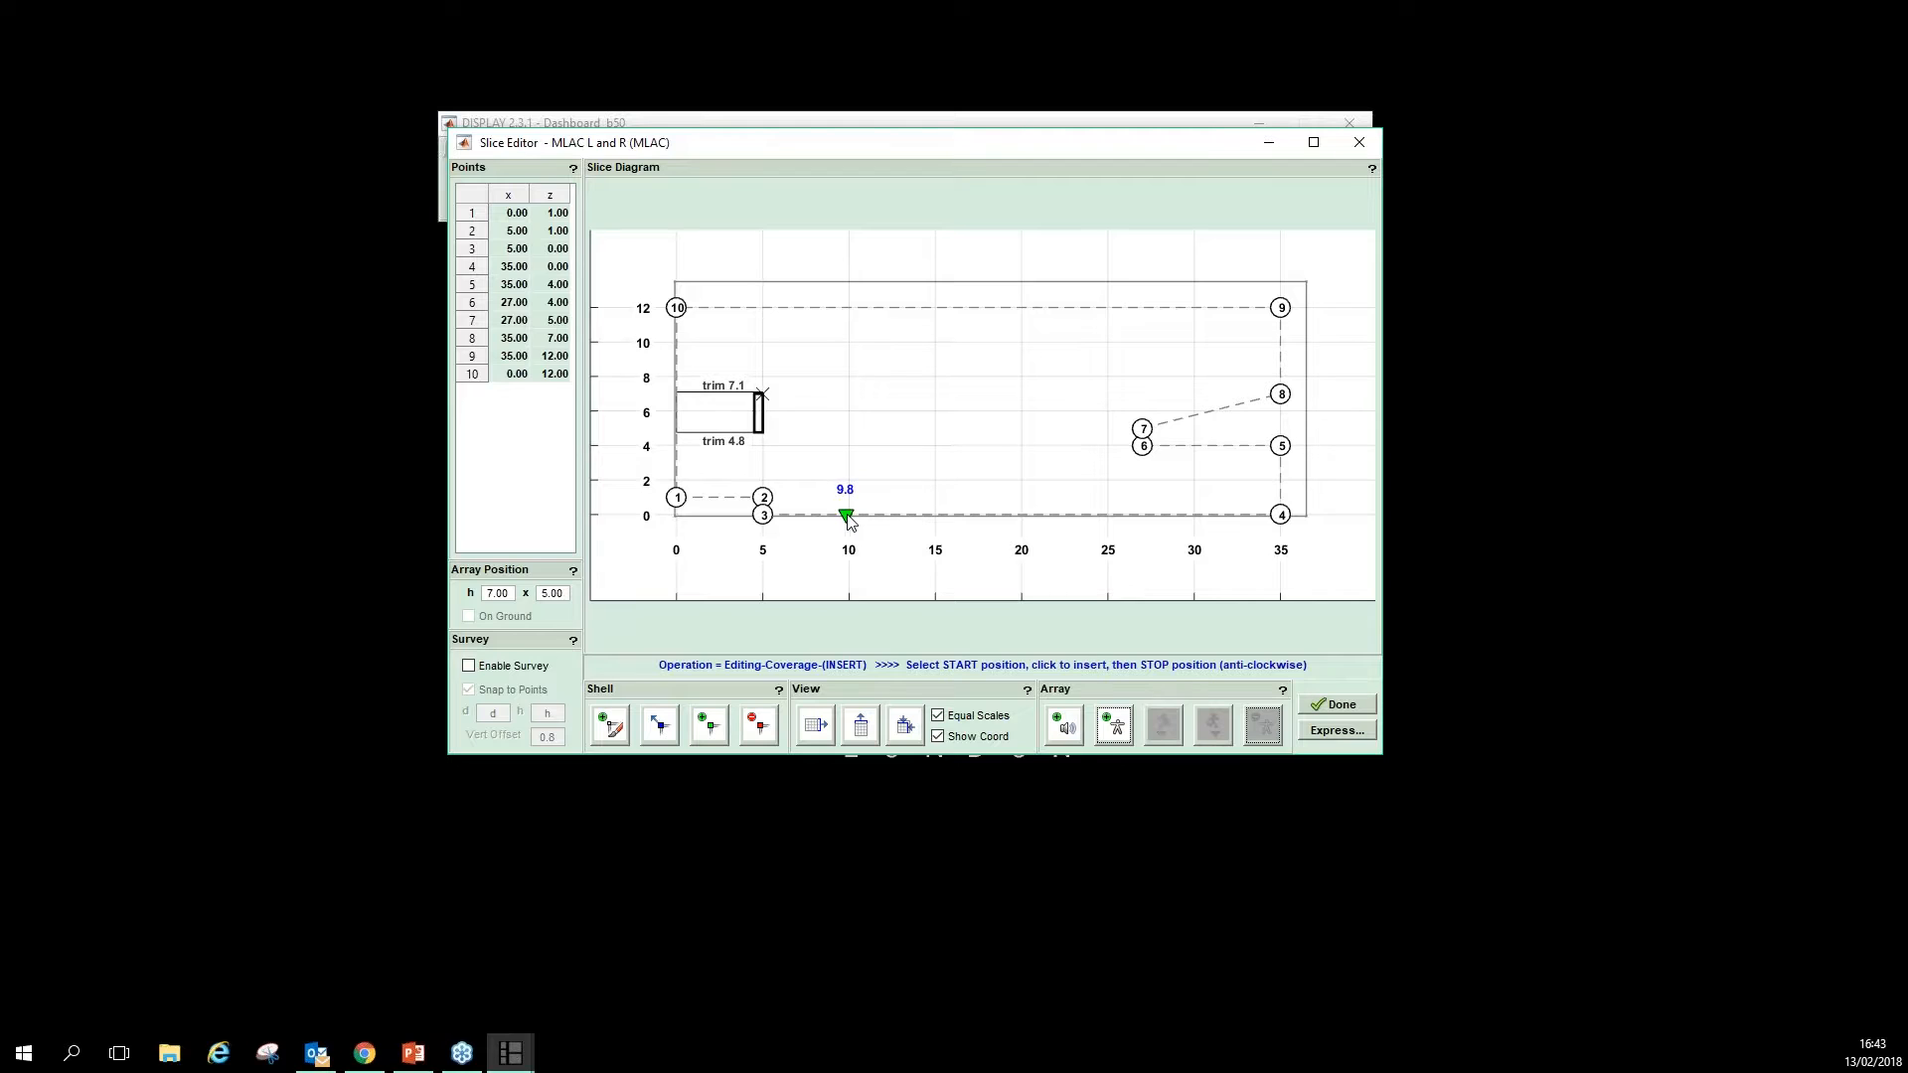
pyautogui.click(850, 517)
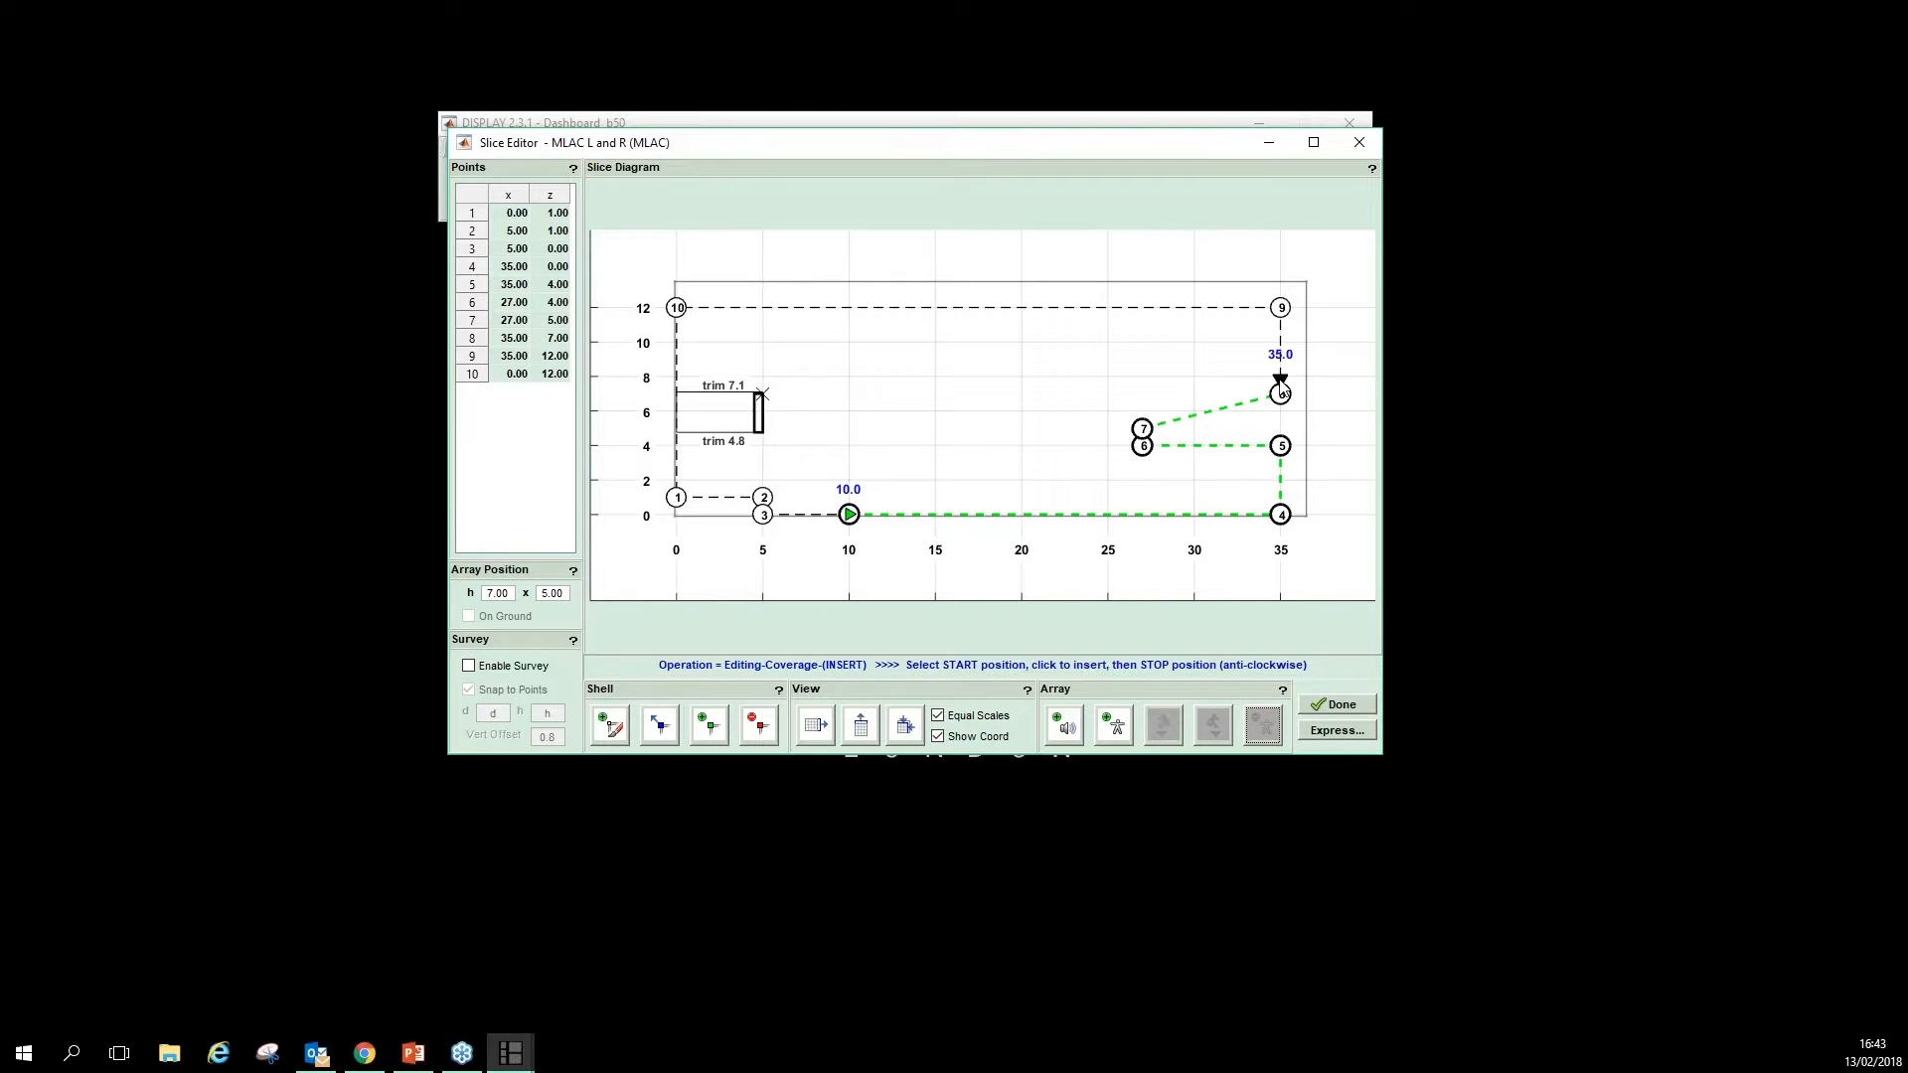
pyautogui.click(1282, 398)
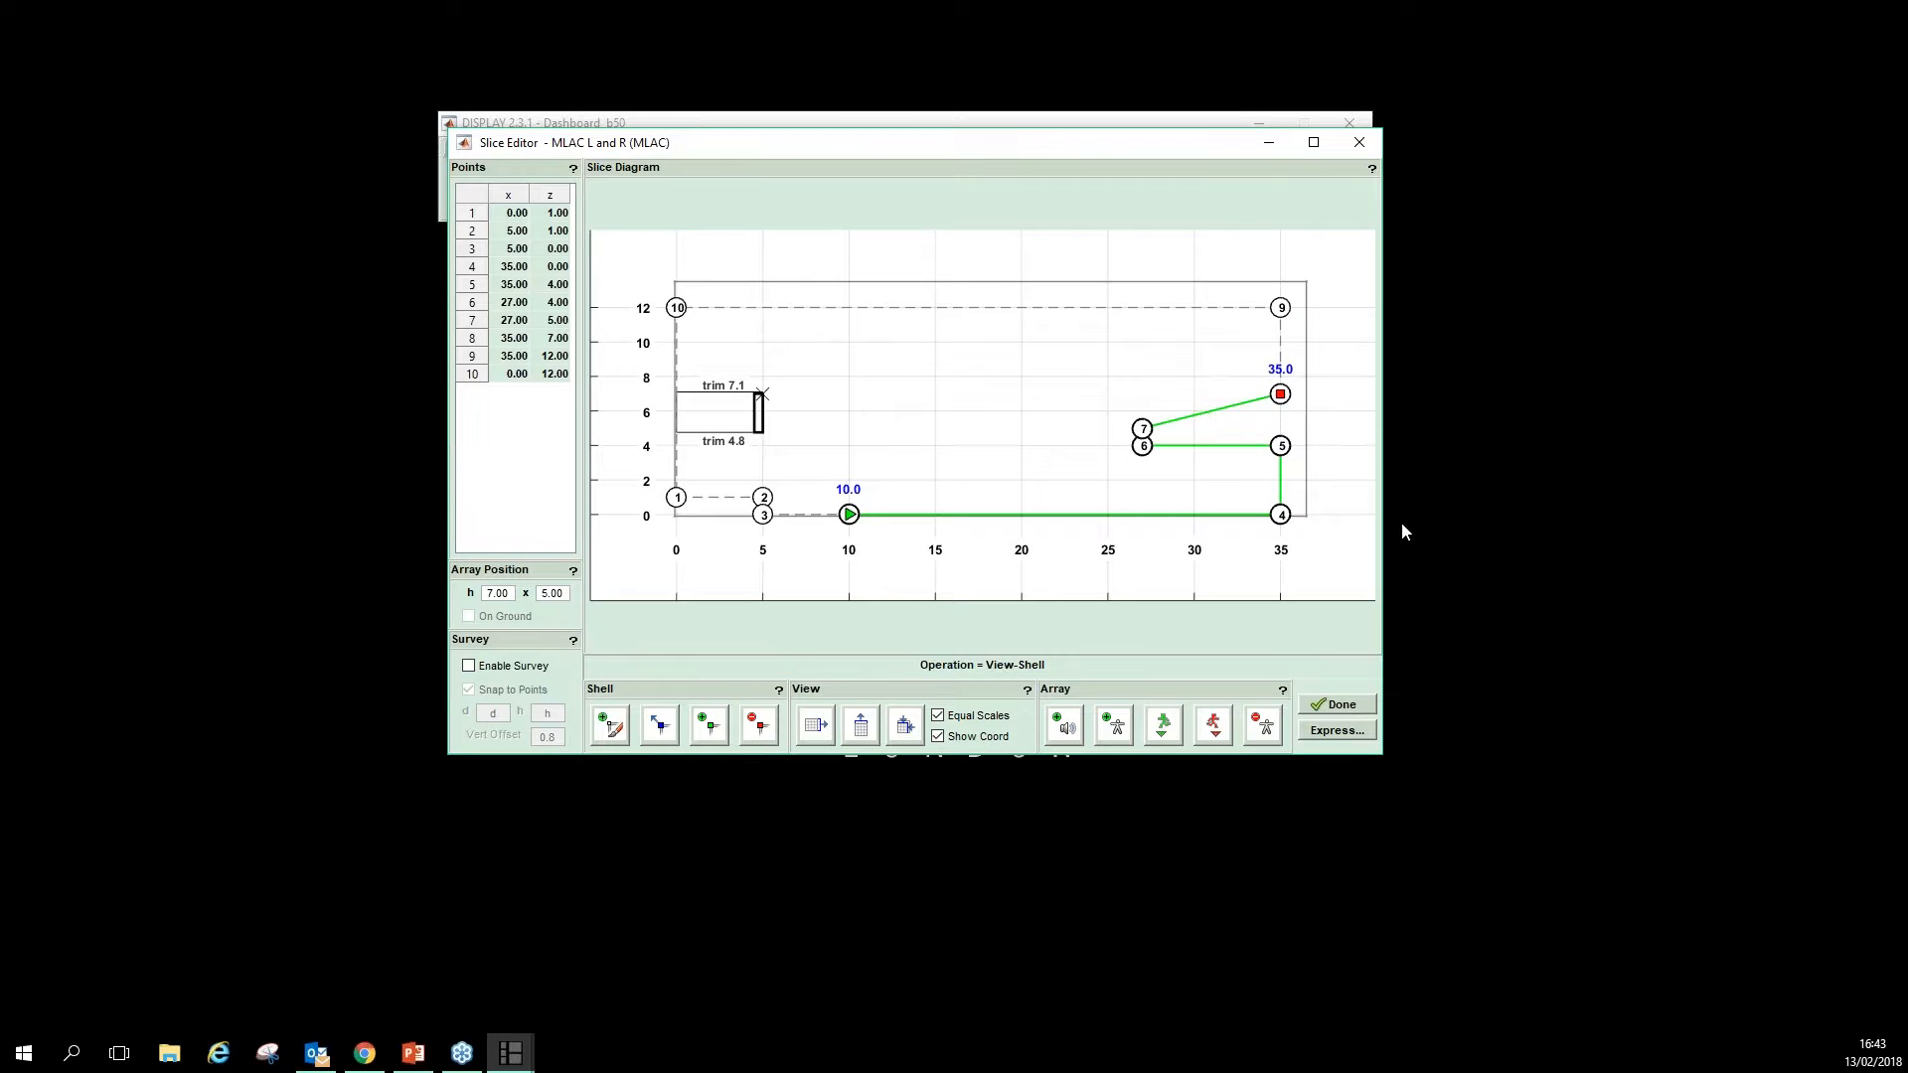
pyautogui.click(1337, 705)
pyautogui.click(780, 163)
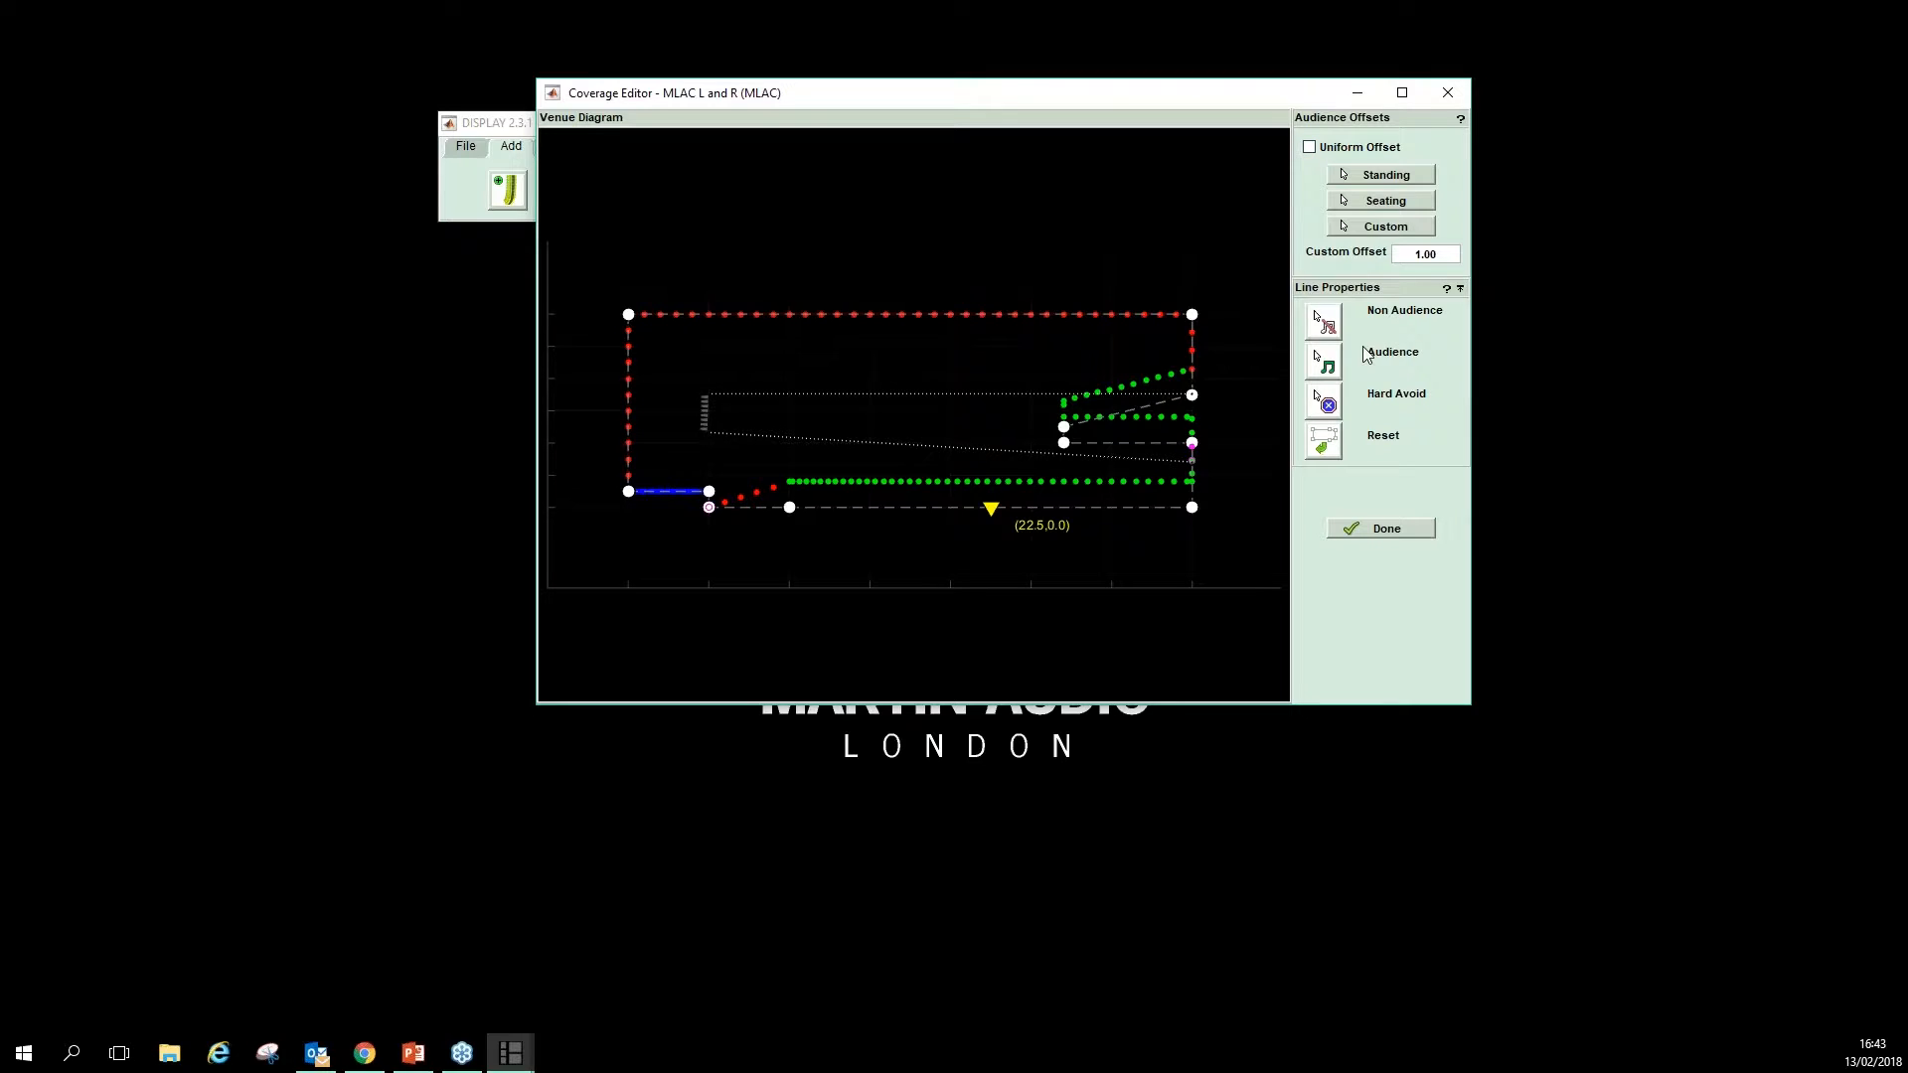
# - Reset the line properties, switch off Uniform Offset and apply the Seating offset to the main floor
pyautogui.click(1334, 447)
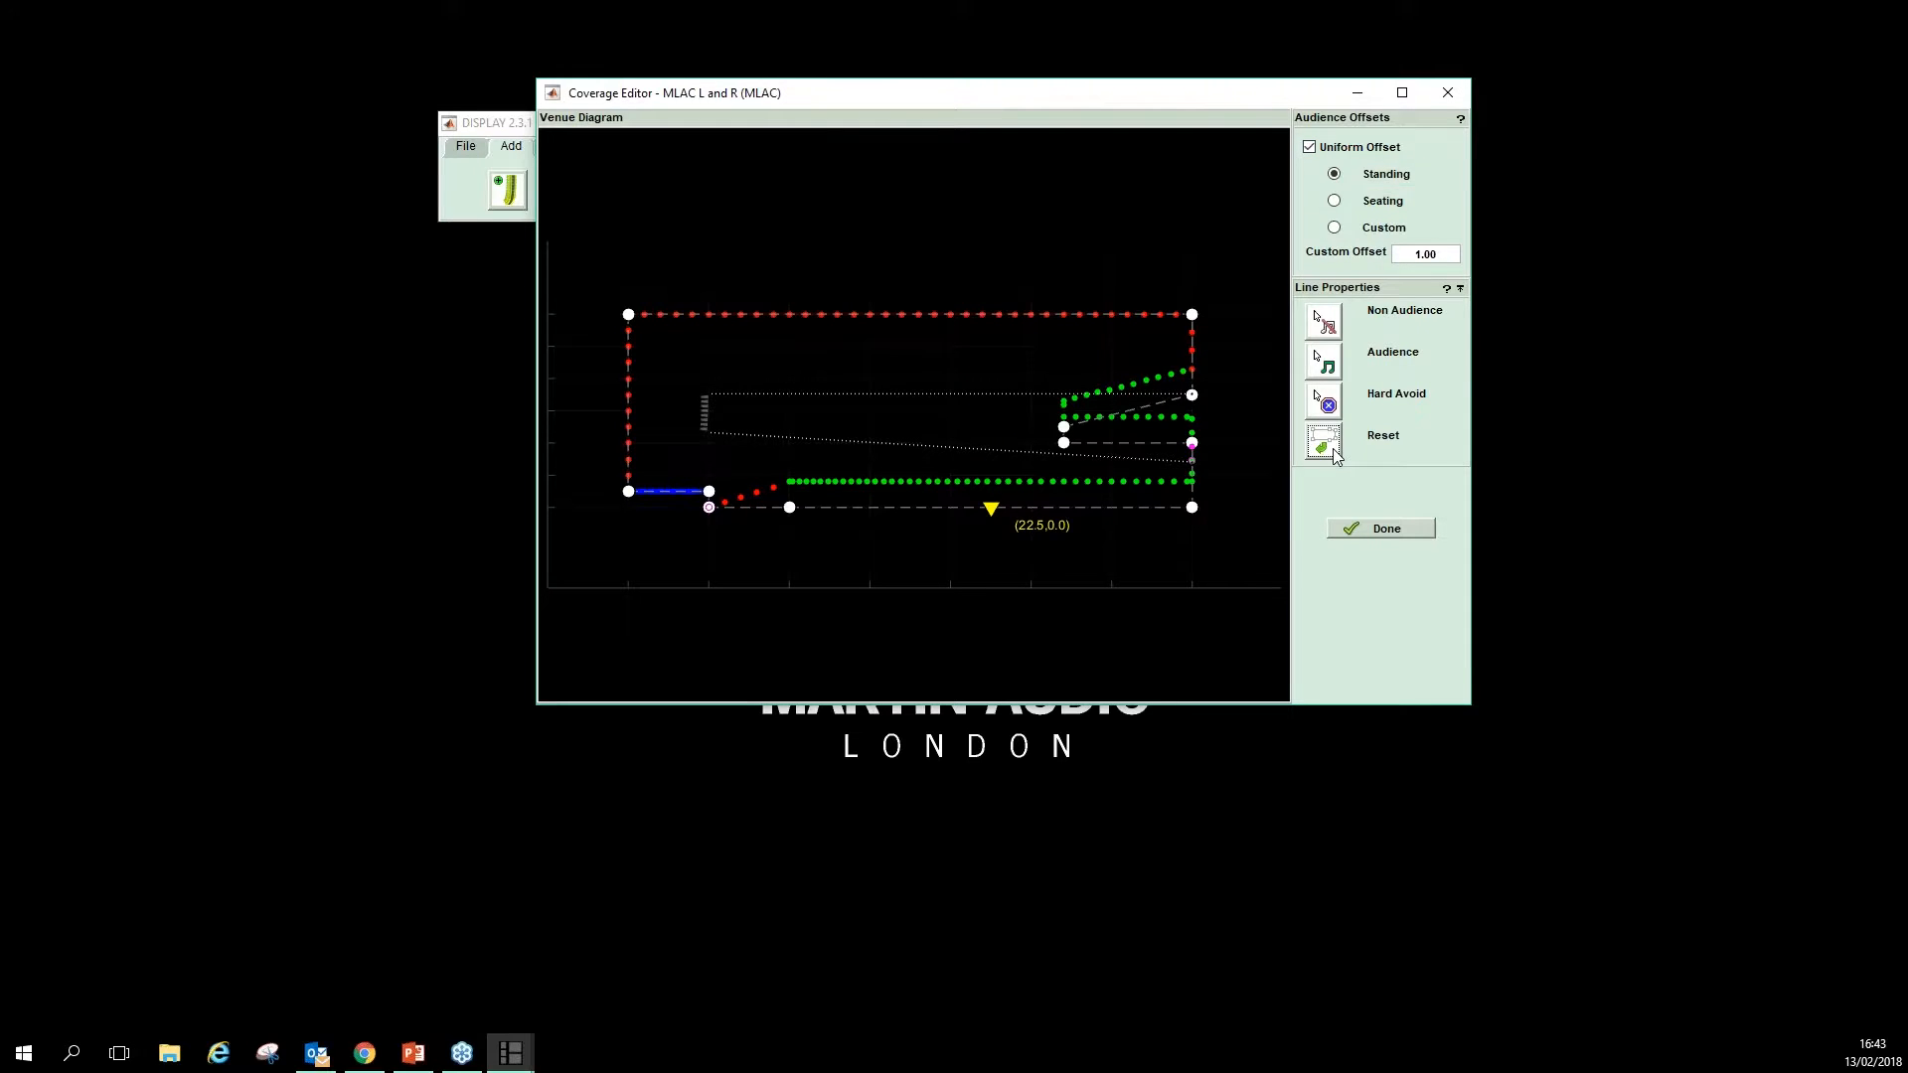
pyautogui.click(1403, 93)
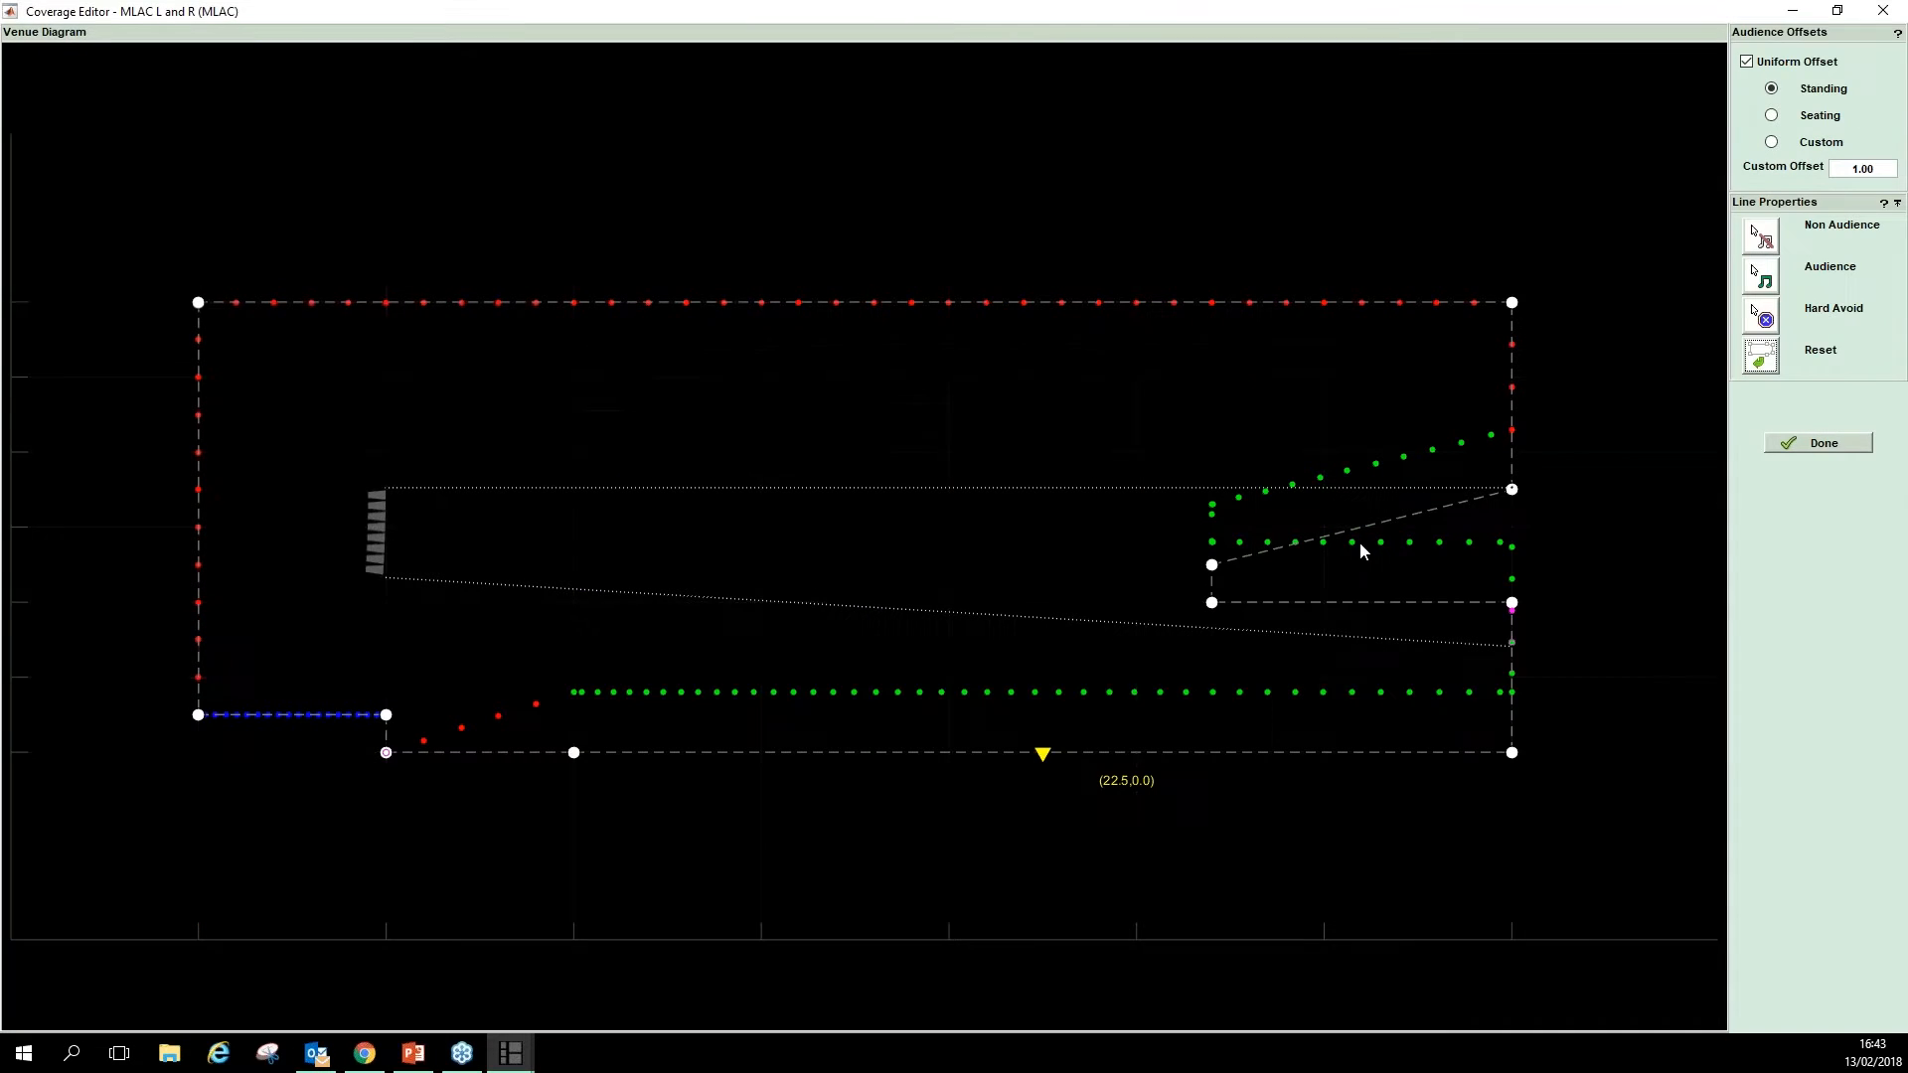
pyautogui.click(1746, 61)
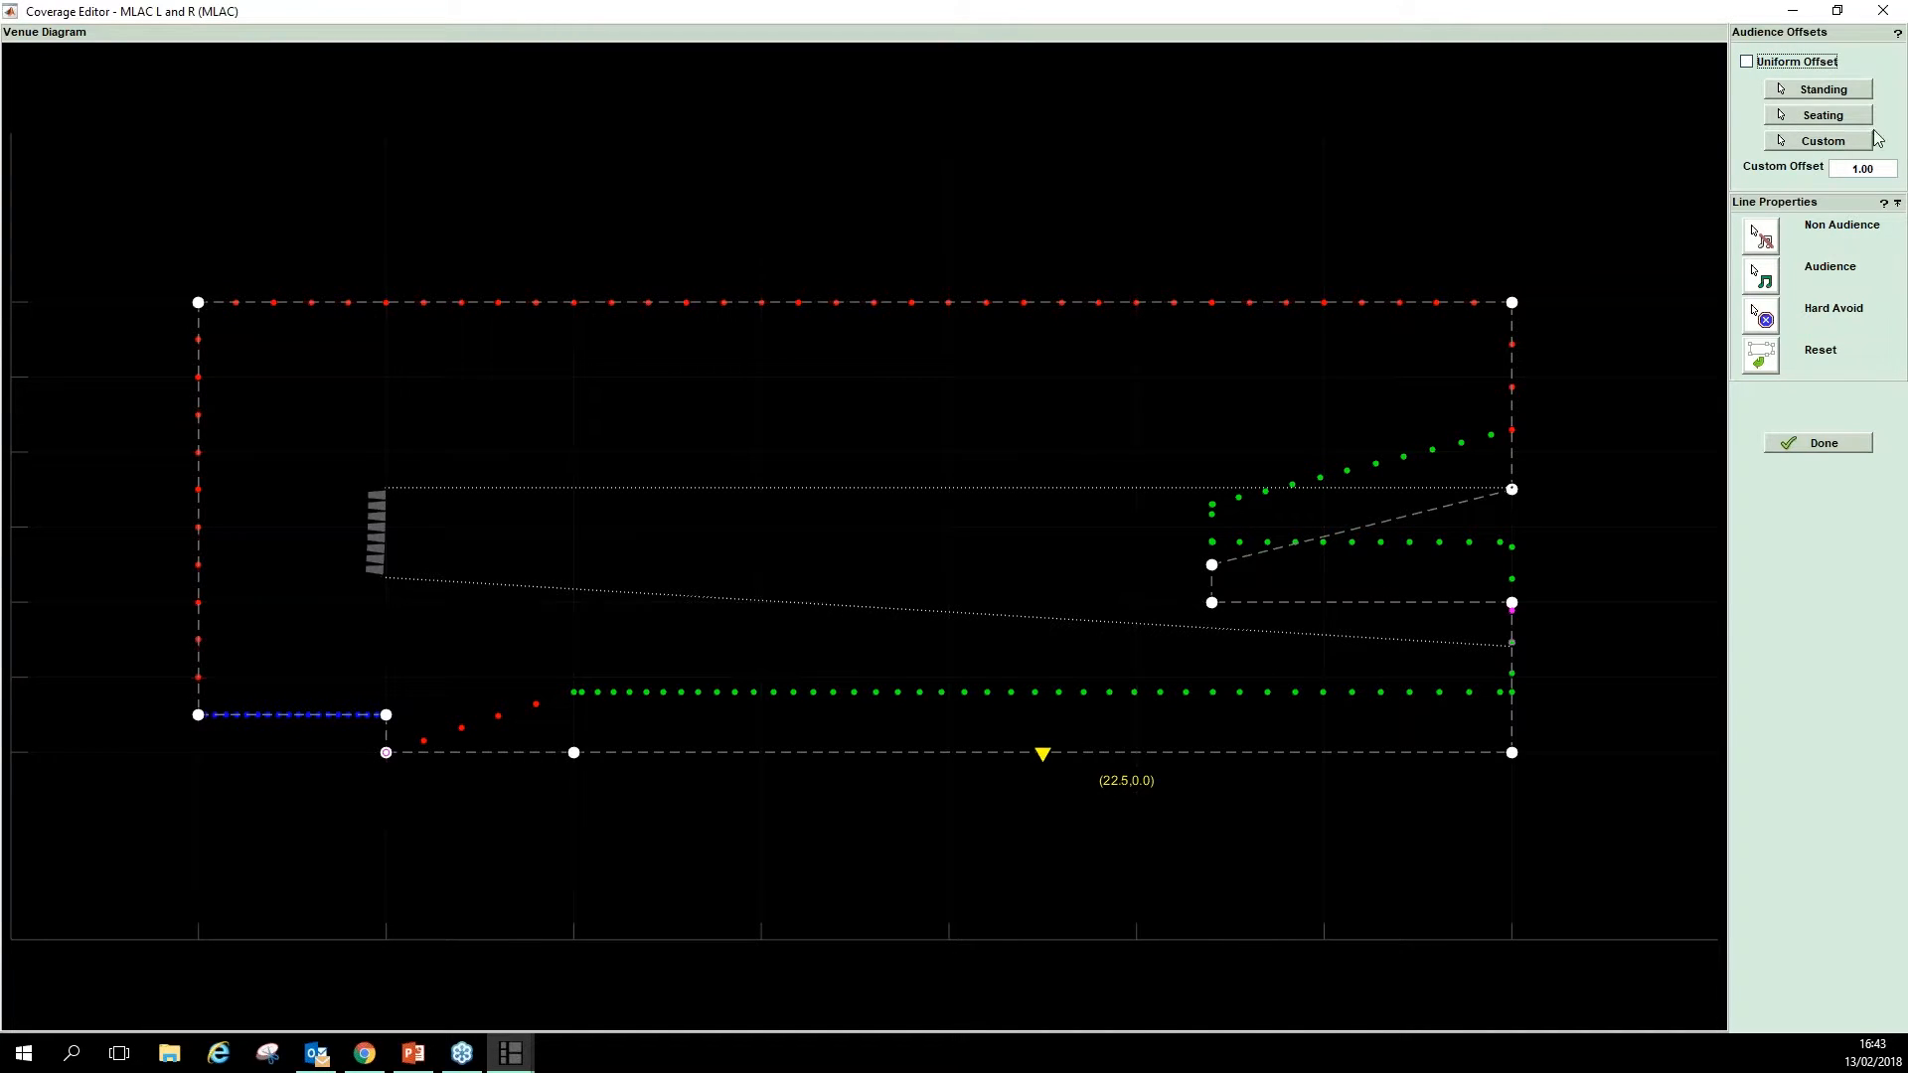
pyautogui.click(1823, 115)
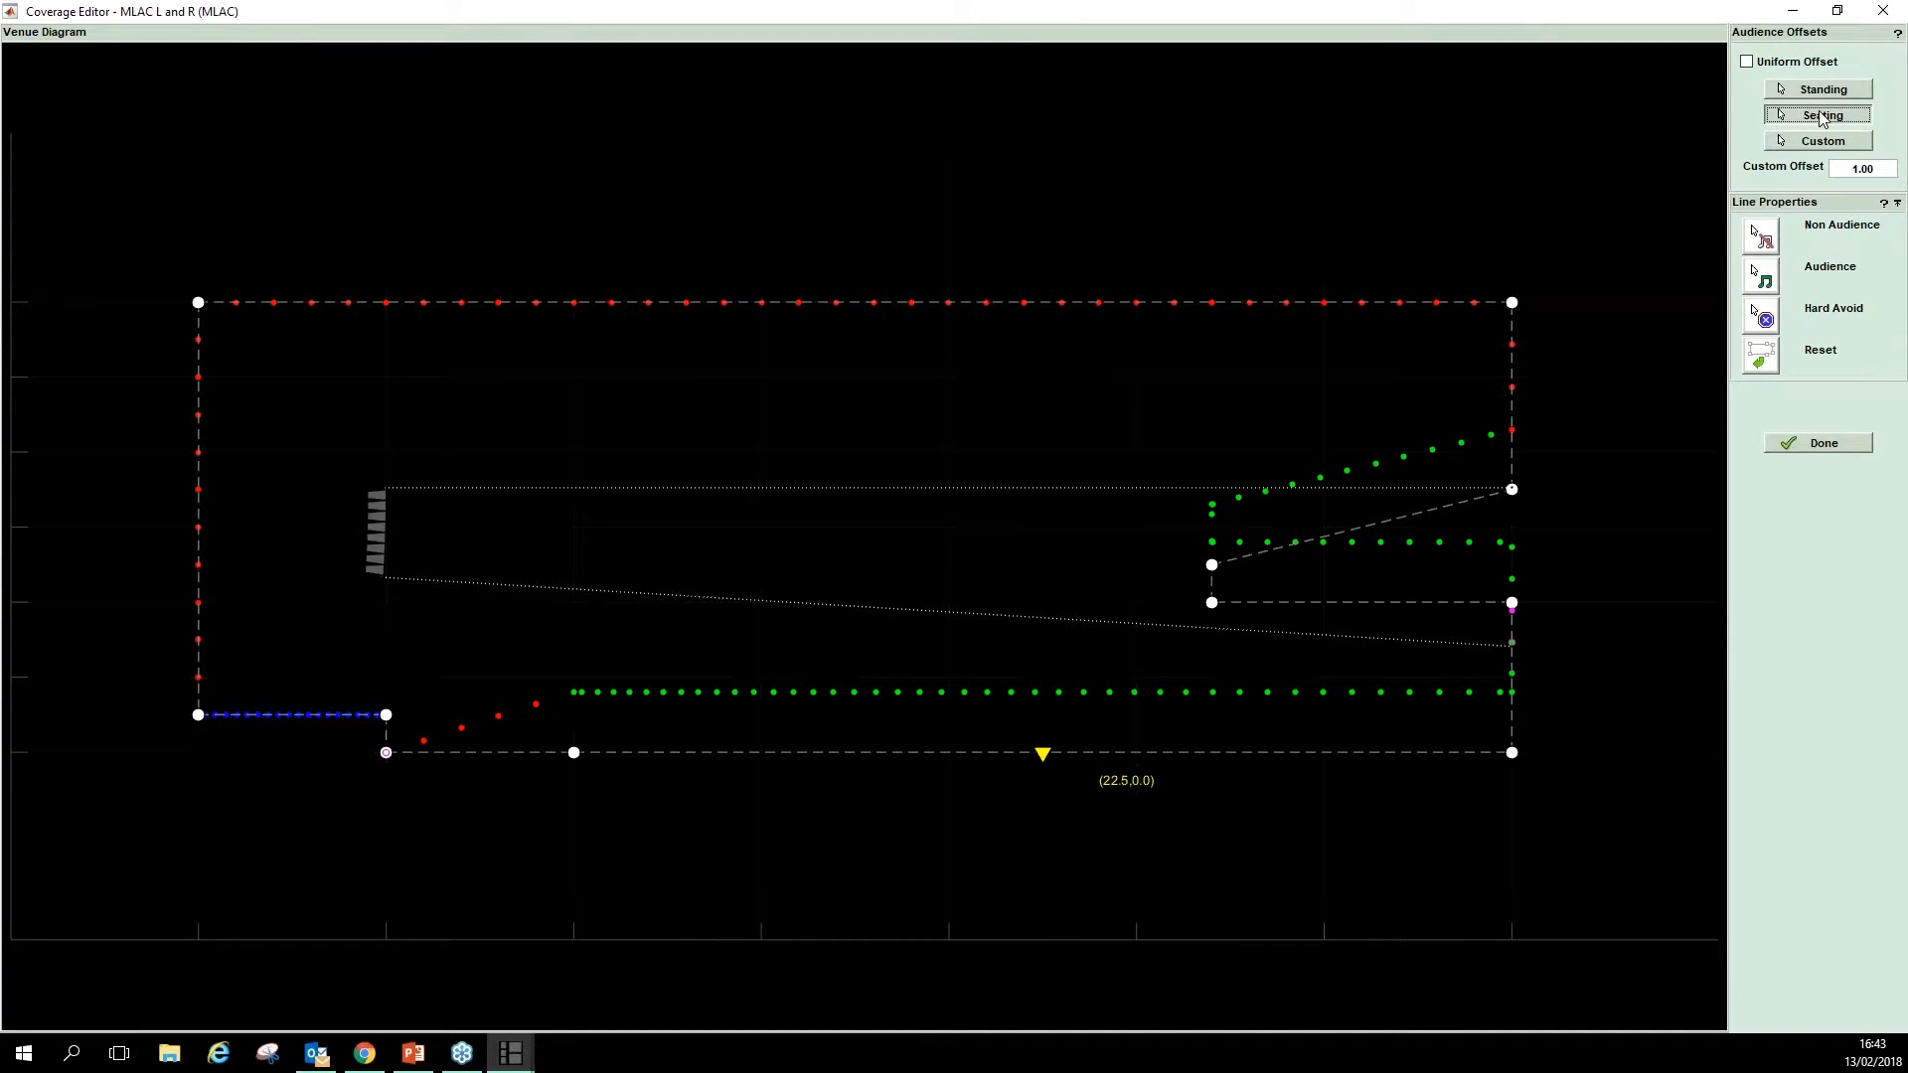
pyautogui.click(1108, 752)
# - Mark the rear wall under the balcony, the balcony underside and the balcony front as Non Audience
pyautogui.click(1759, 236)
pyautogui.click(1523, 658)
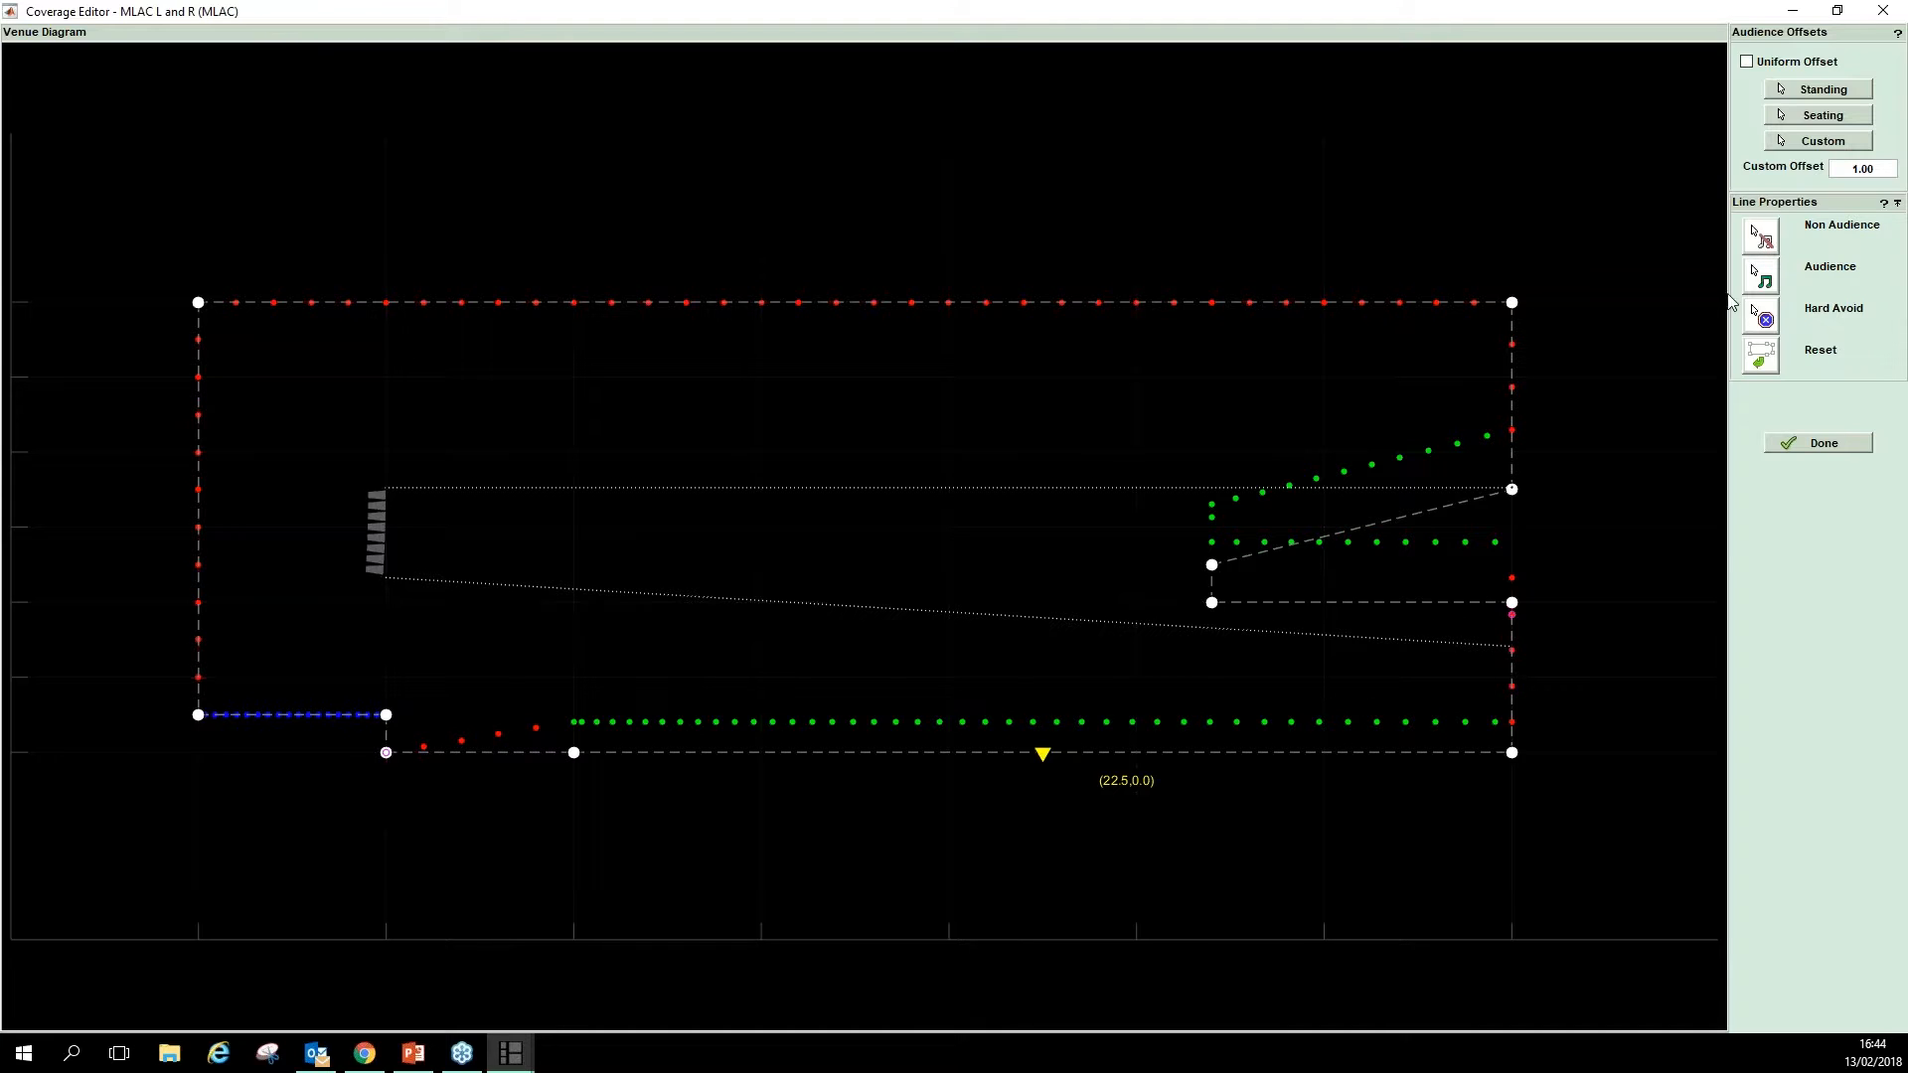
pyautogui.click(1759, 235)
pyautogui.click(1320, 602)
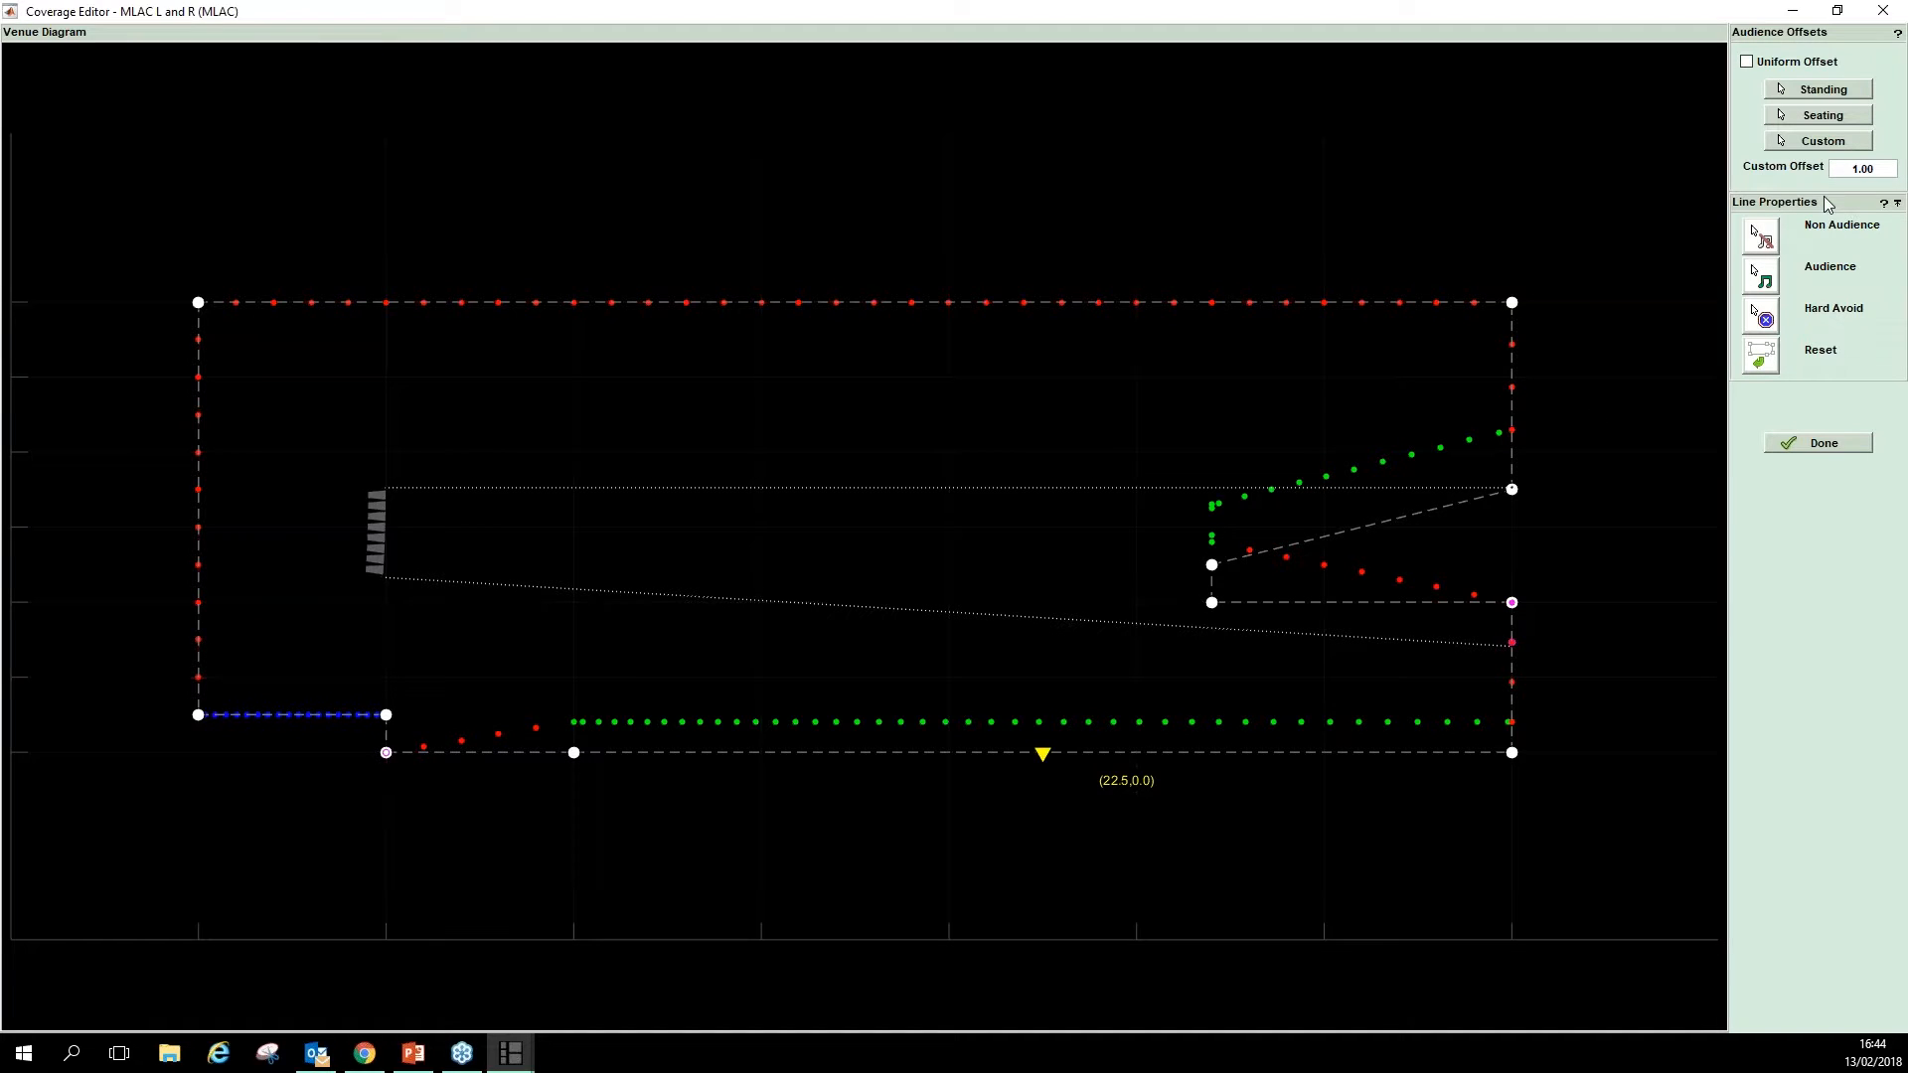
pyautogui.click(1765, 236)
pyautogui.click(1210, 598)
# - Try Hard Avoid on the ceiling line and return it to Non Audience
pyautogui.click(1761, 316)
pyautogui.click(754, 260)
pyautogui.click(1761, 236)
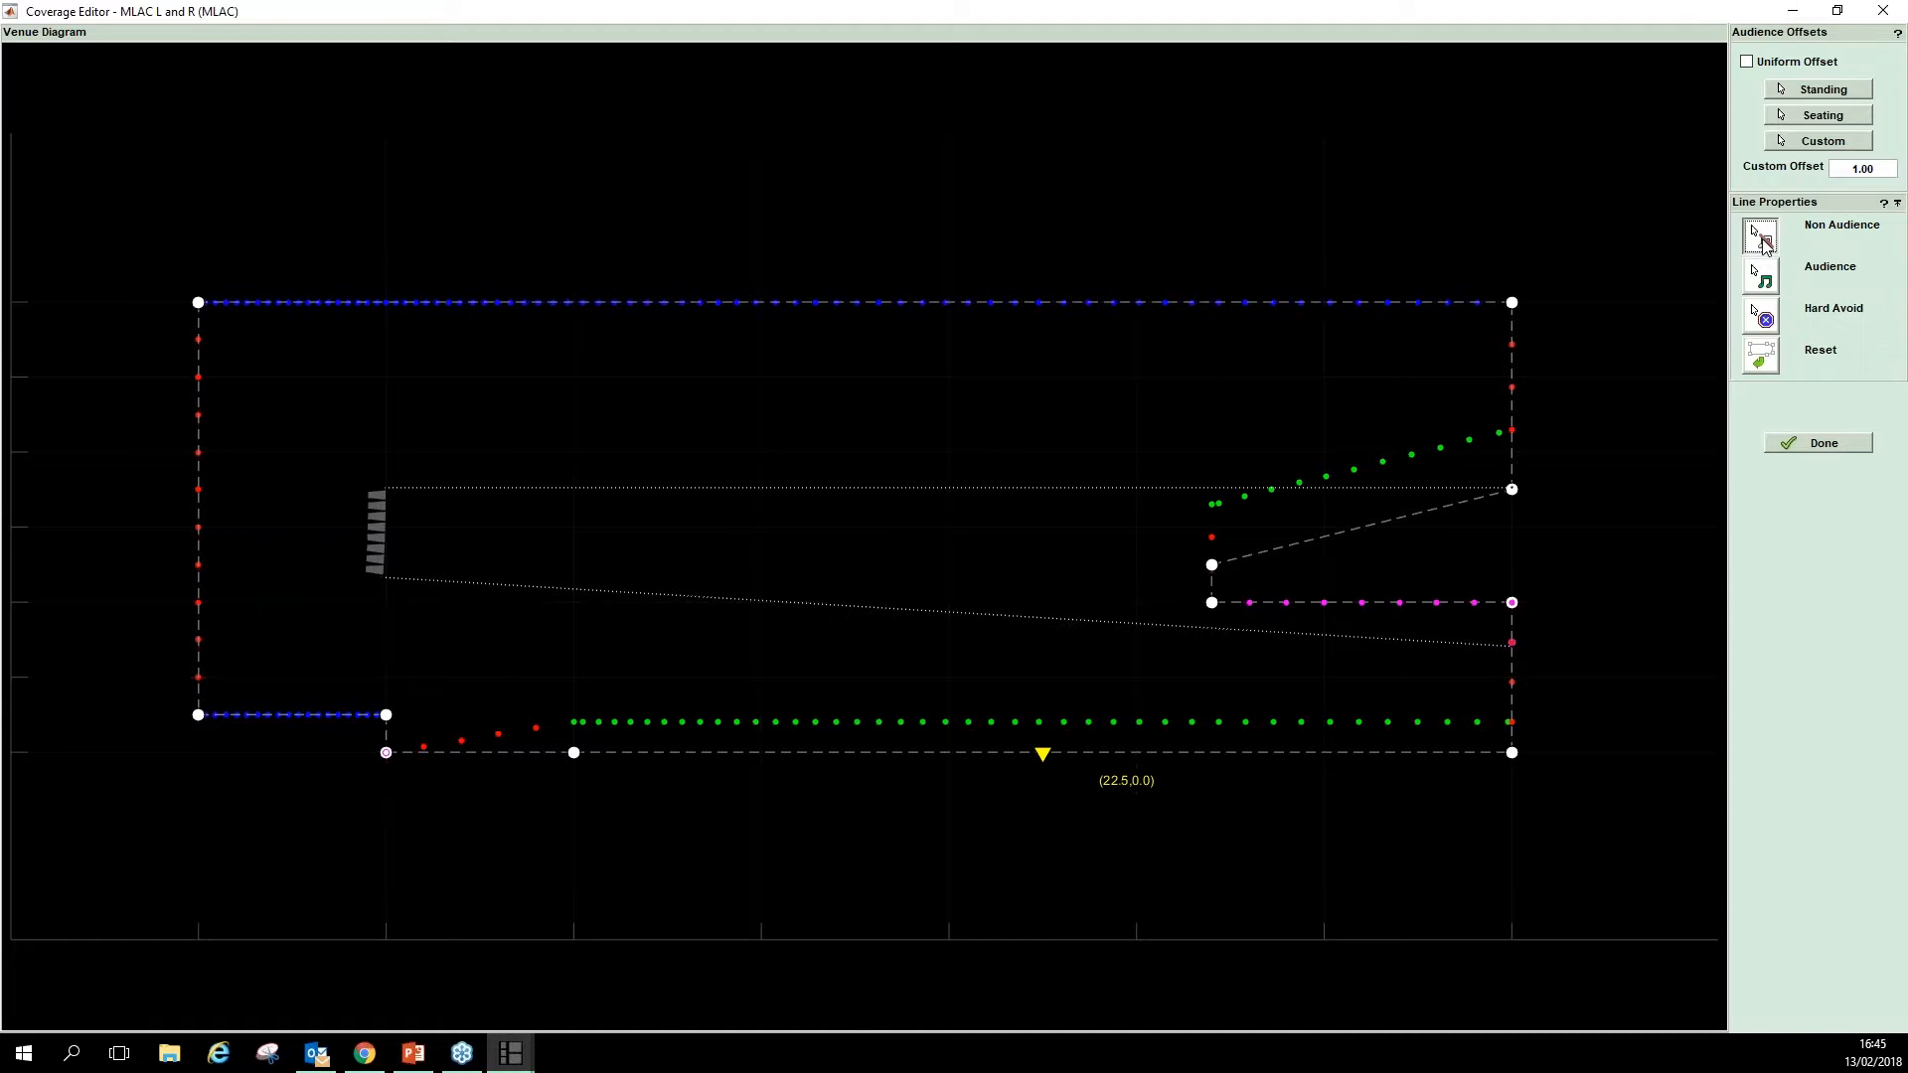
pyautogui.click(1347, 305)
# - Finish the coverage settings and optimise the array's aim and splay angles in the Splay tool
pyautogui.click(1839, 445)
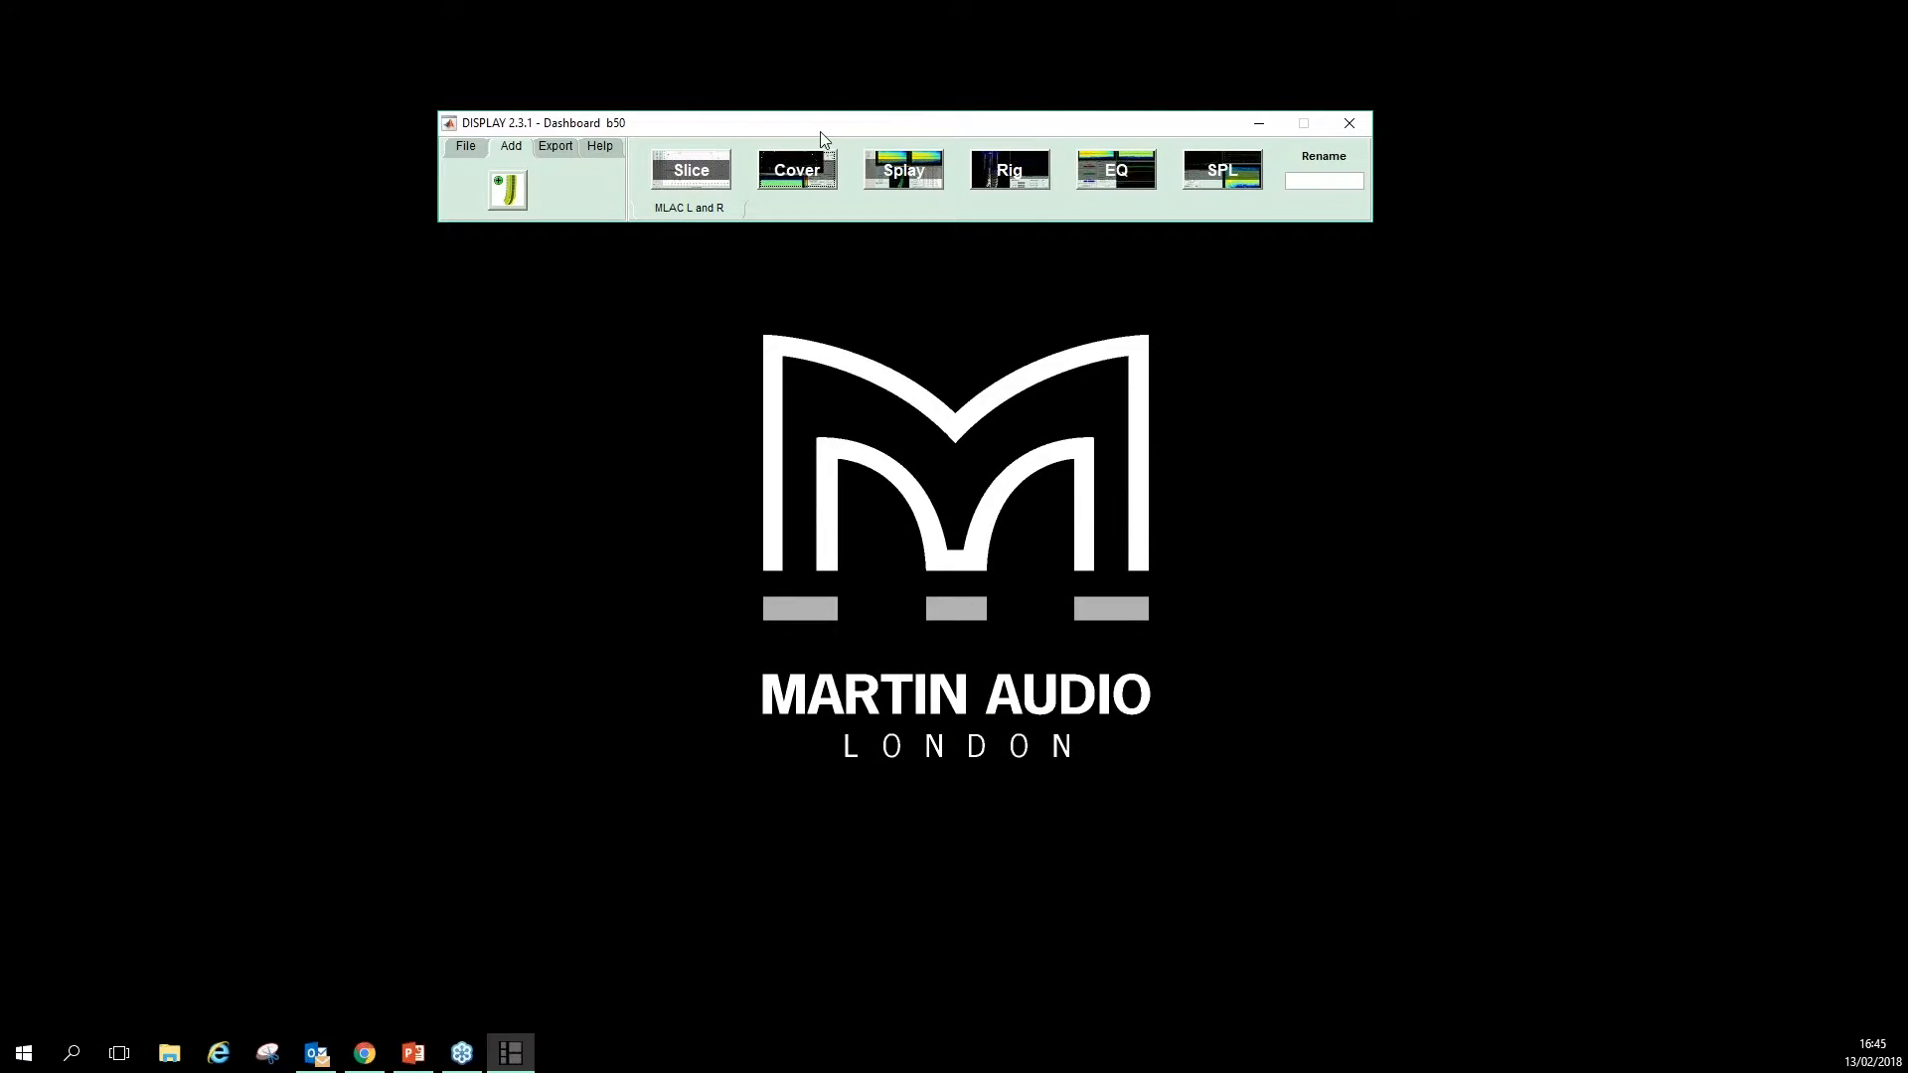
pyautogui.click(911, 185)
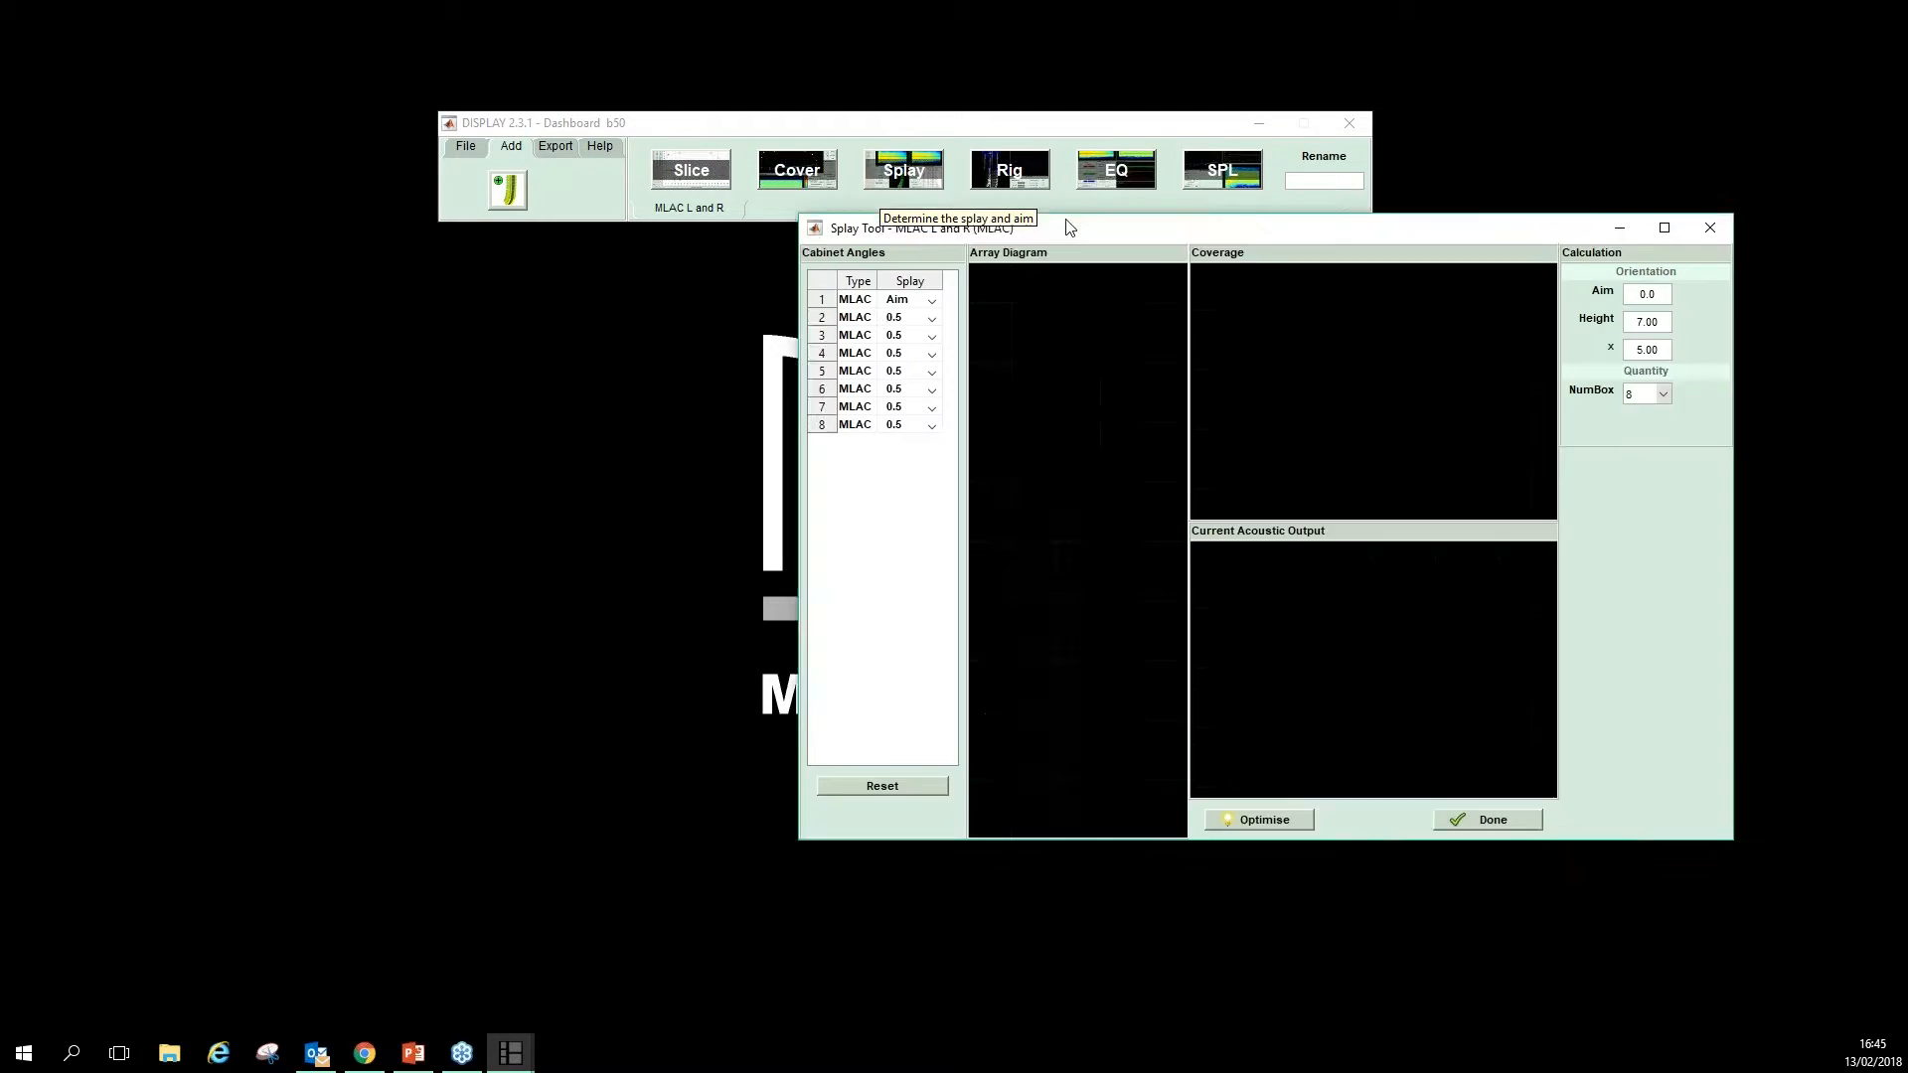
pyautogui.click(1323, 177)
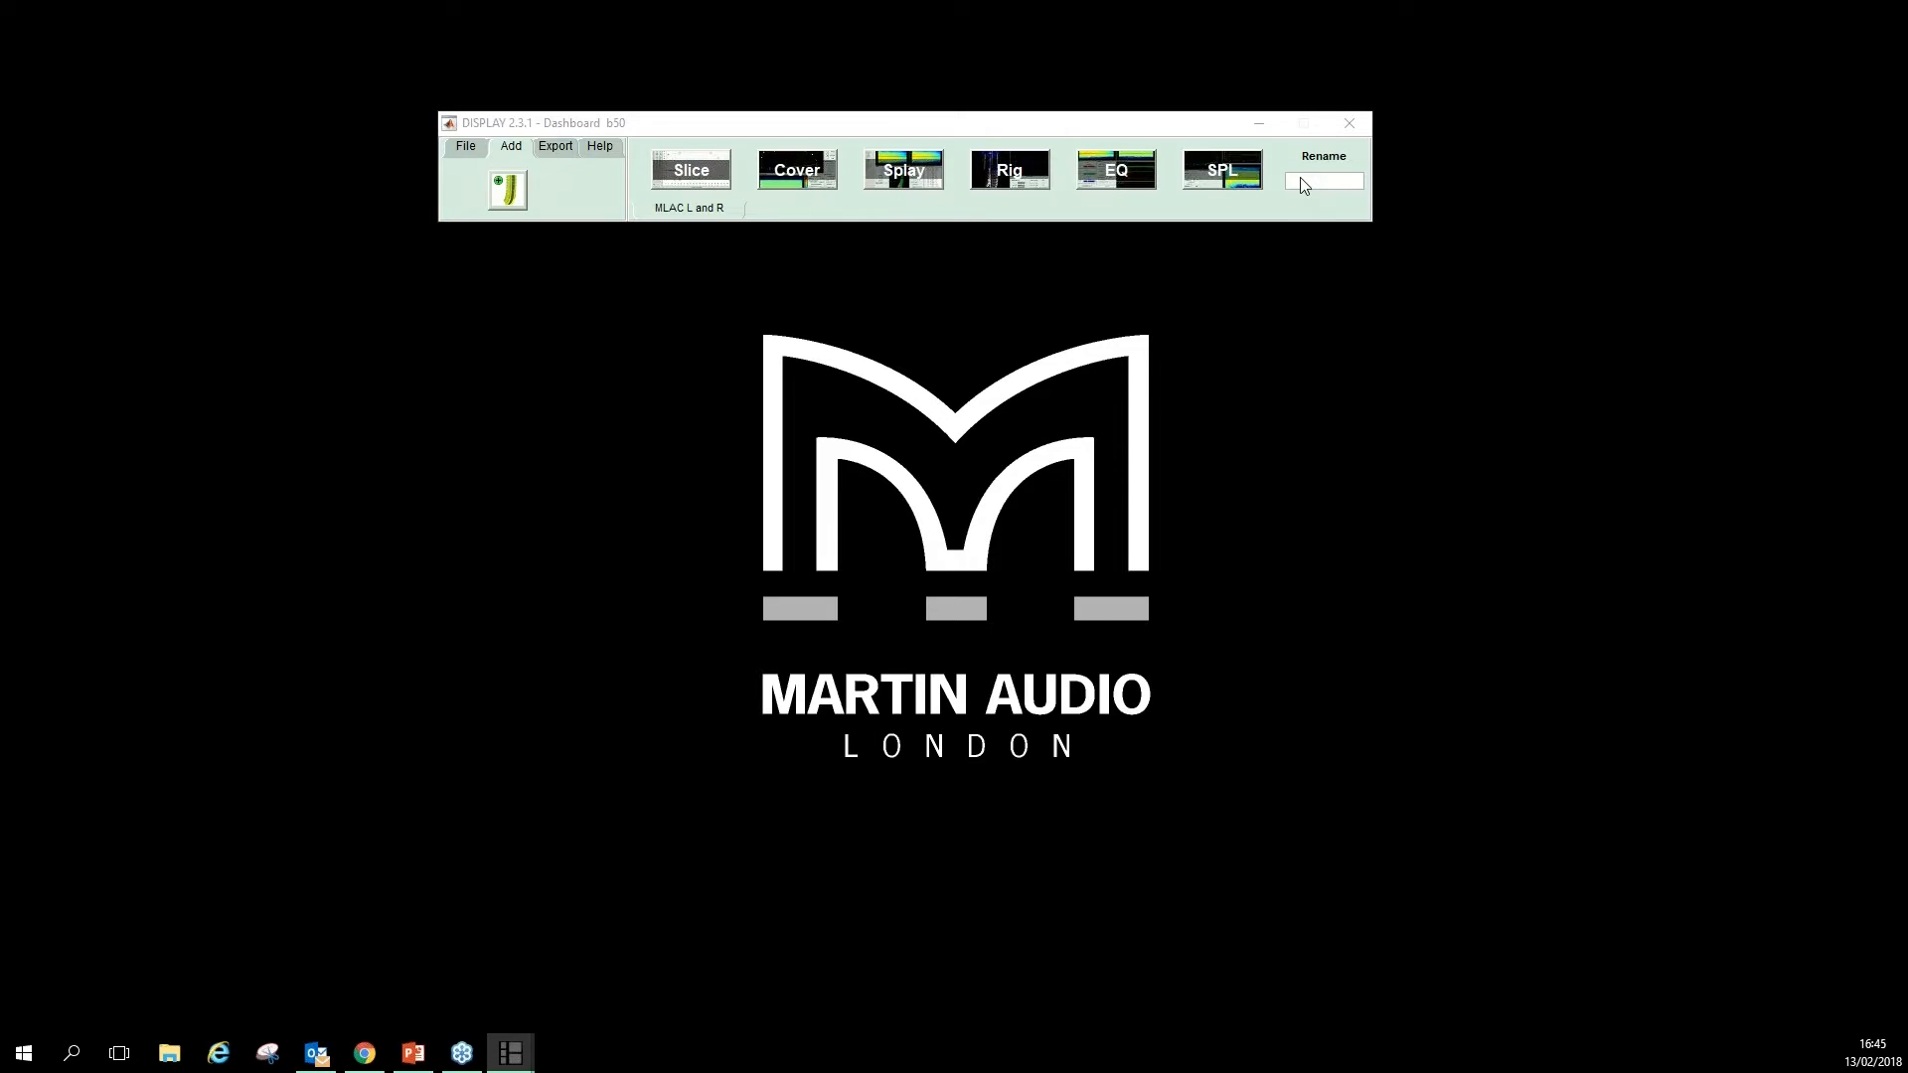
pyautogui.click(1530, 132)
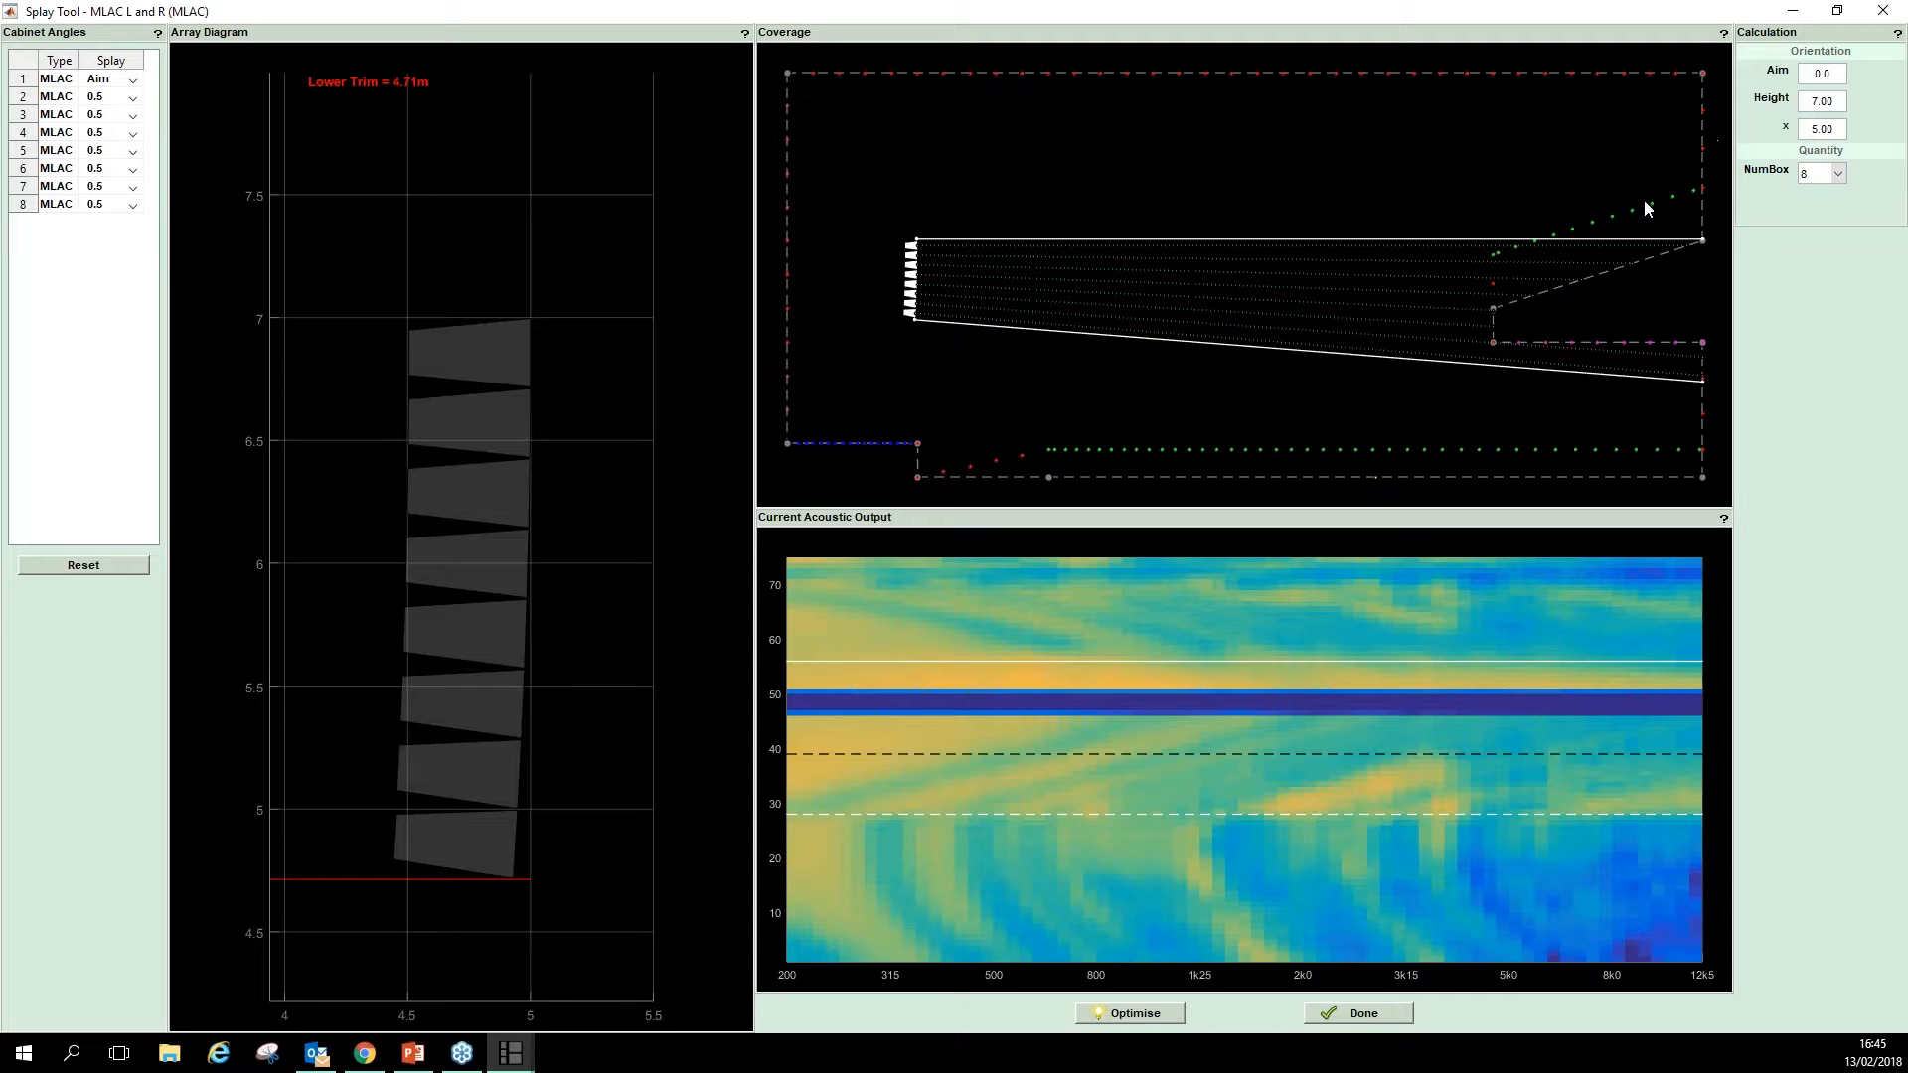
pyautogui.click(1093, 1013)
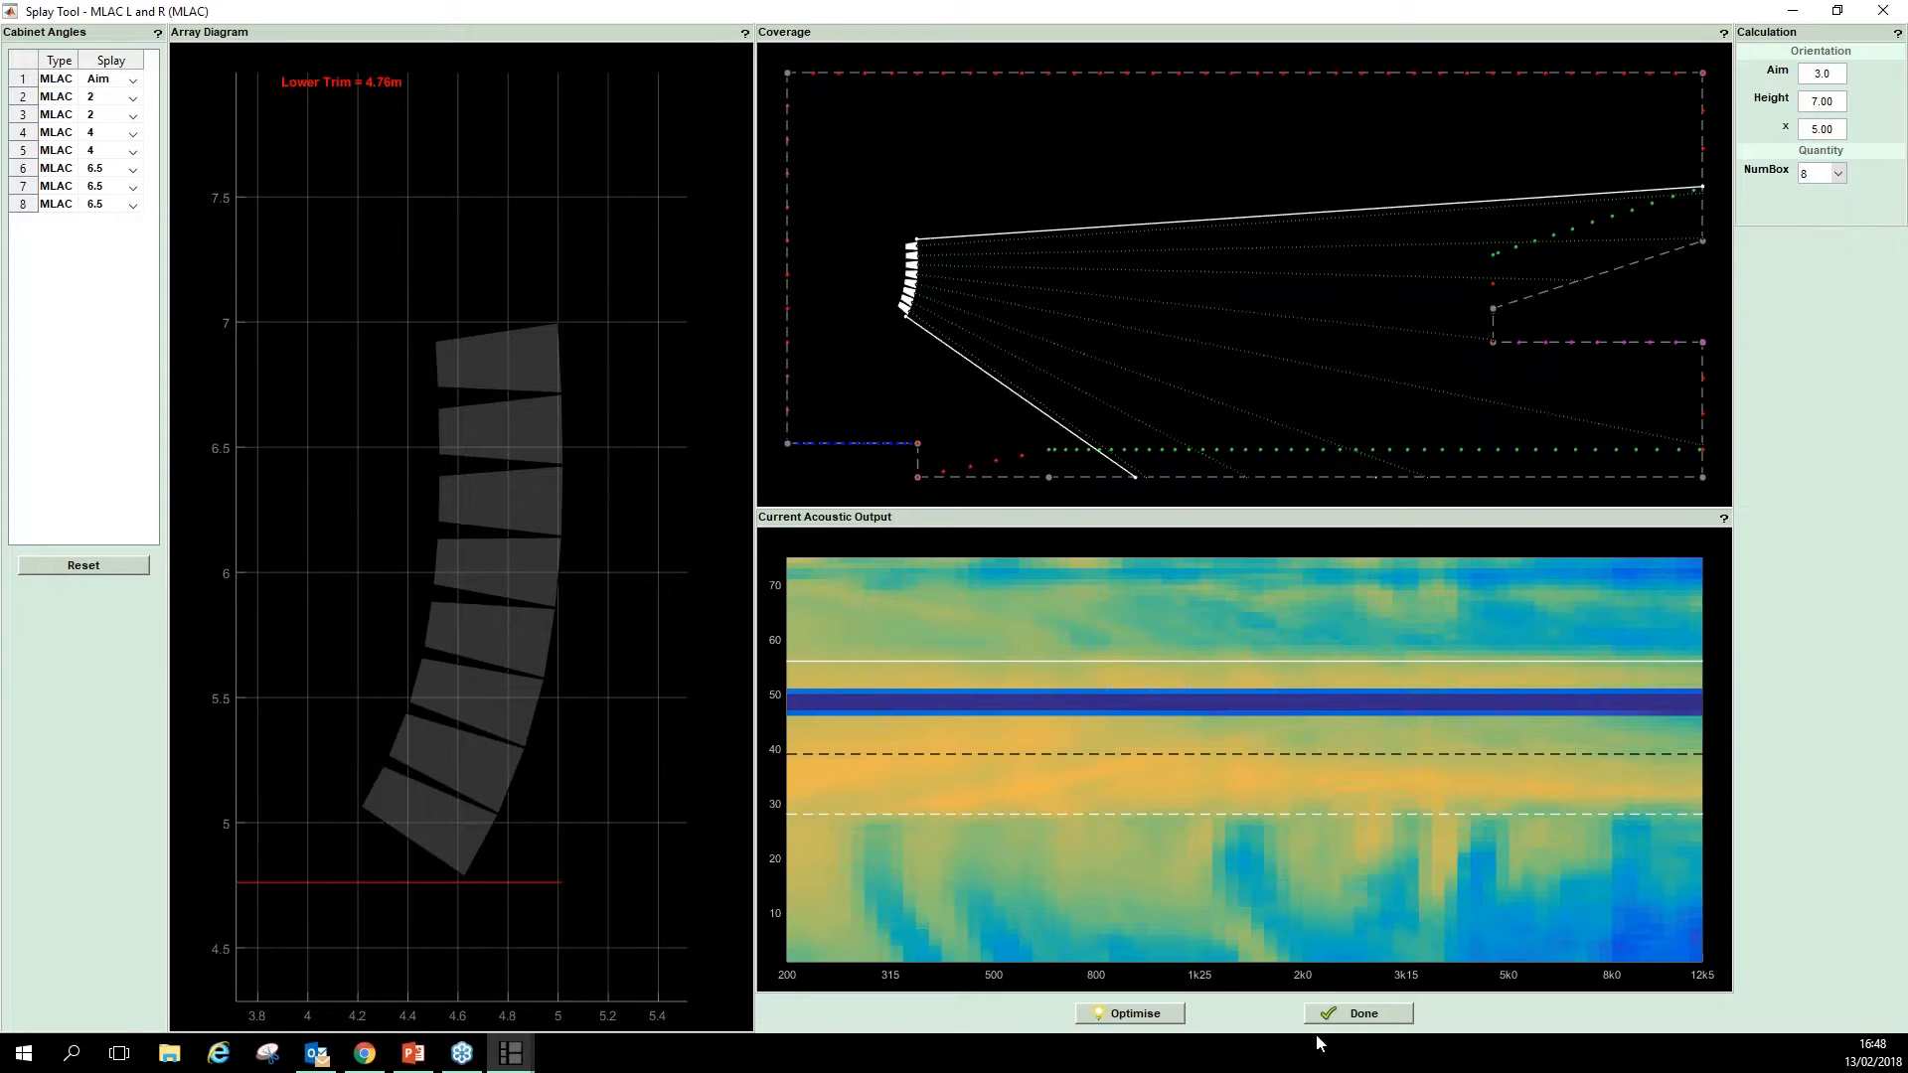
pyautogui.click(1348, 1019)
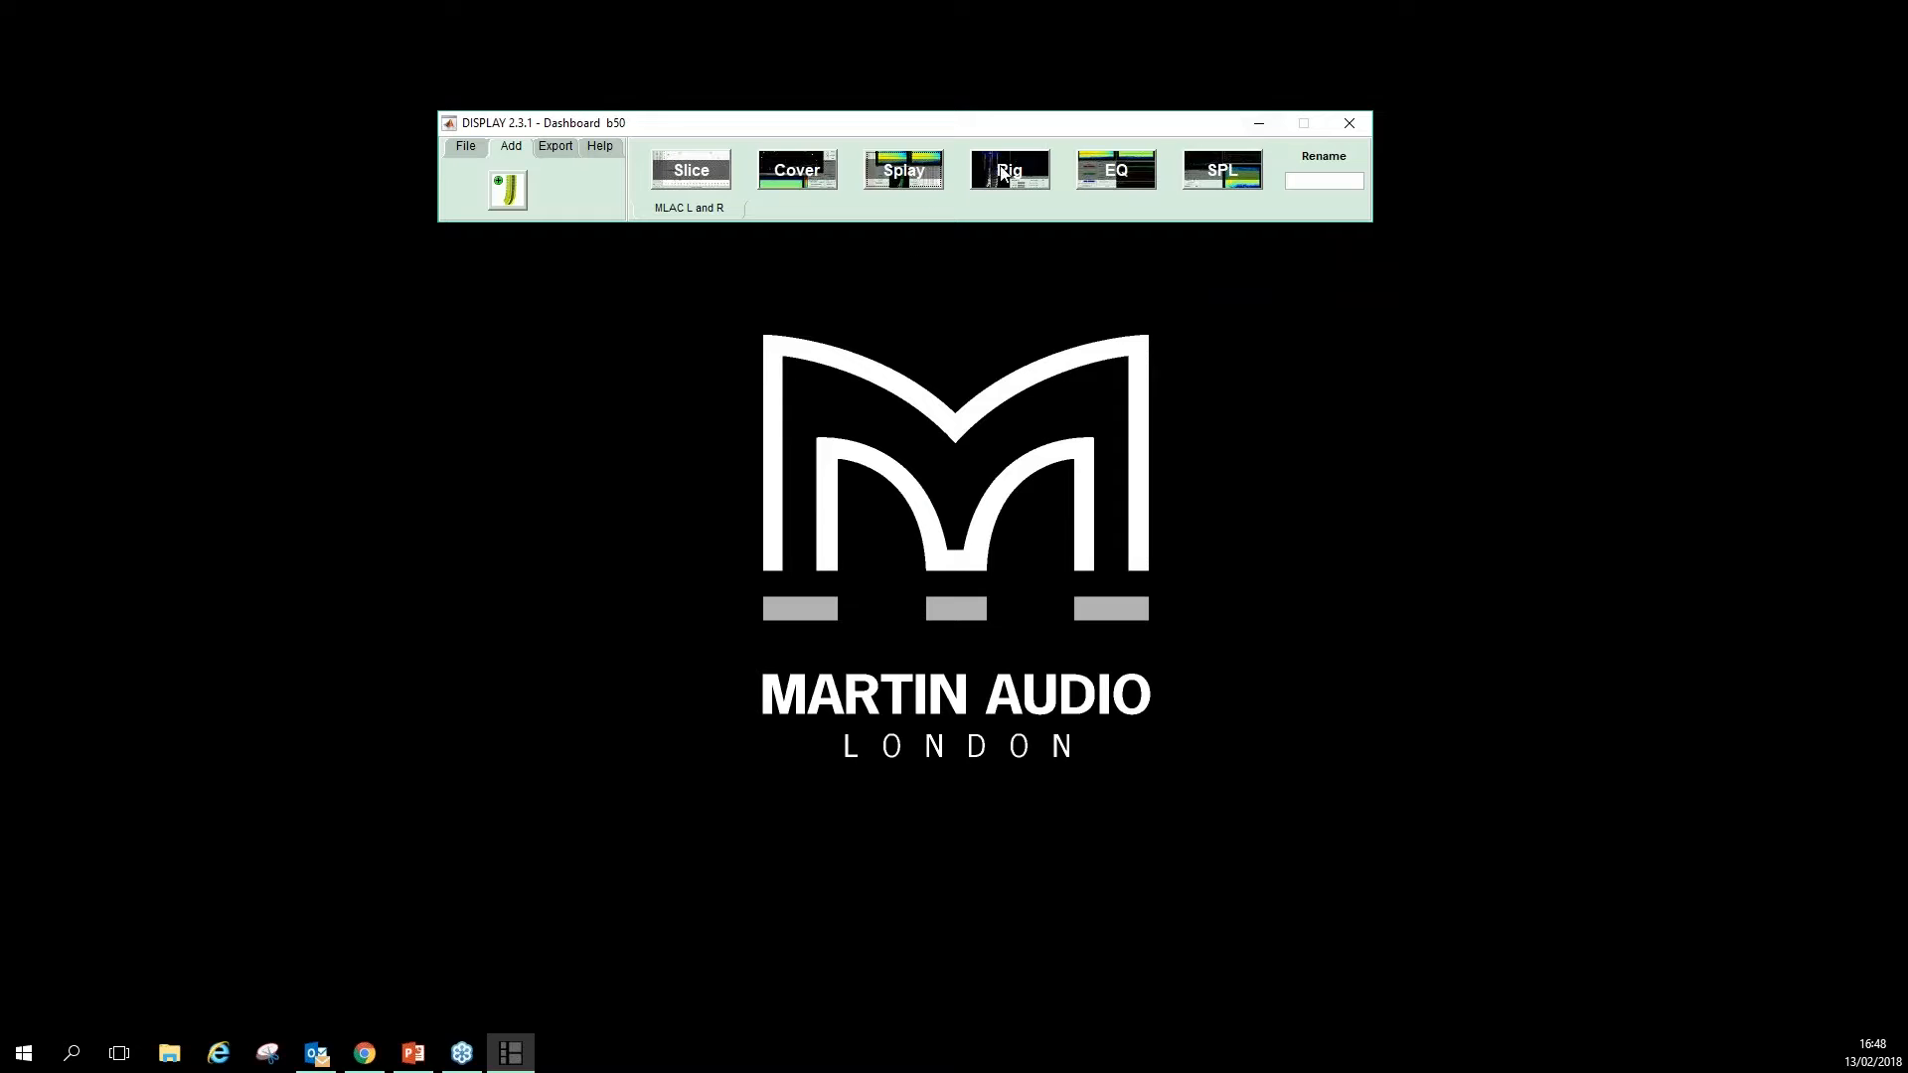
# - Open the Rig tool full screen and review the mounting types, keeping the array flown
pyautogui.click(1003, 173)
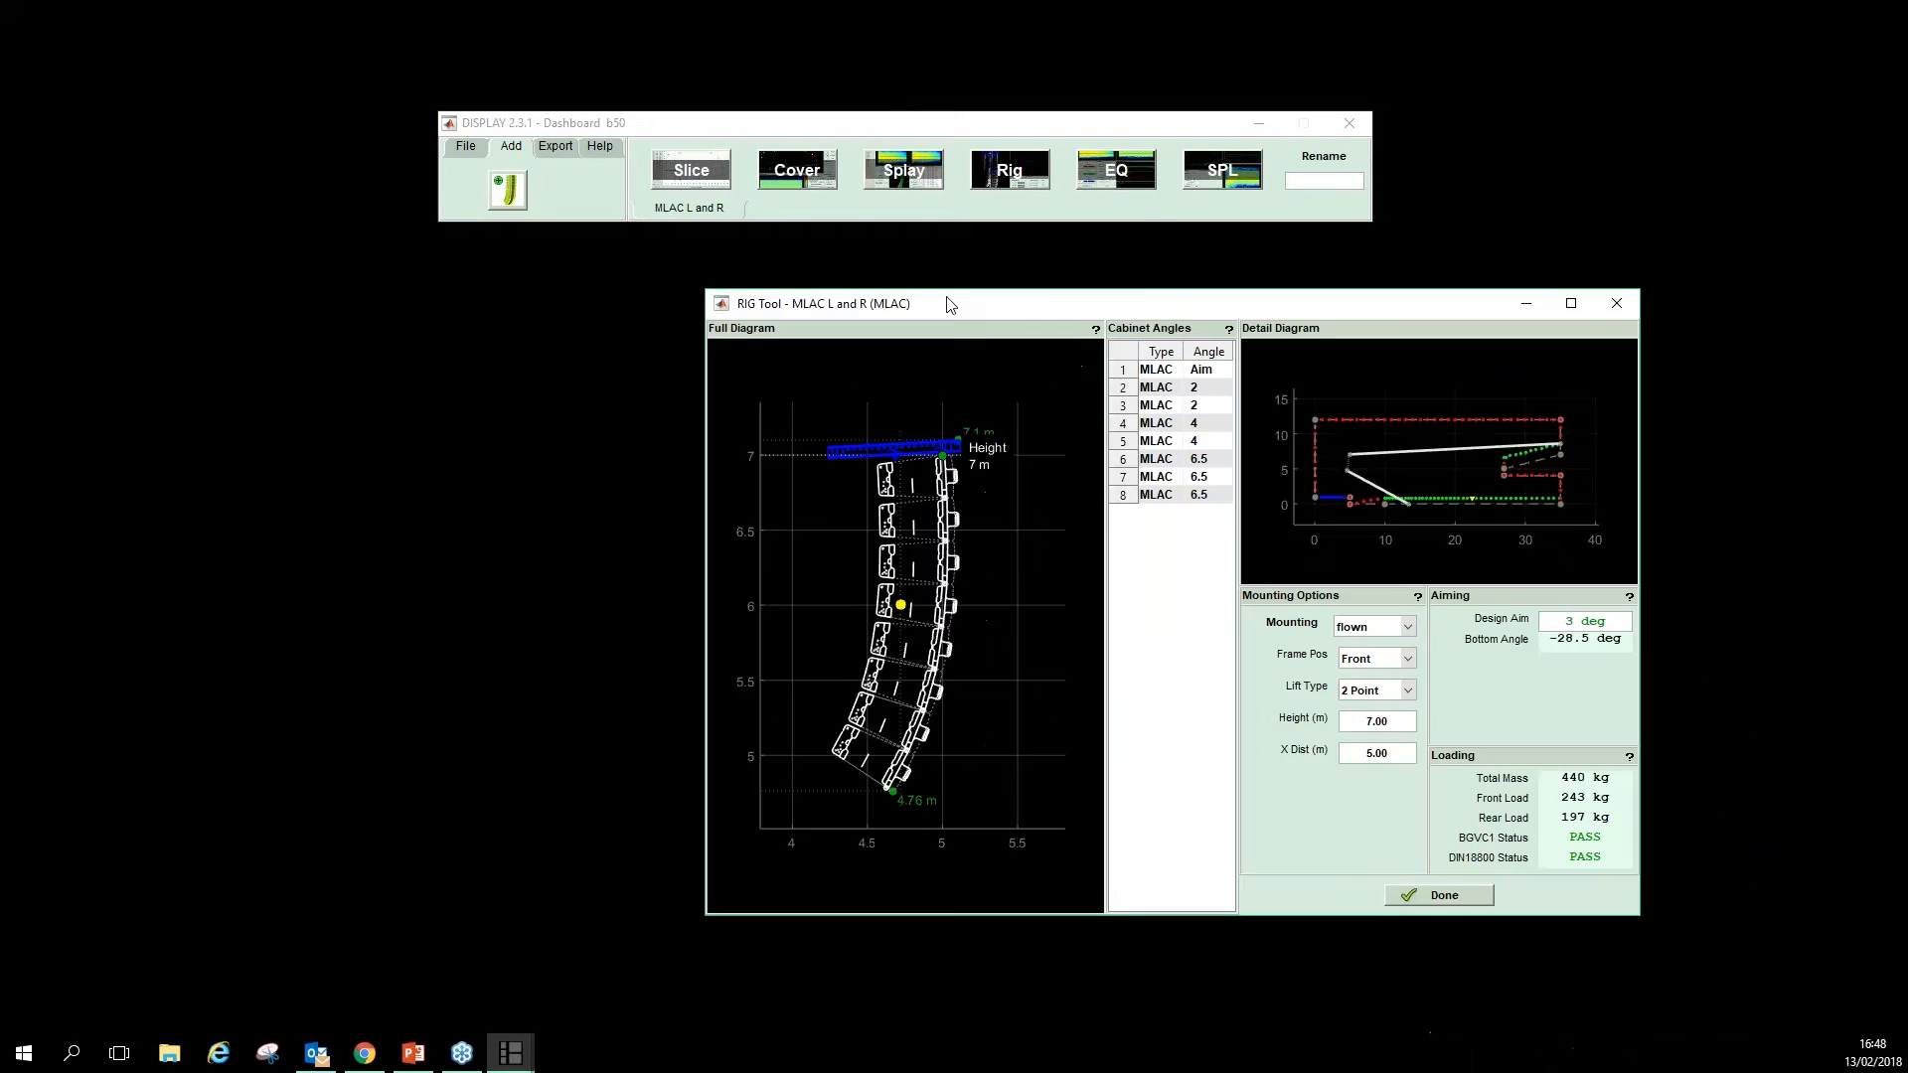
pyautogui.click(1082, 246)
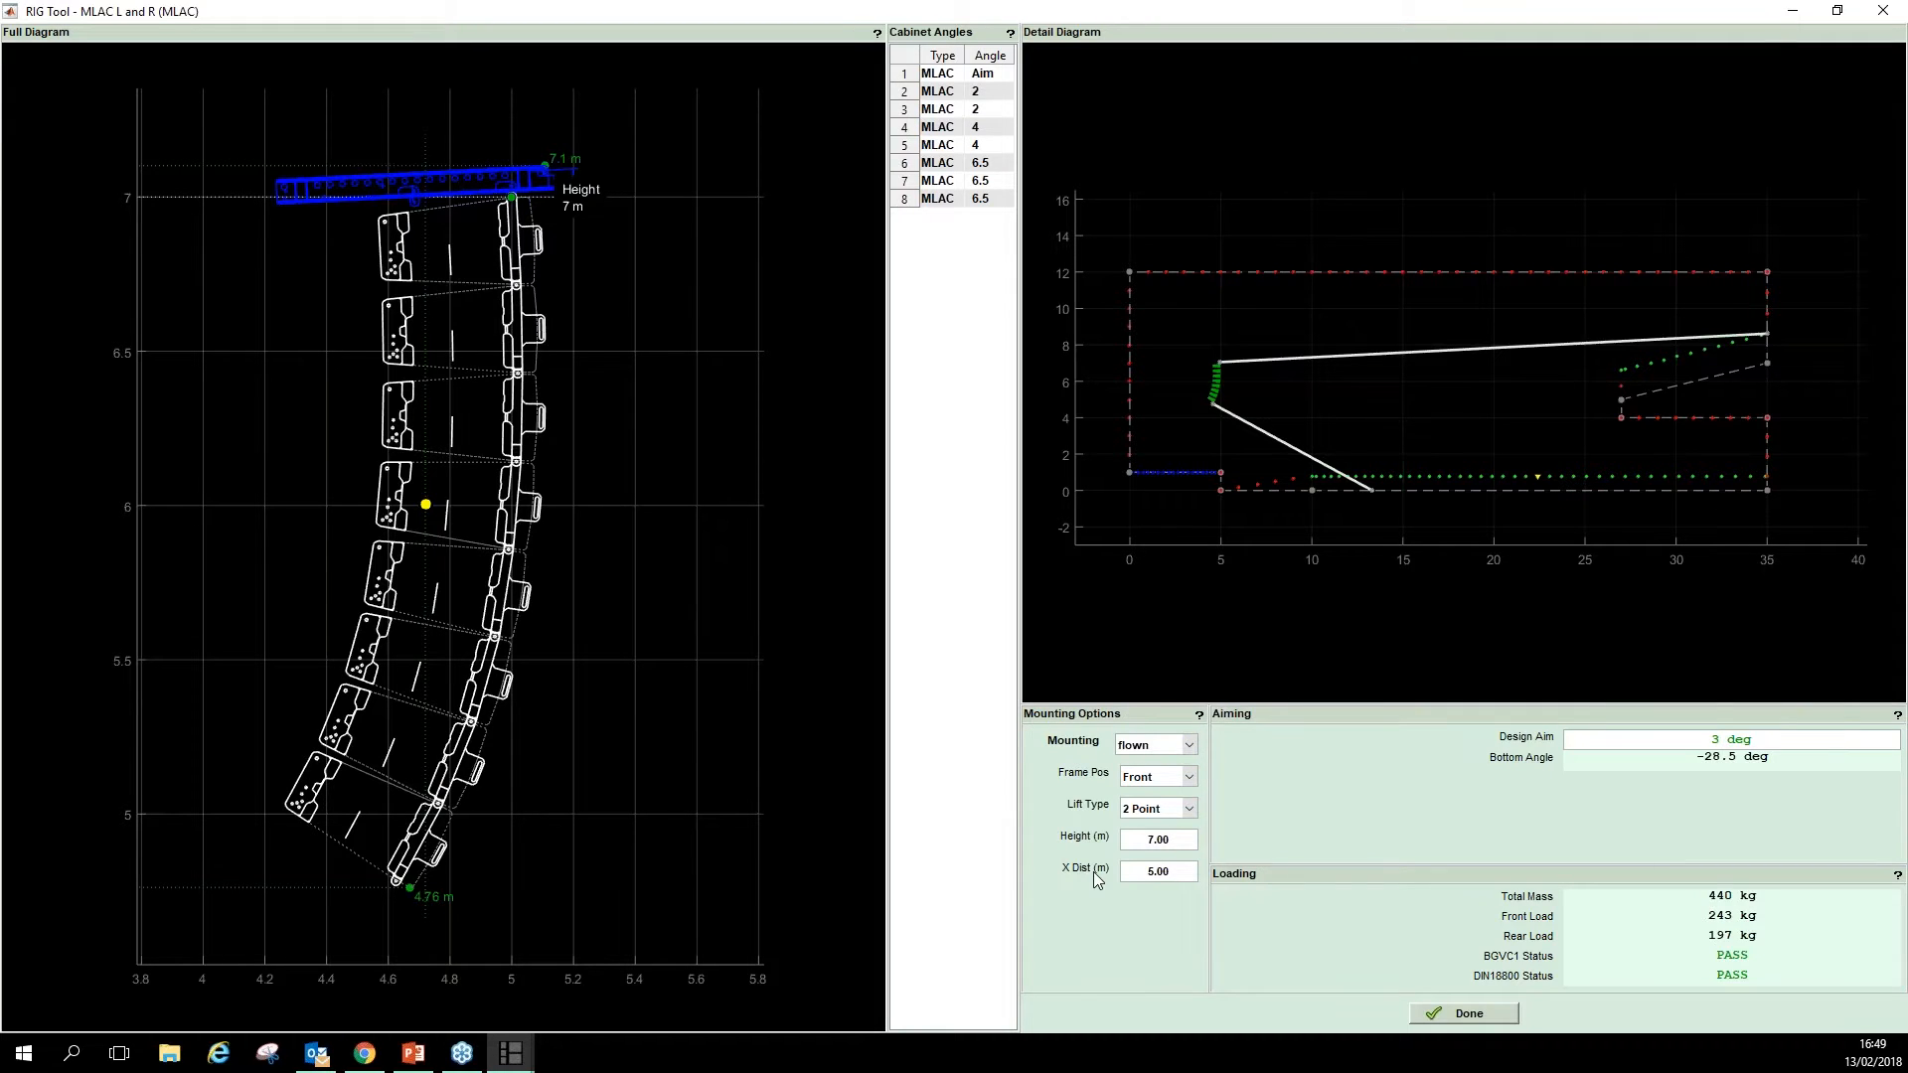
pyautogui.click(1189, 746)
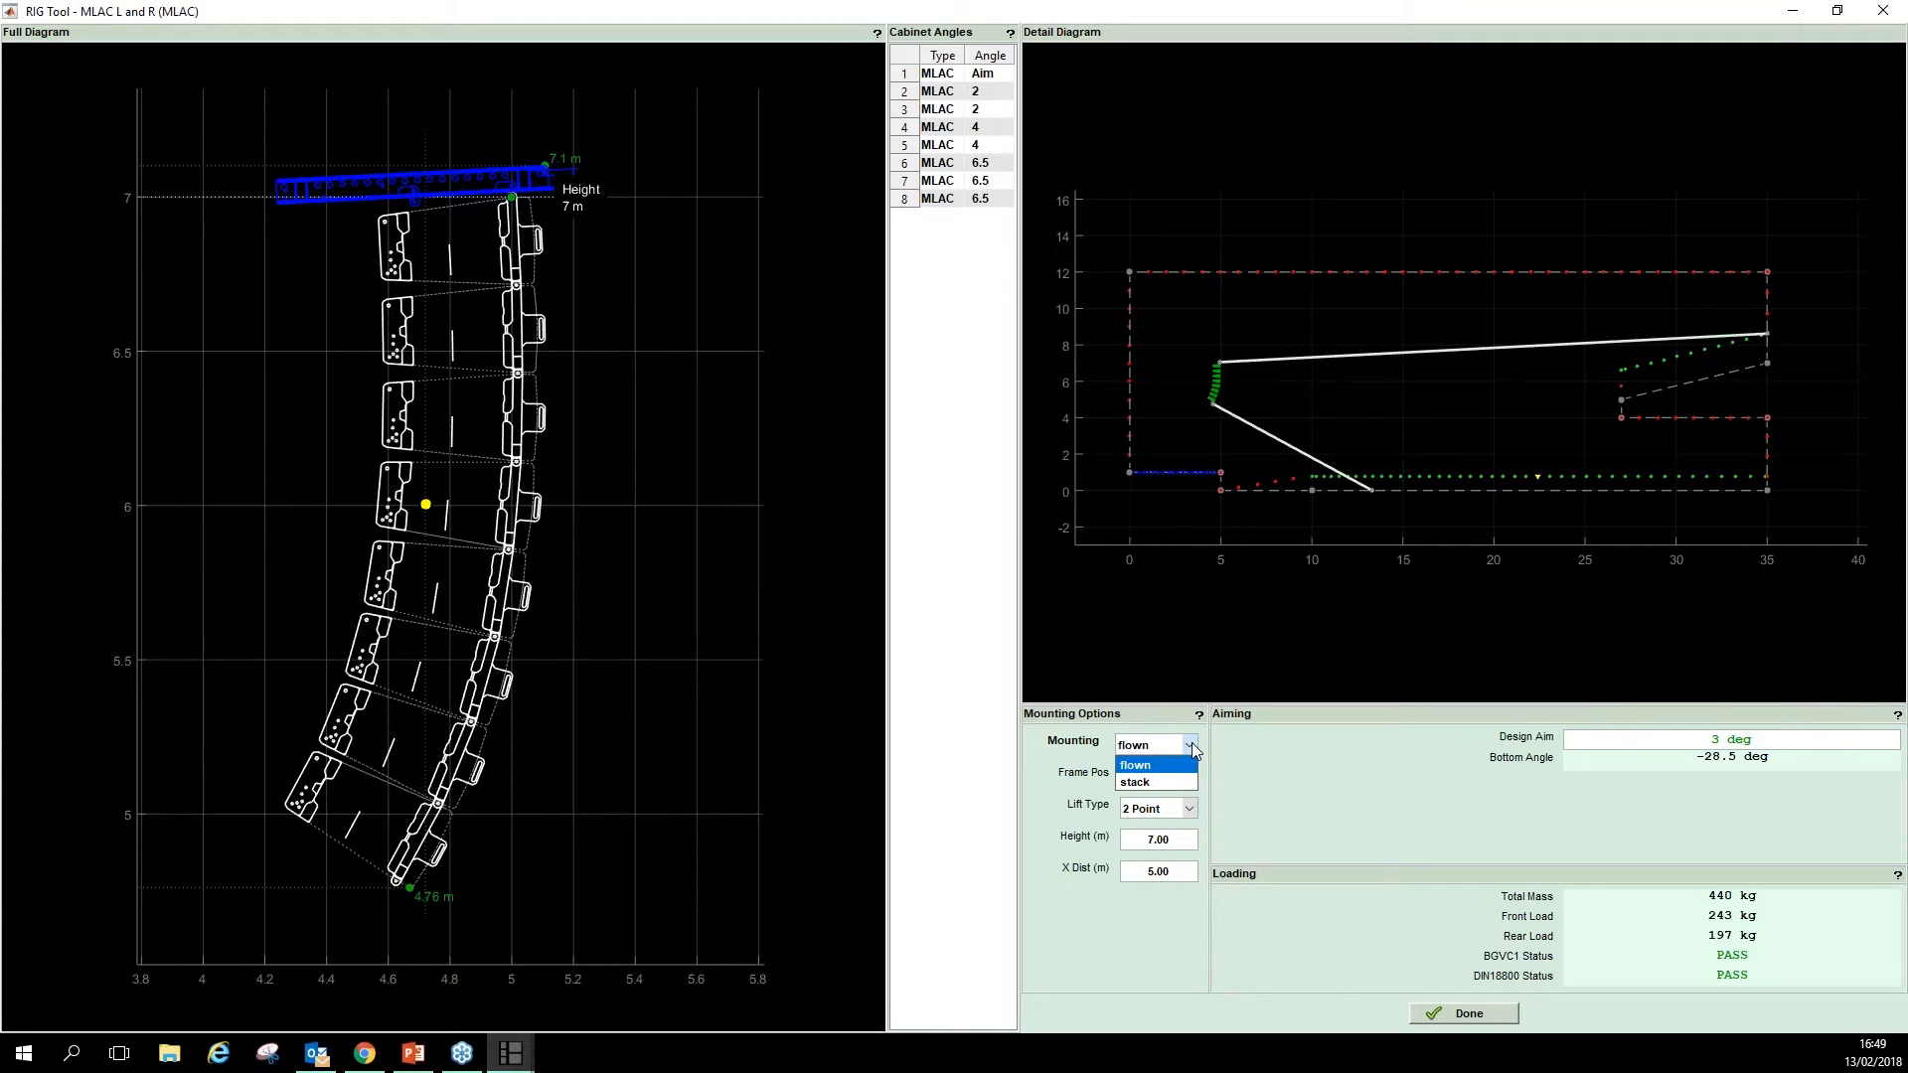
pyautogui.click(1190, 743)
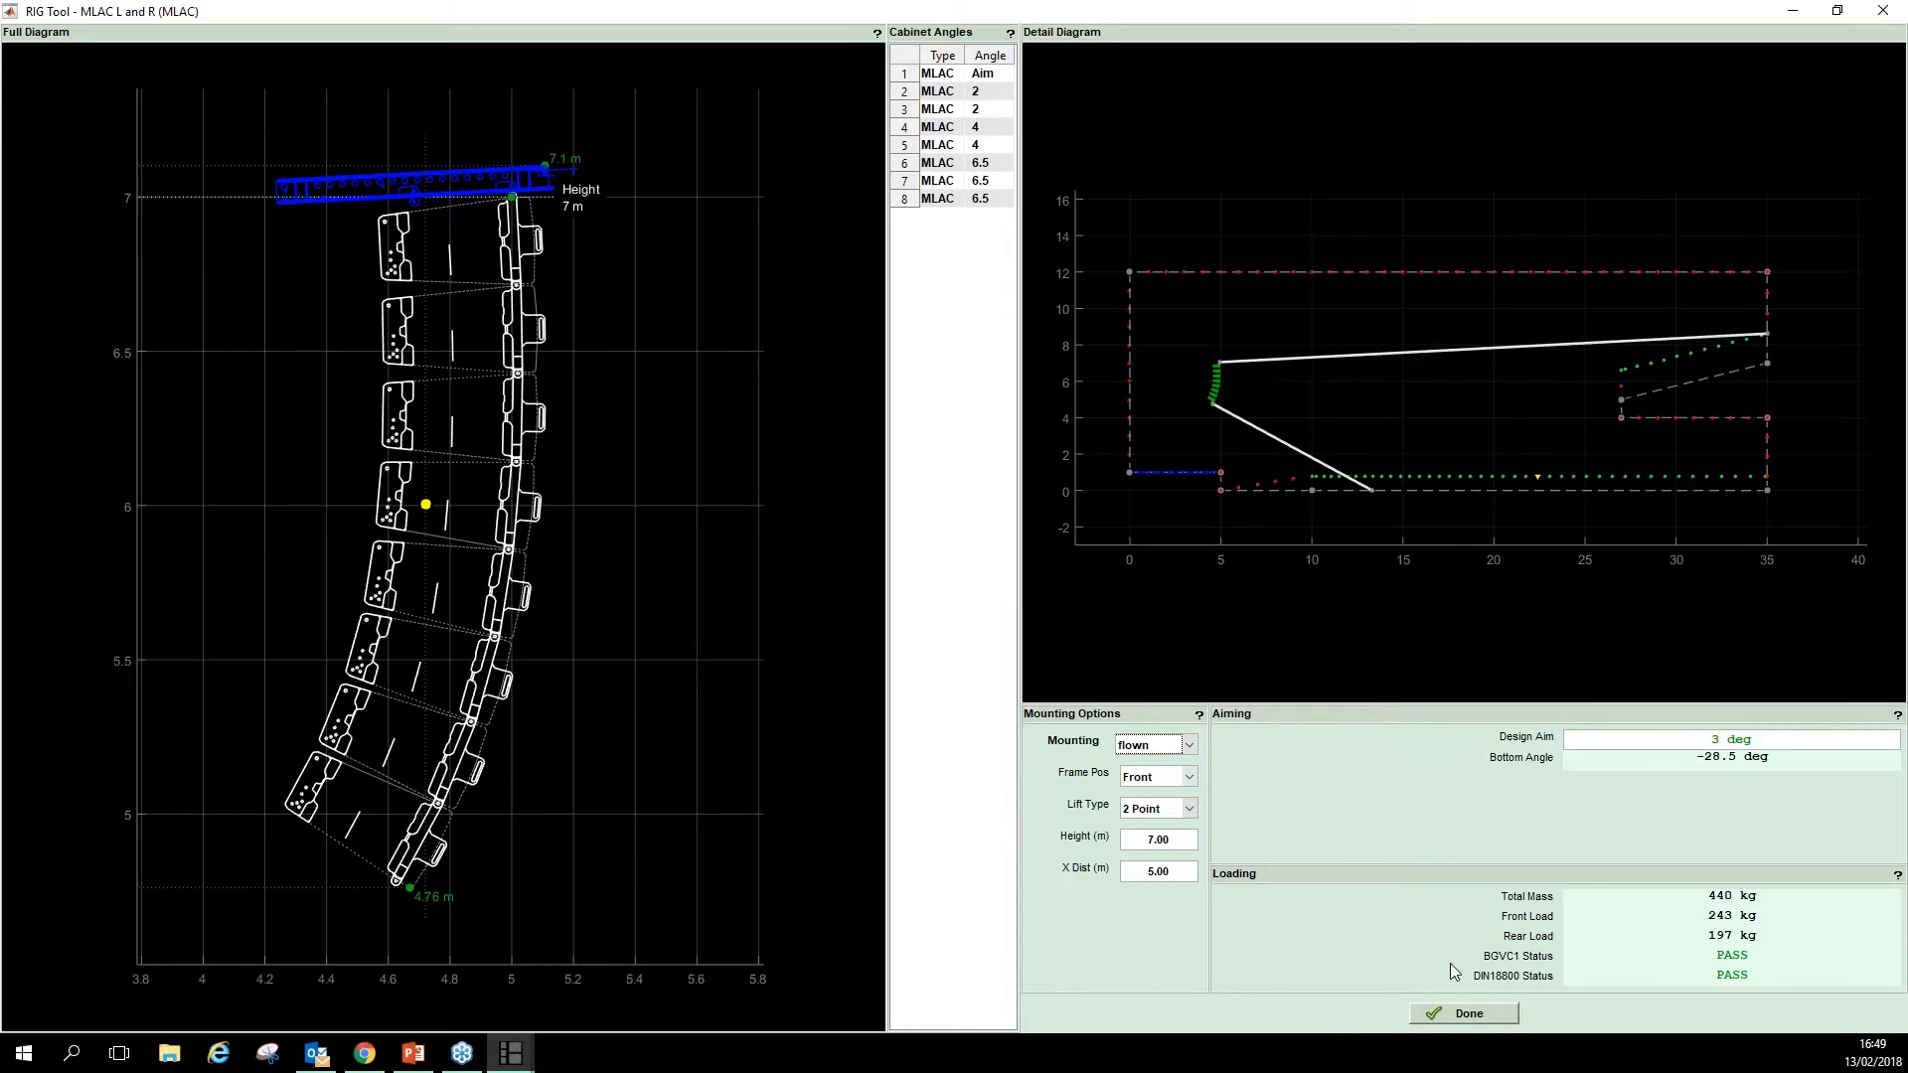
# - Try the Rear frame position on the array and return it to Front
pyautogui.click(1189, 776)
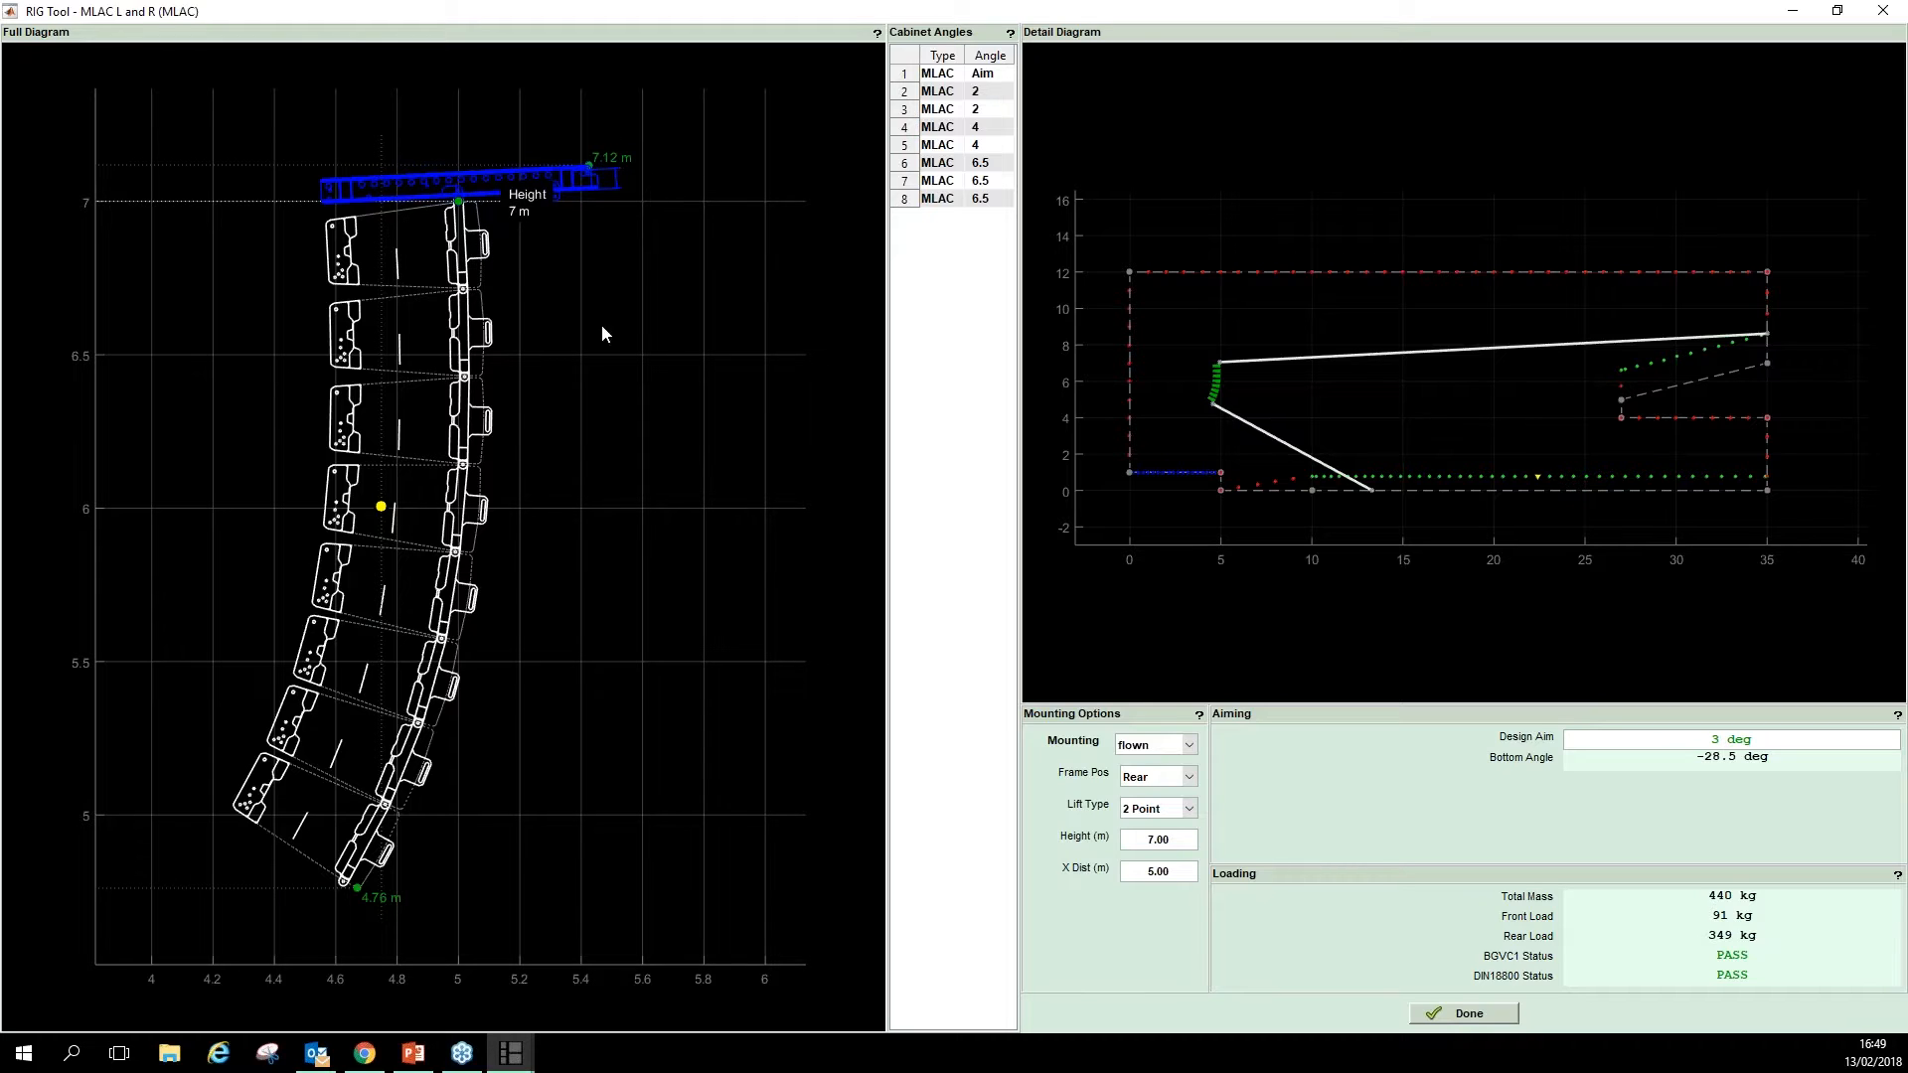
pyautogui.click(1196, 776)
pyautogui.click(1194, 792)
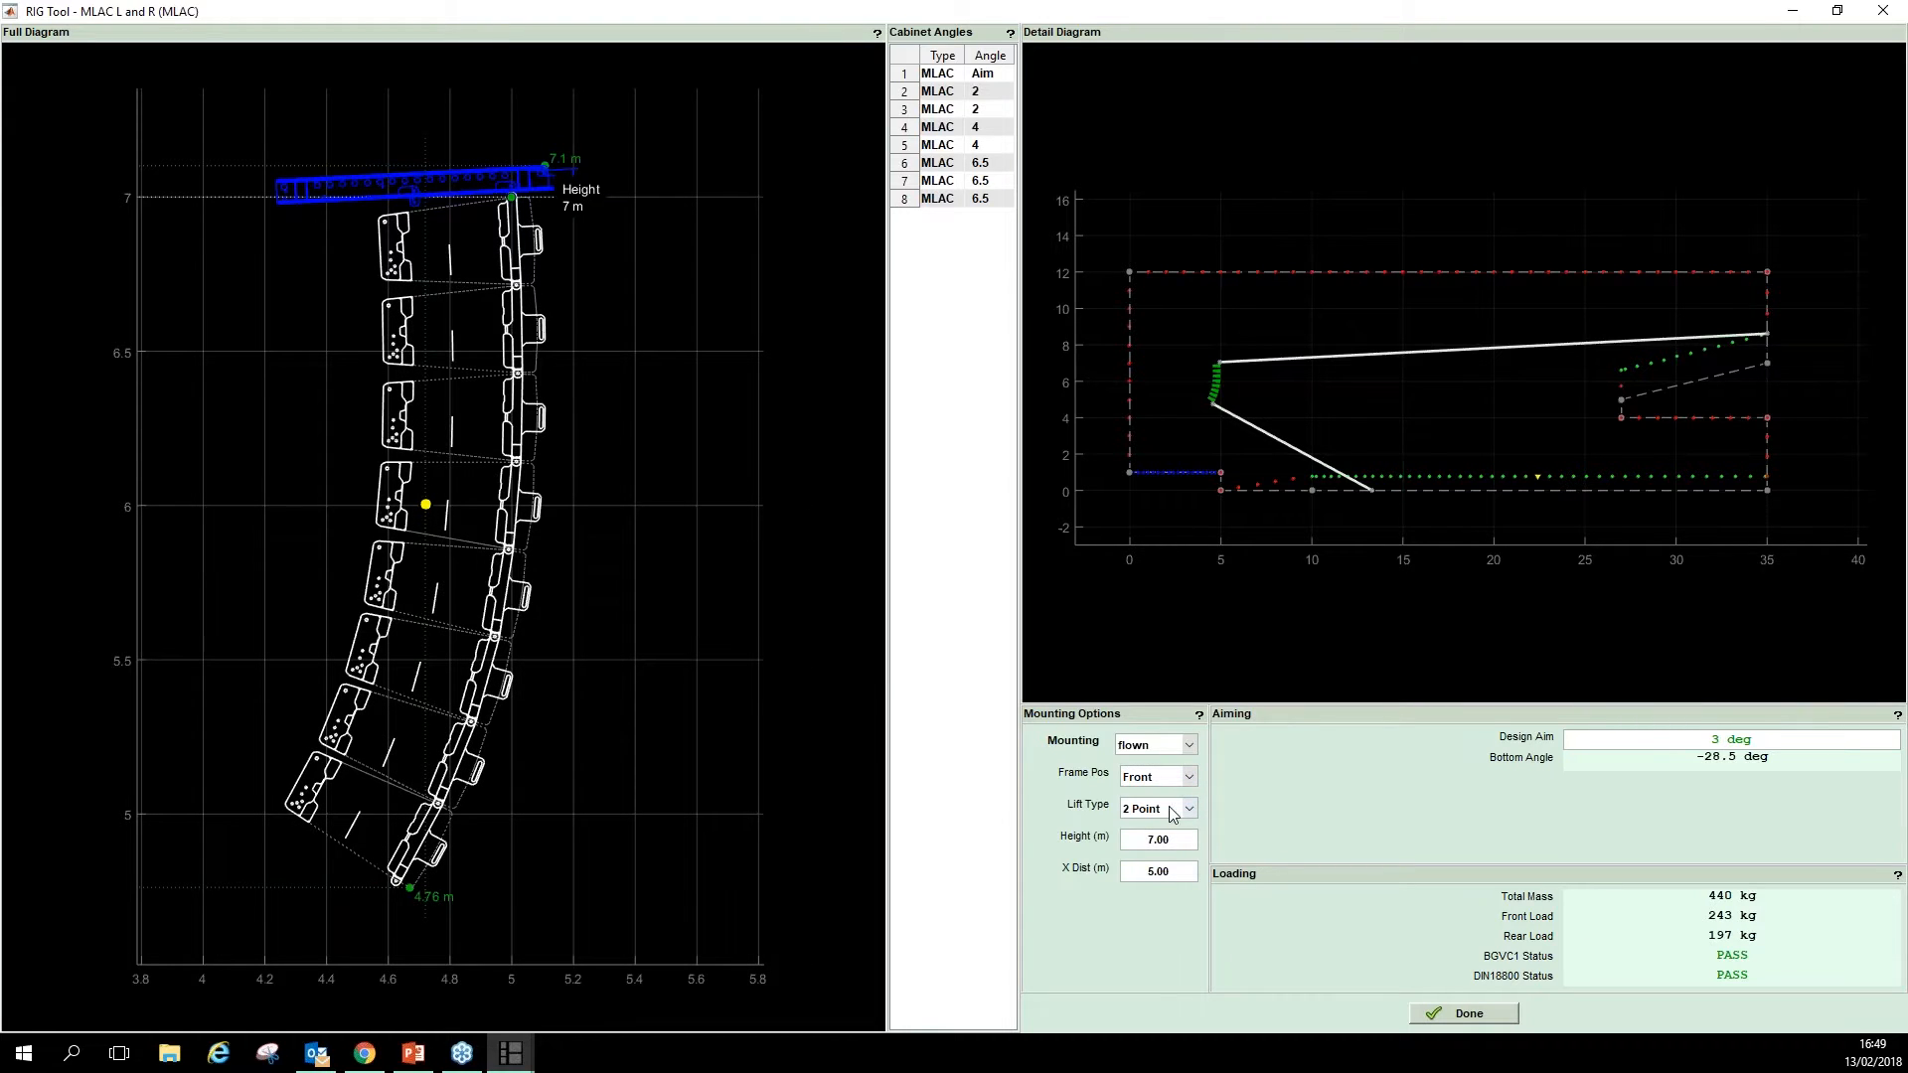
# - Set the lift type to 1 Point and adopt the nearest available aim of 3.8 degrees
pyautogui.click(1188, 810)
pyautogui.click(1188, 831)
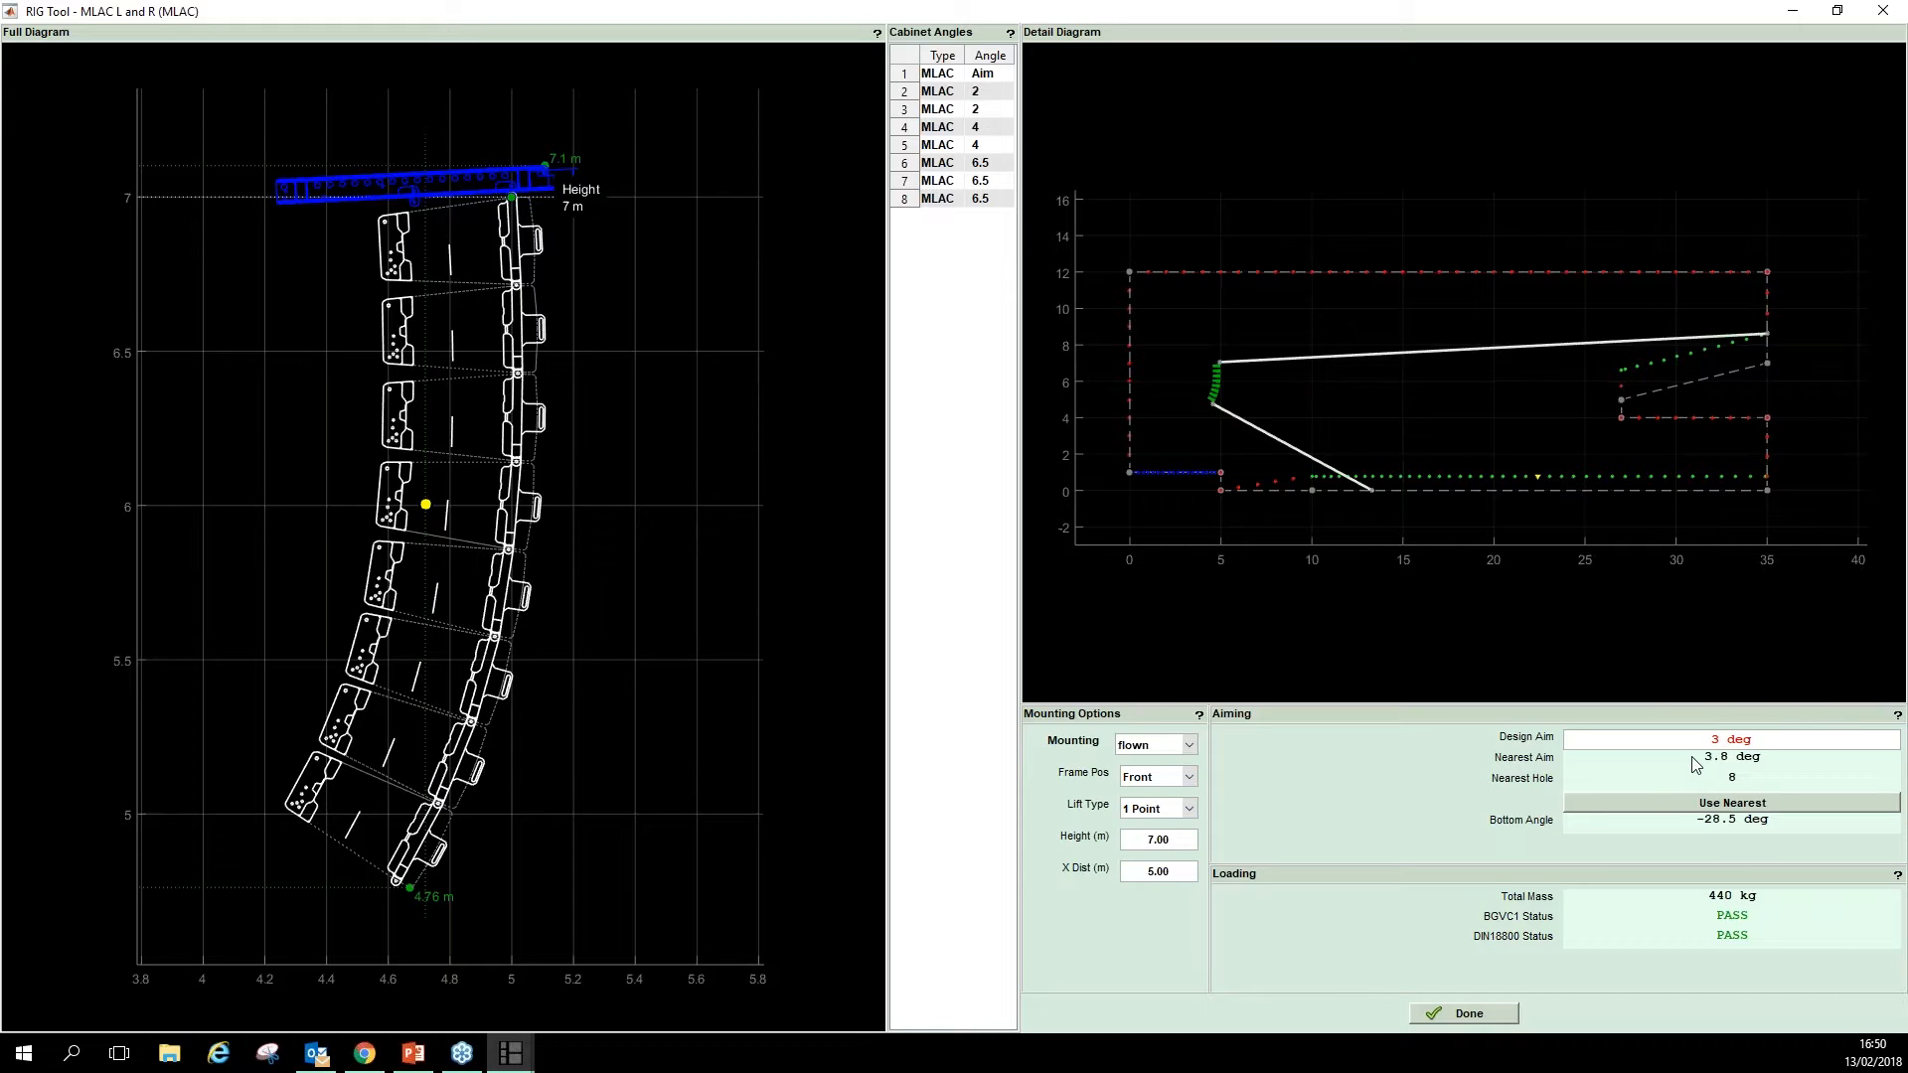
pyautogui.click(1748, 807)
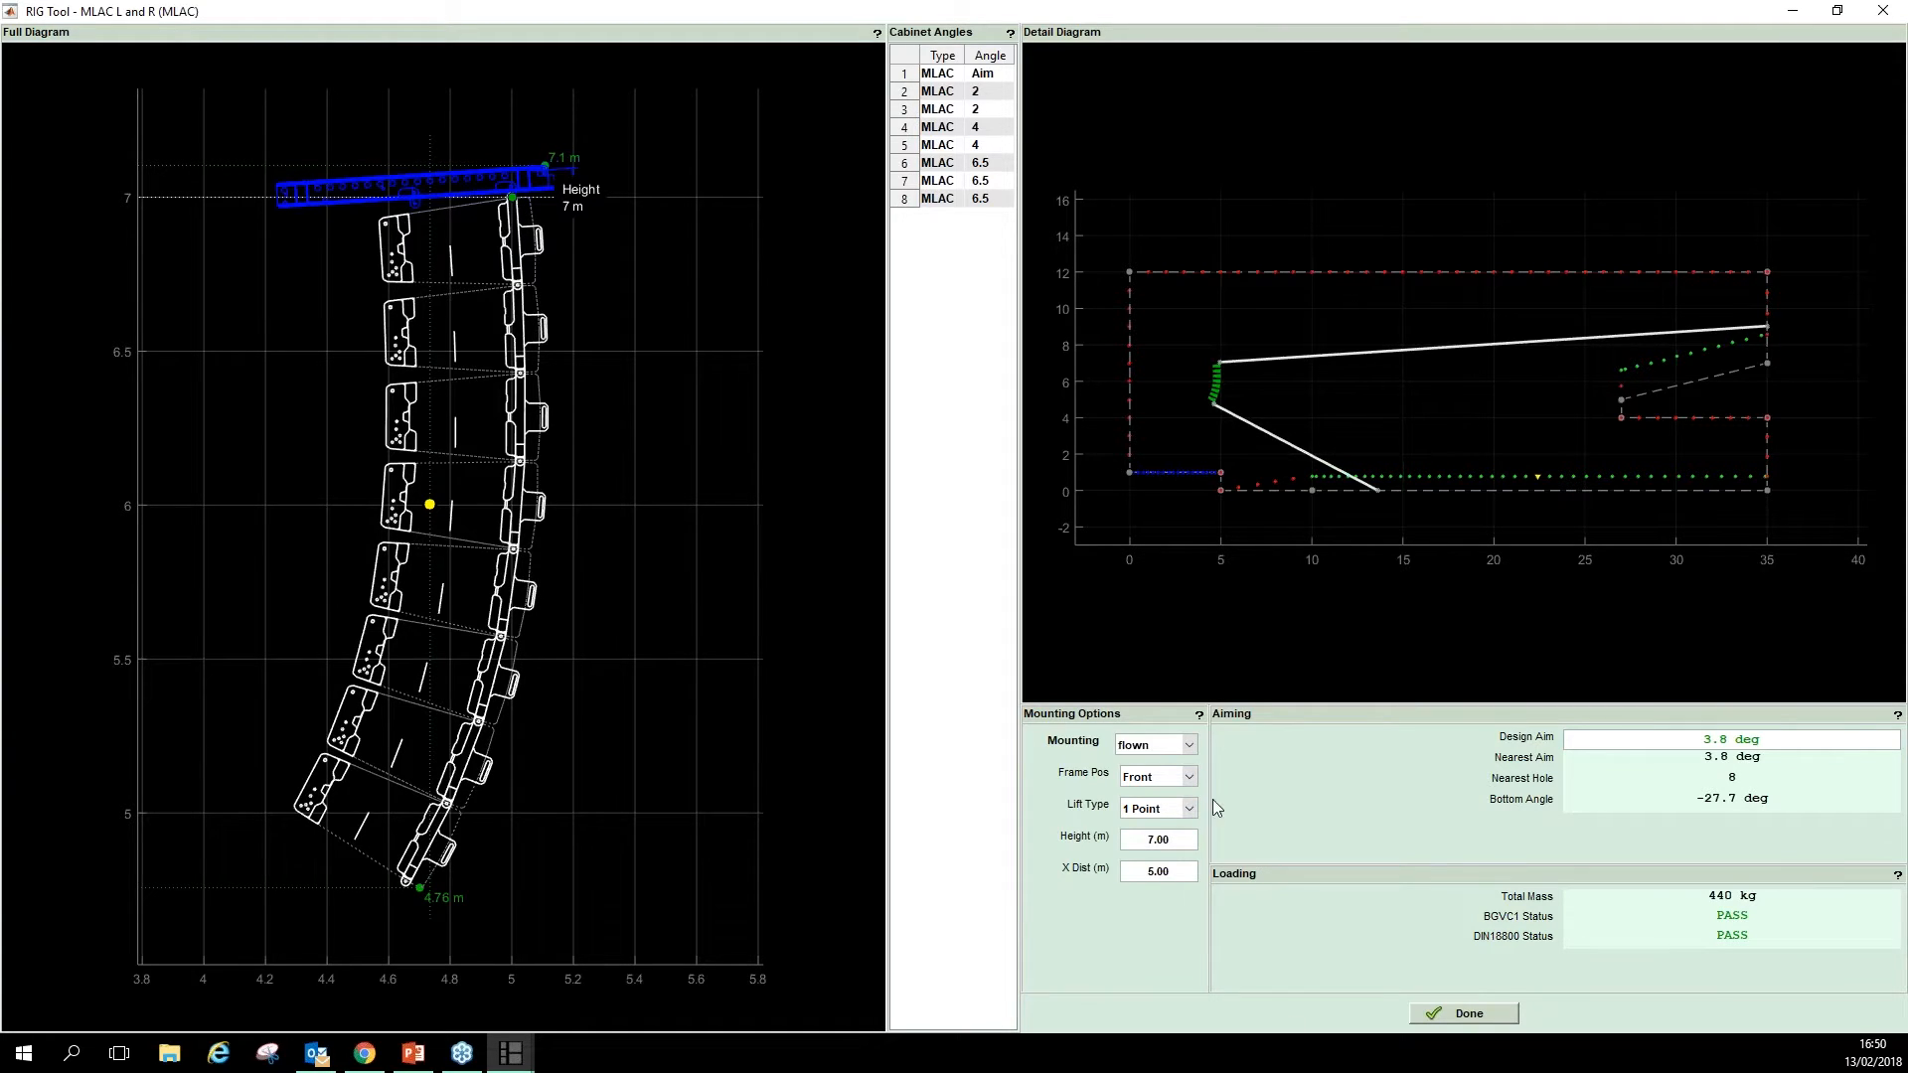
# - Switch the array's lift type back to 2 Point
pyautogui.click(1189, 808)
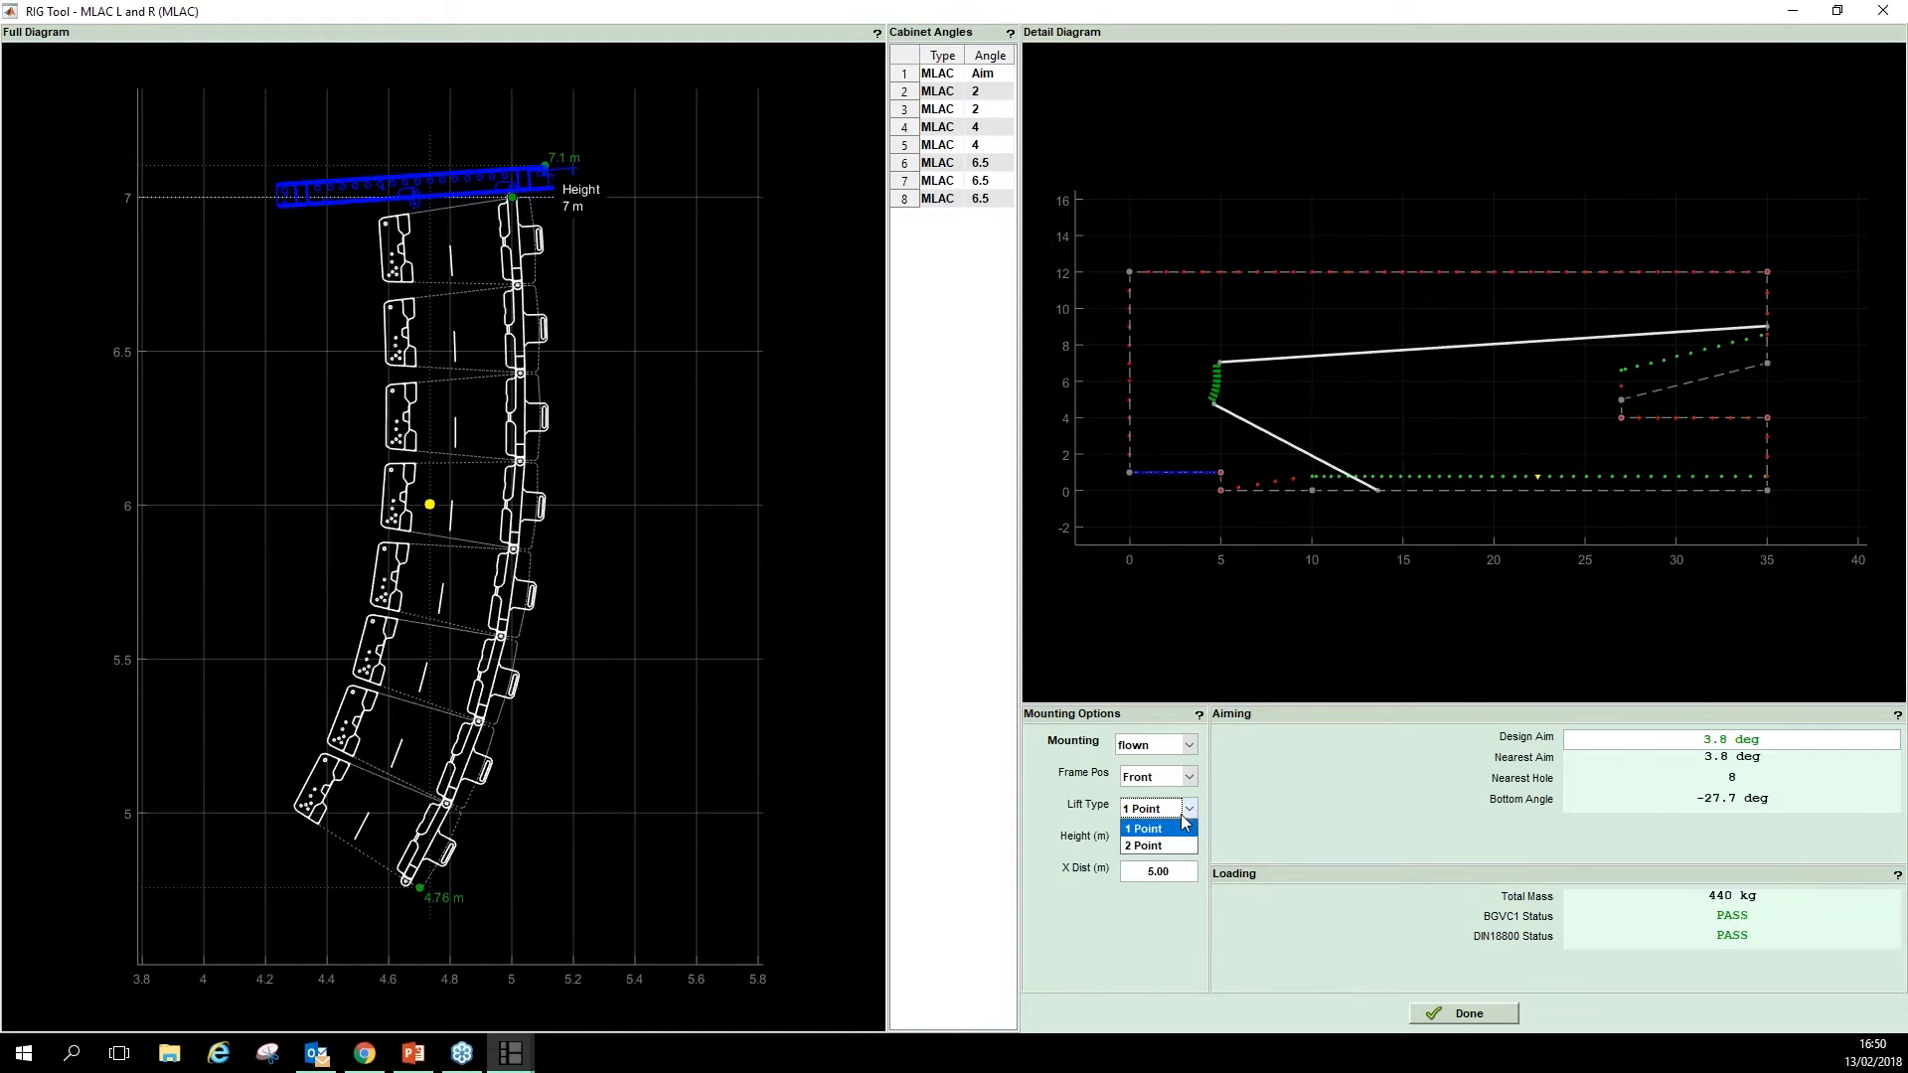
pyautogui.click(1183, 846)
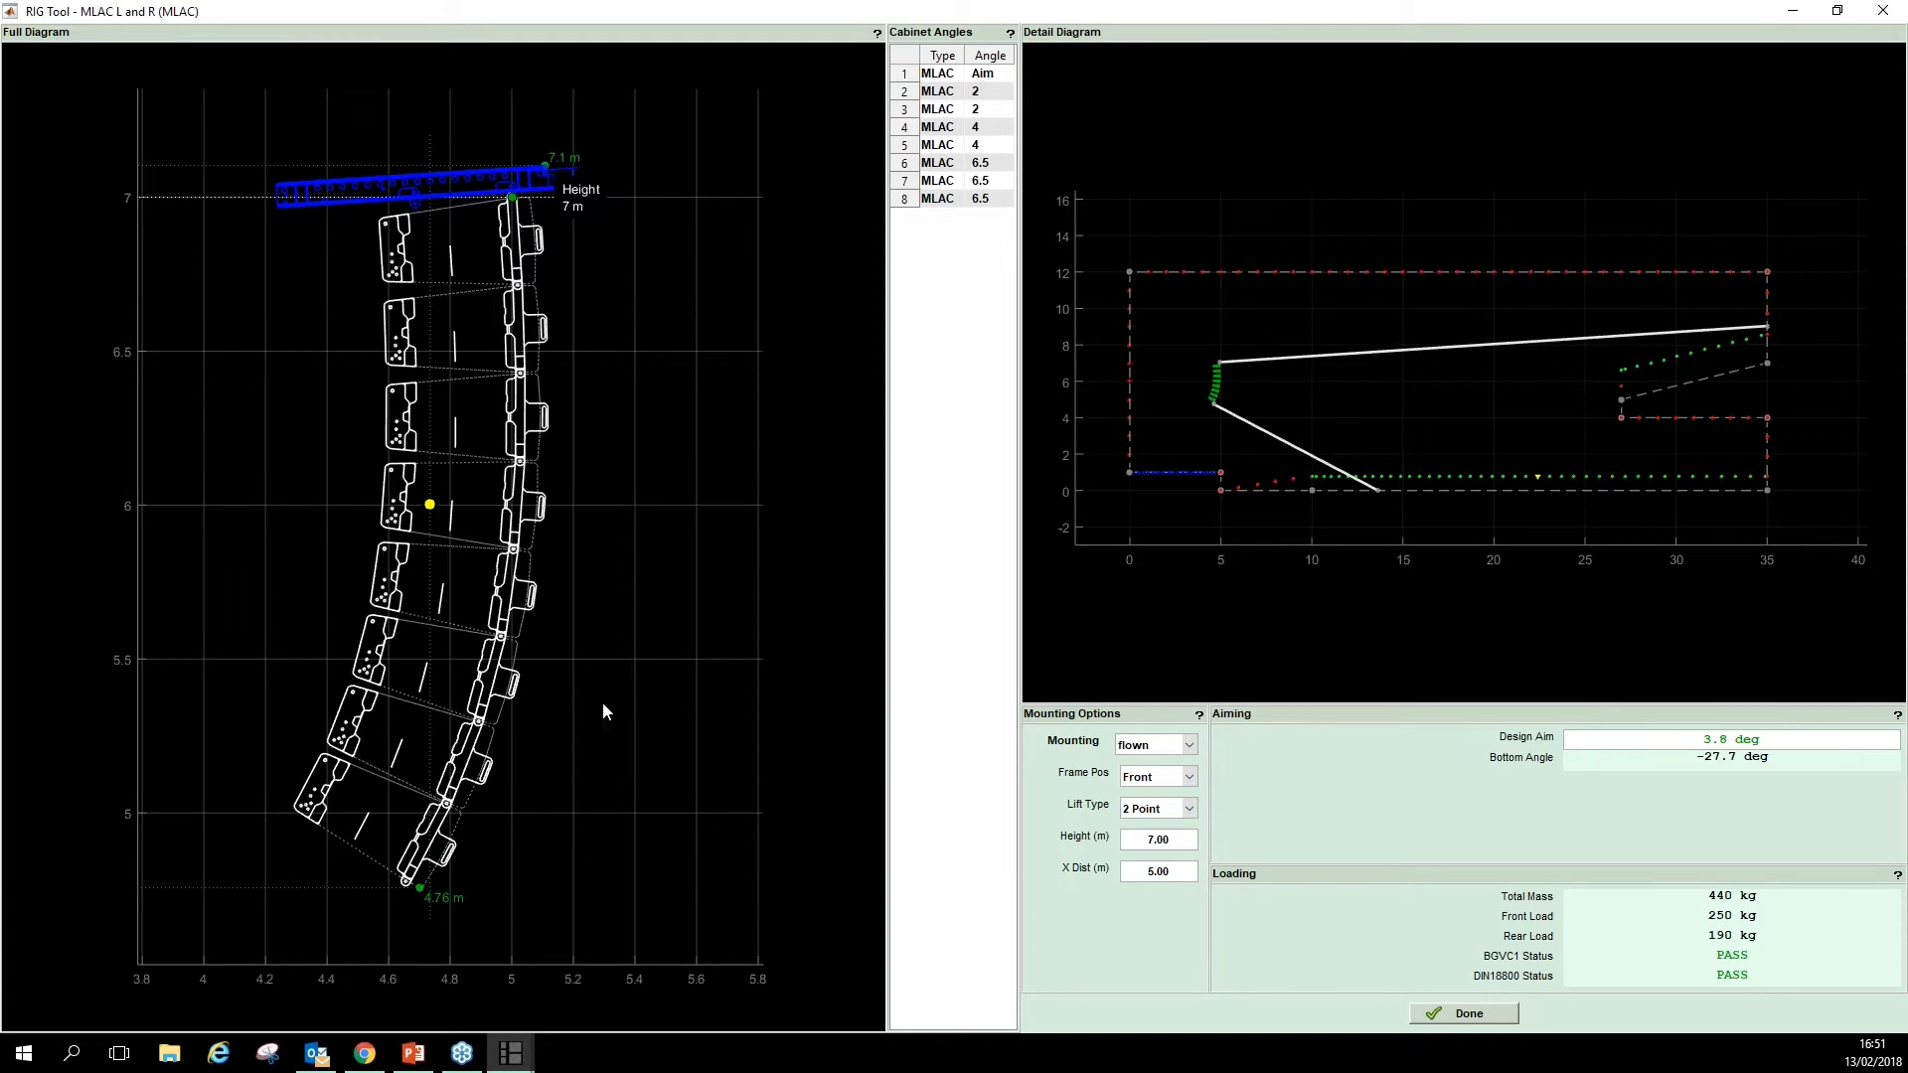
# - Accept the rigging setup and open the EQ tool full screen
pyautogui.click(1468, 1014)
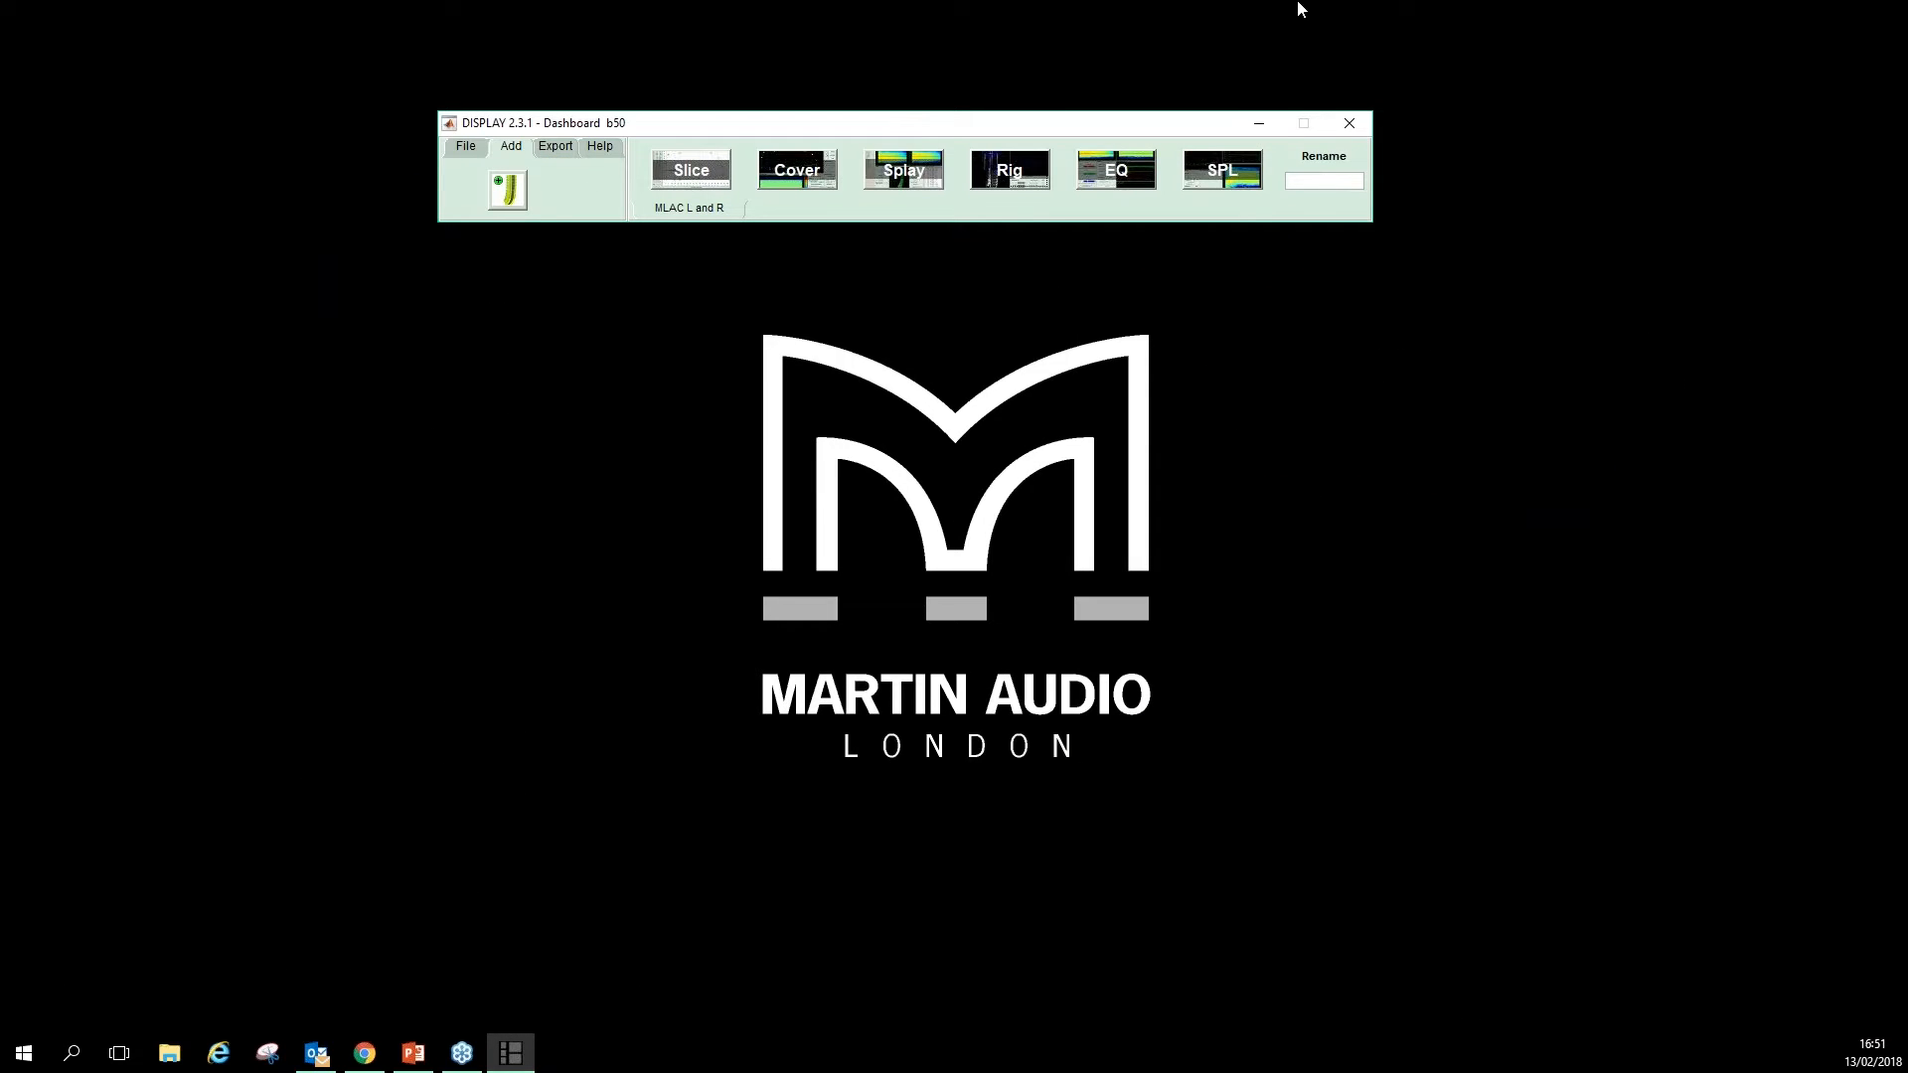
pyautogui.click(1131, 178)
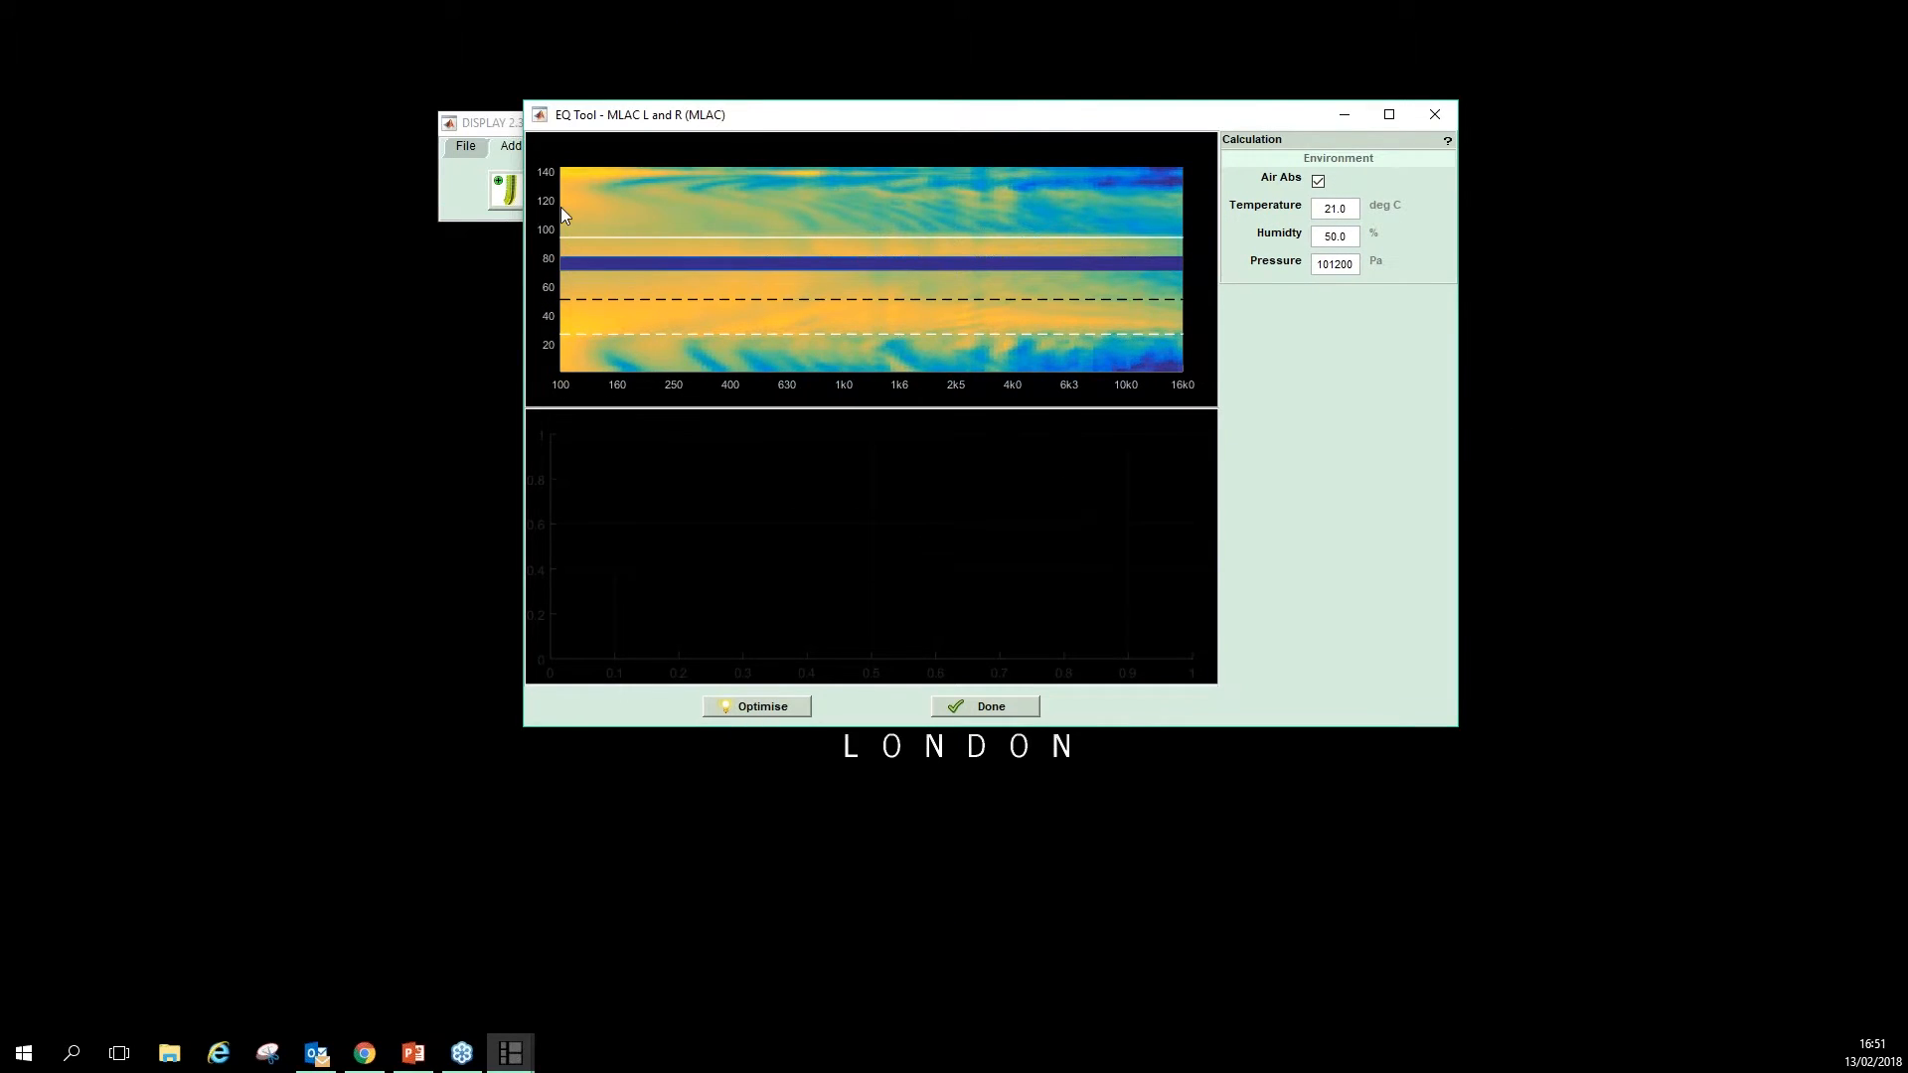
pyautogui.click(1389, 115)
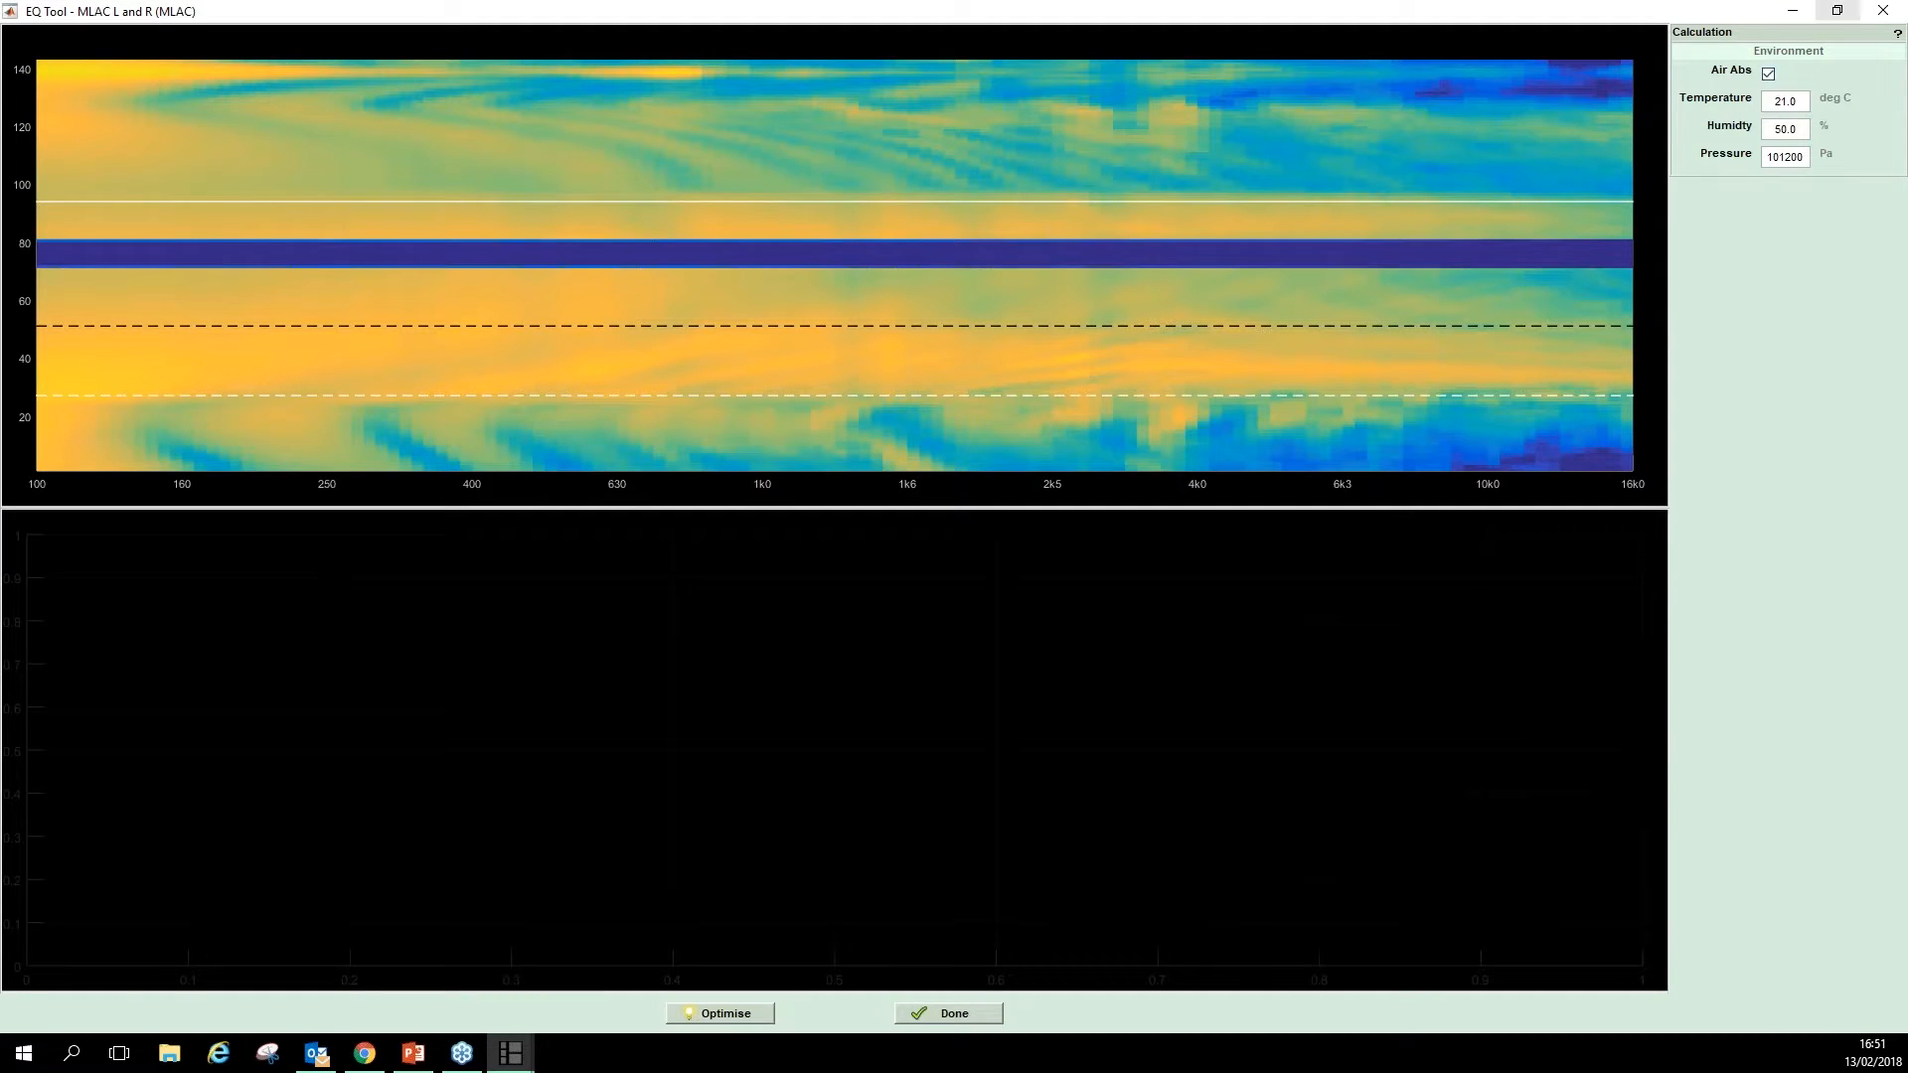
# - Set the EQ calculation's air temperature to 29 deg C
pyautogui.moveTo(1800, 101); pyautogui.dragTo(1730, 99)
pyautogui.write('29')
pyautogui.press('Return')
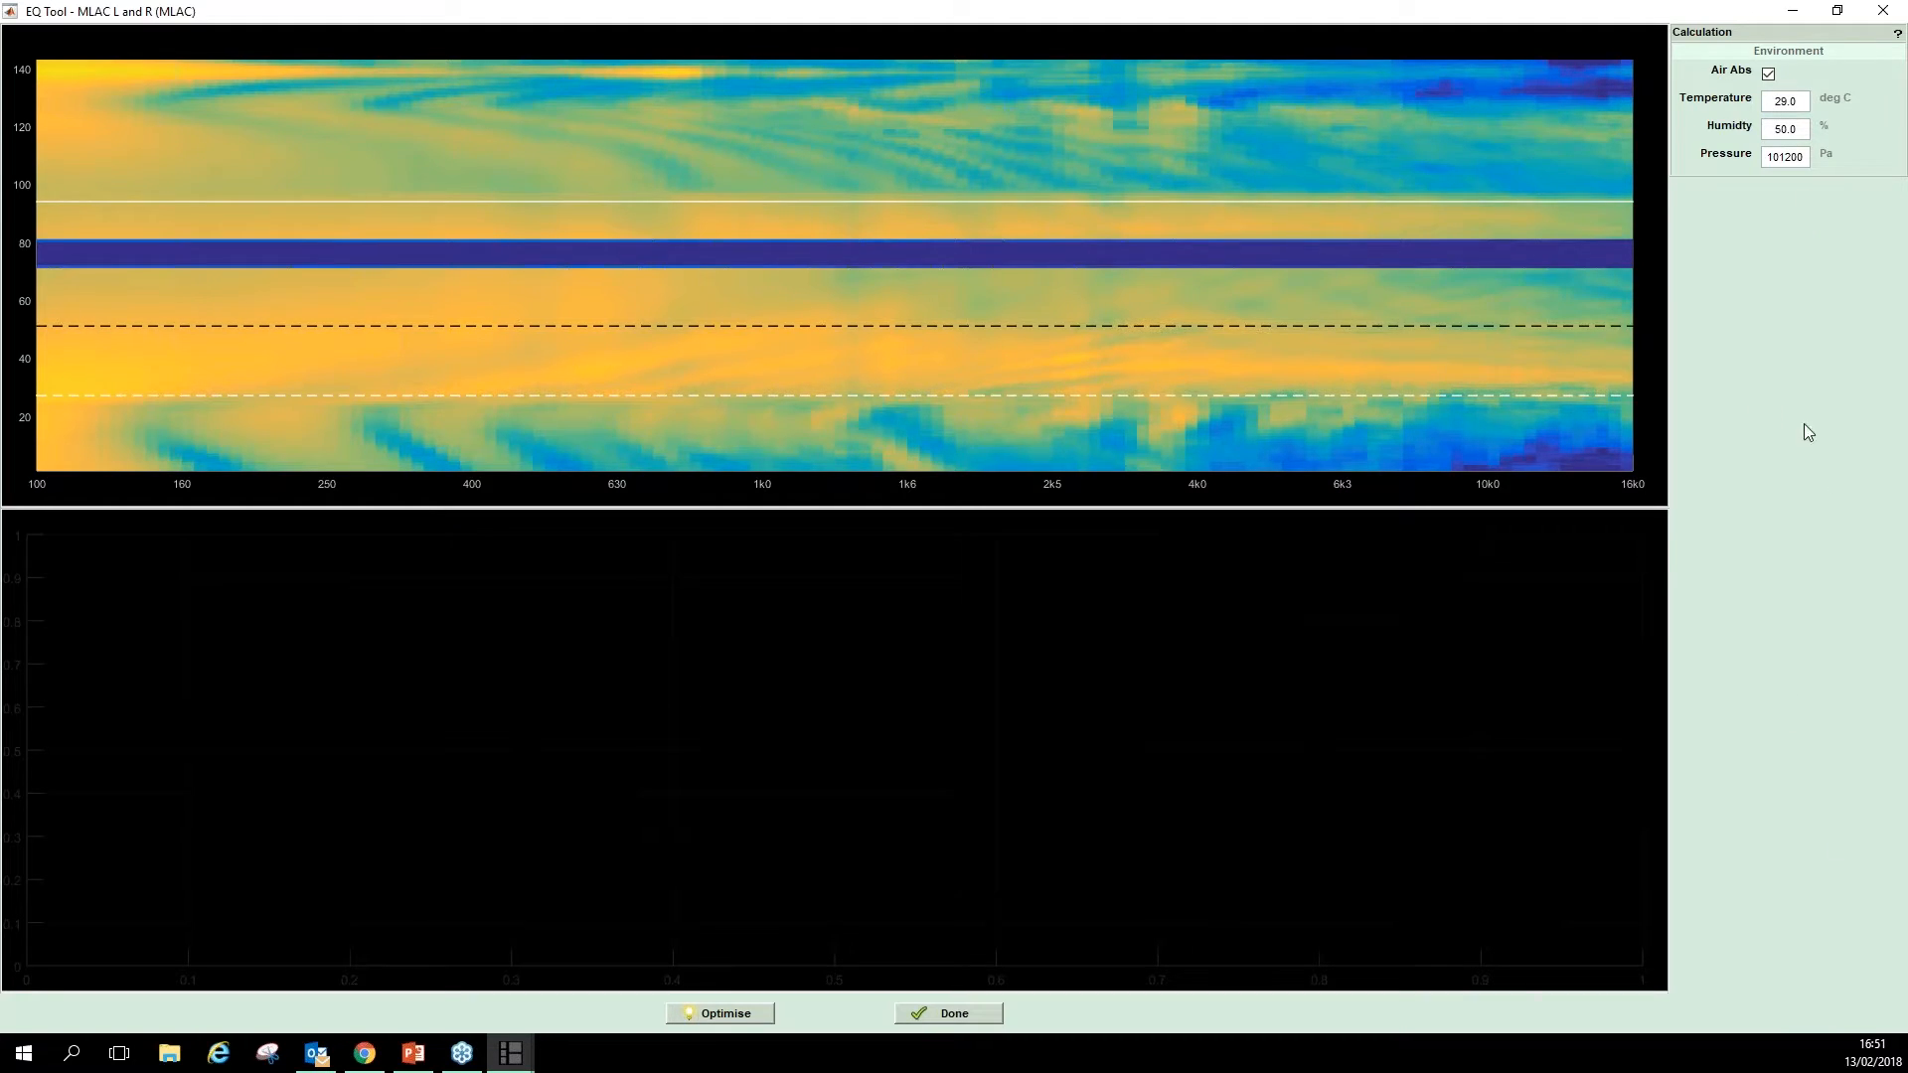
# - Optimise the array's EQ with air absorption enabled, and accept the result
pyautogui.click(1768, 73)
pyautogui.click(755, 1014)
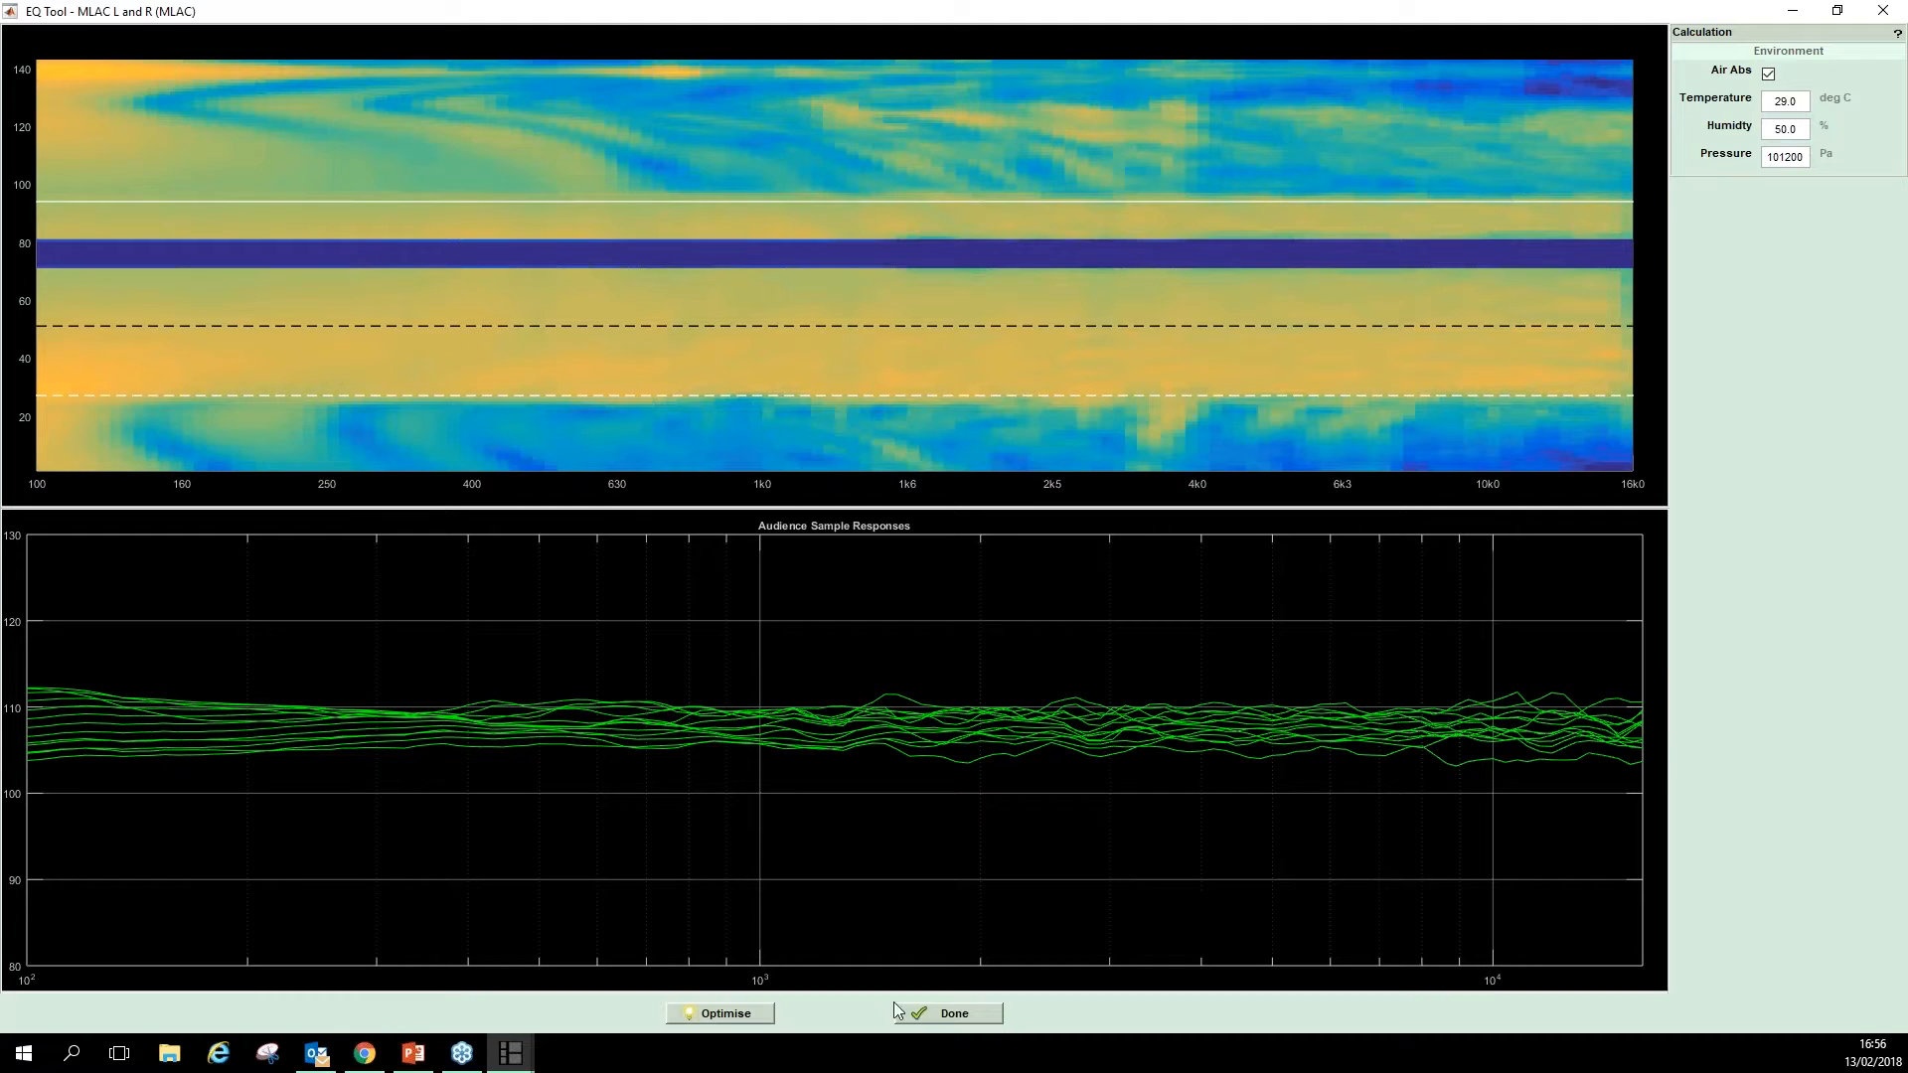
pyautogui.click(970, 1011)
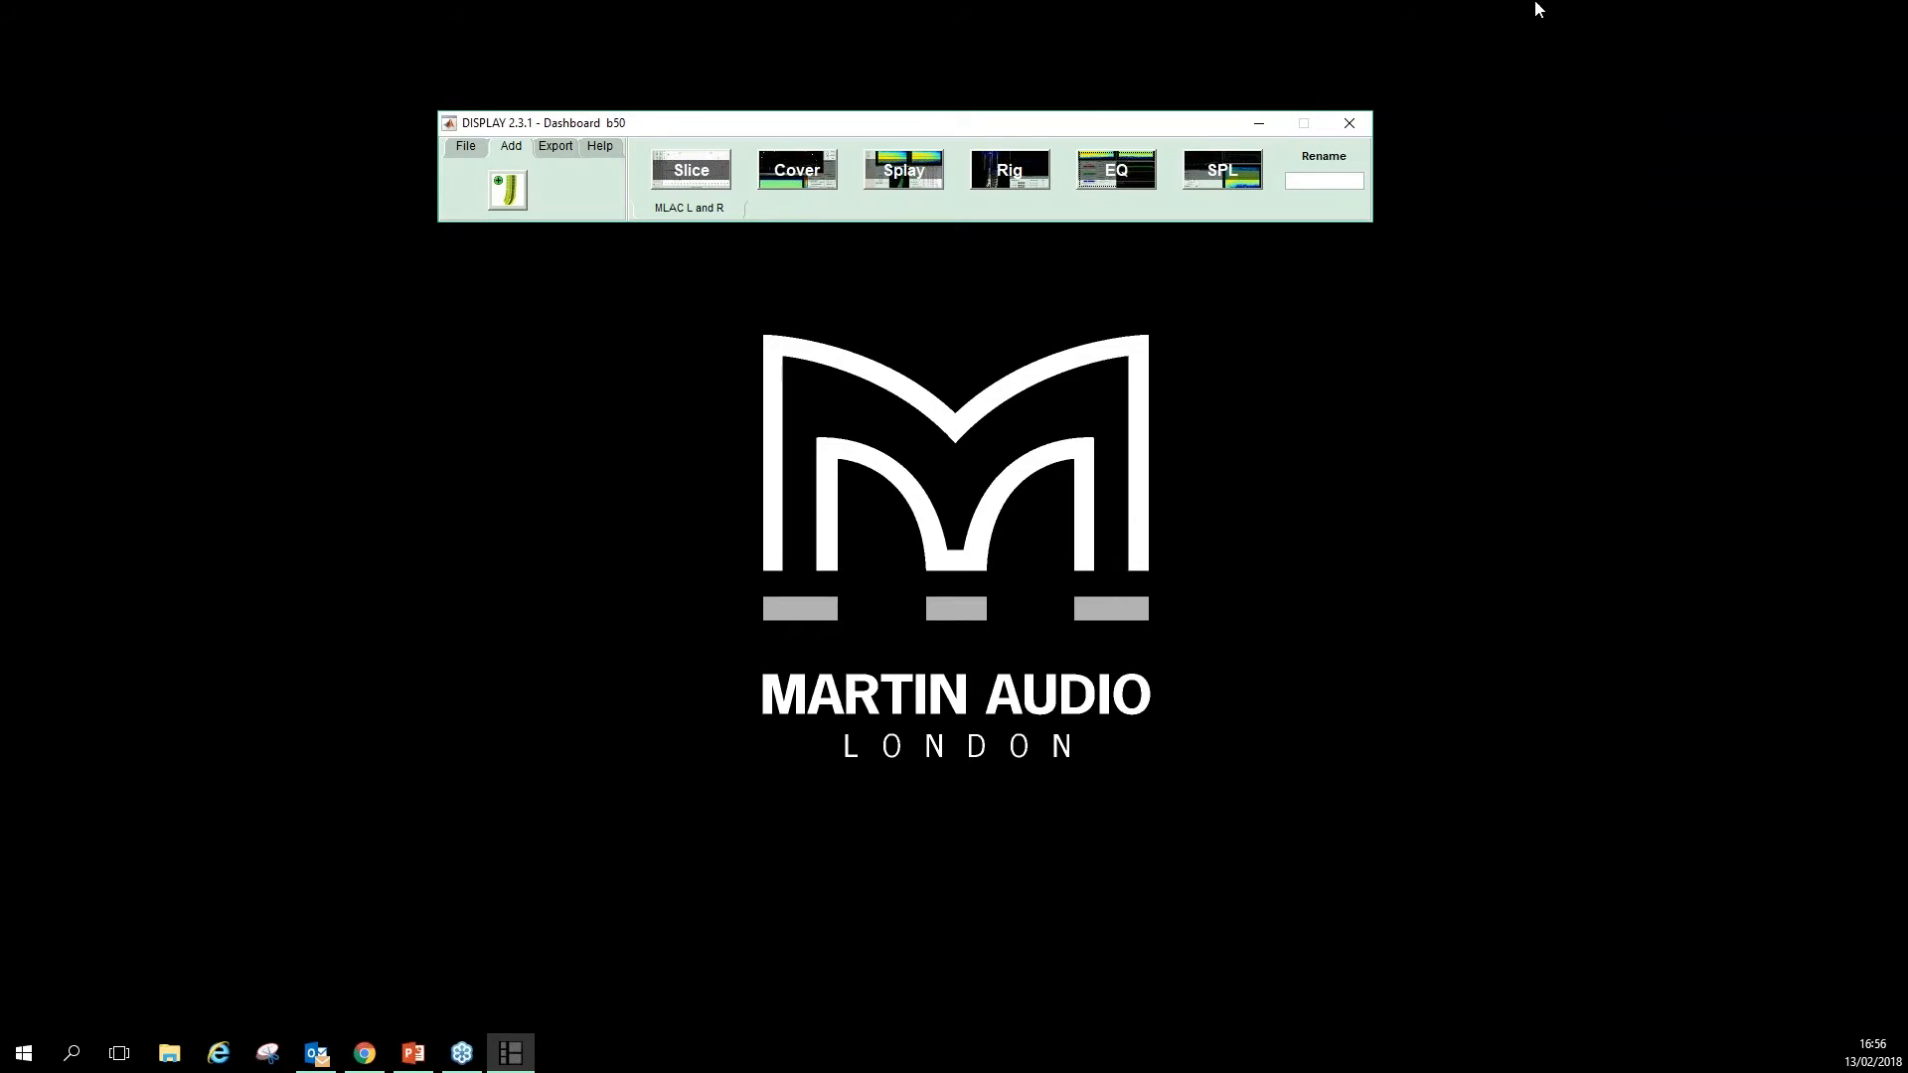
# - Open the SPL view for the MLAC L and R array full screen
pyautogui.click(1208, 182)
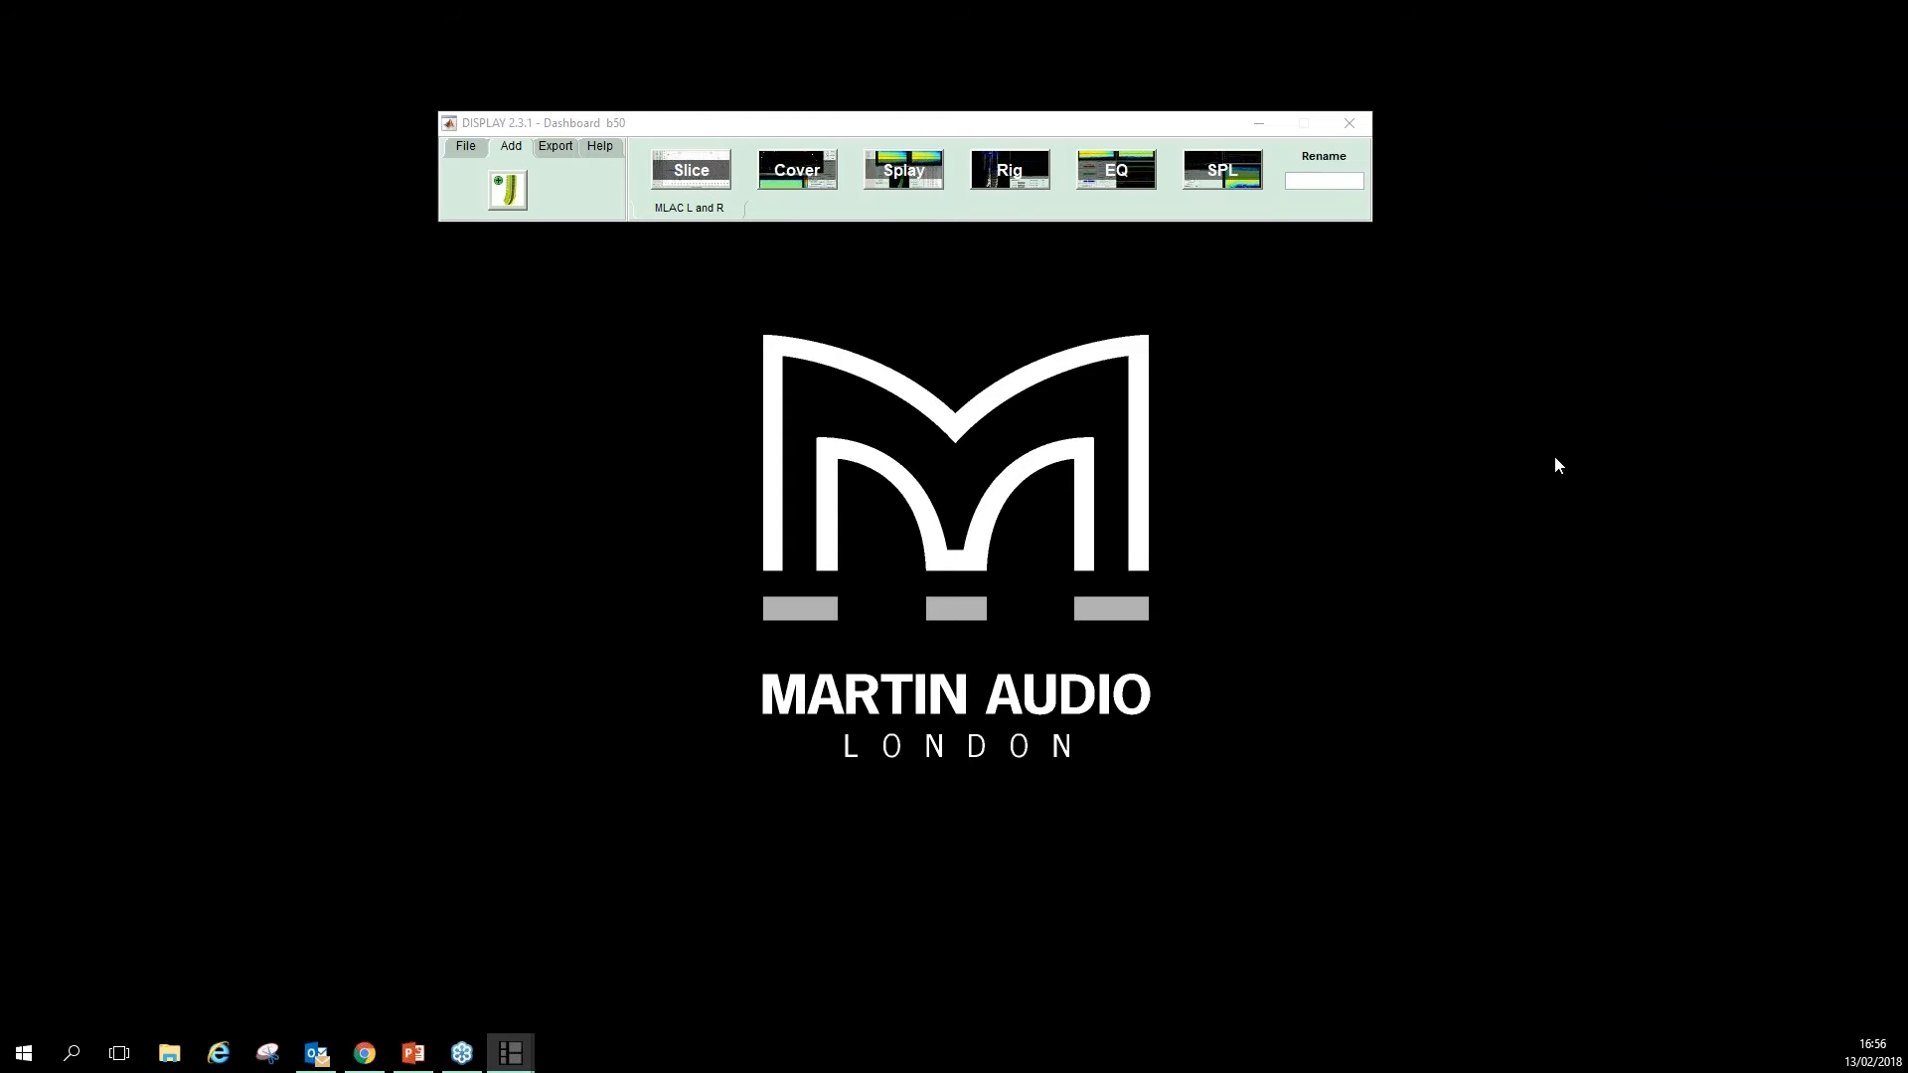
pyautogui.moveTo(1159, 110); pyautogui.dragTo(811, 211)
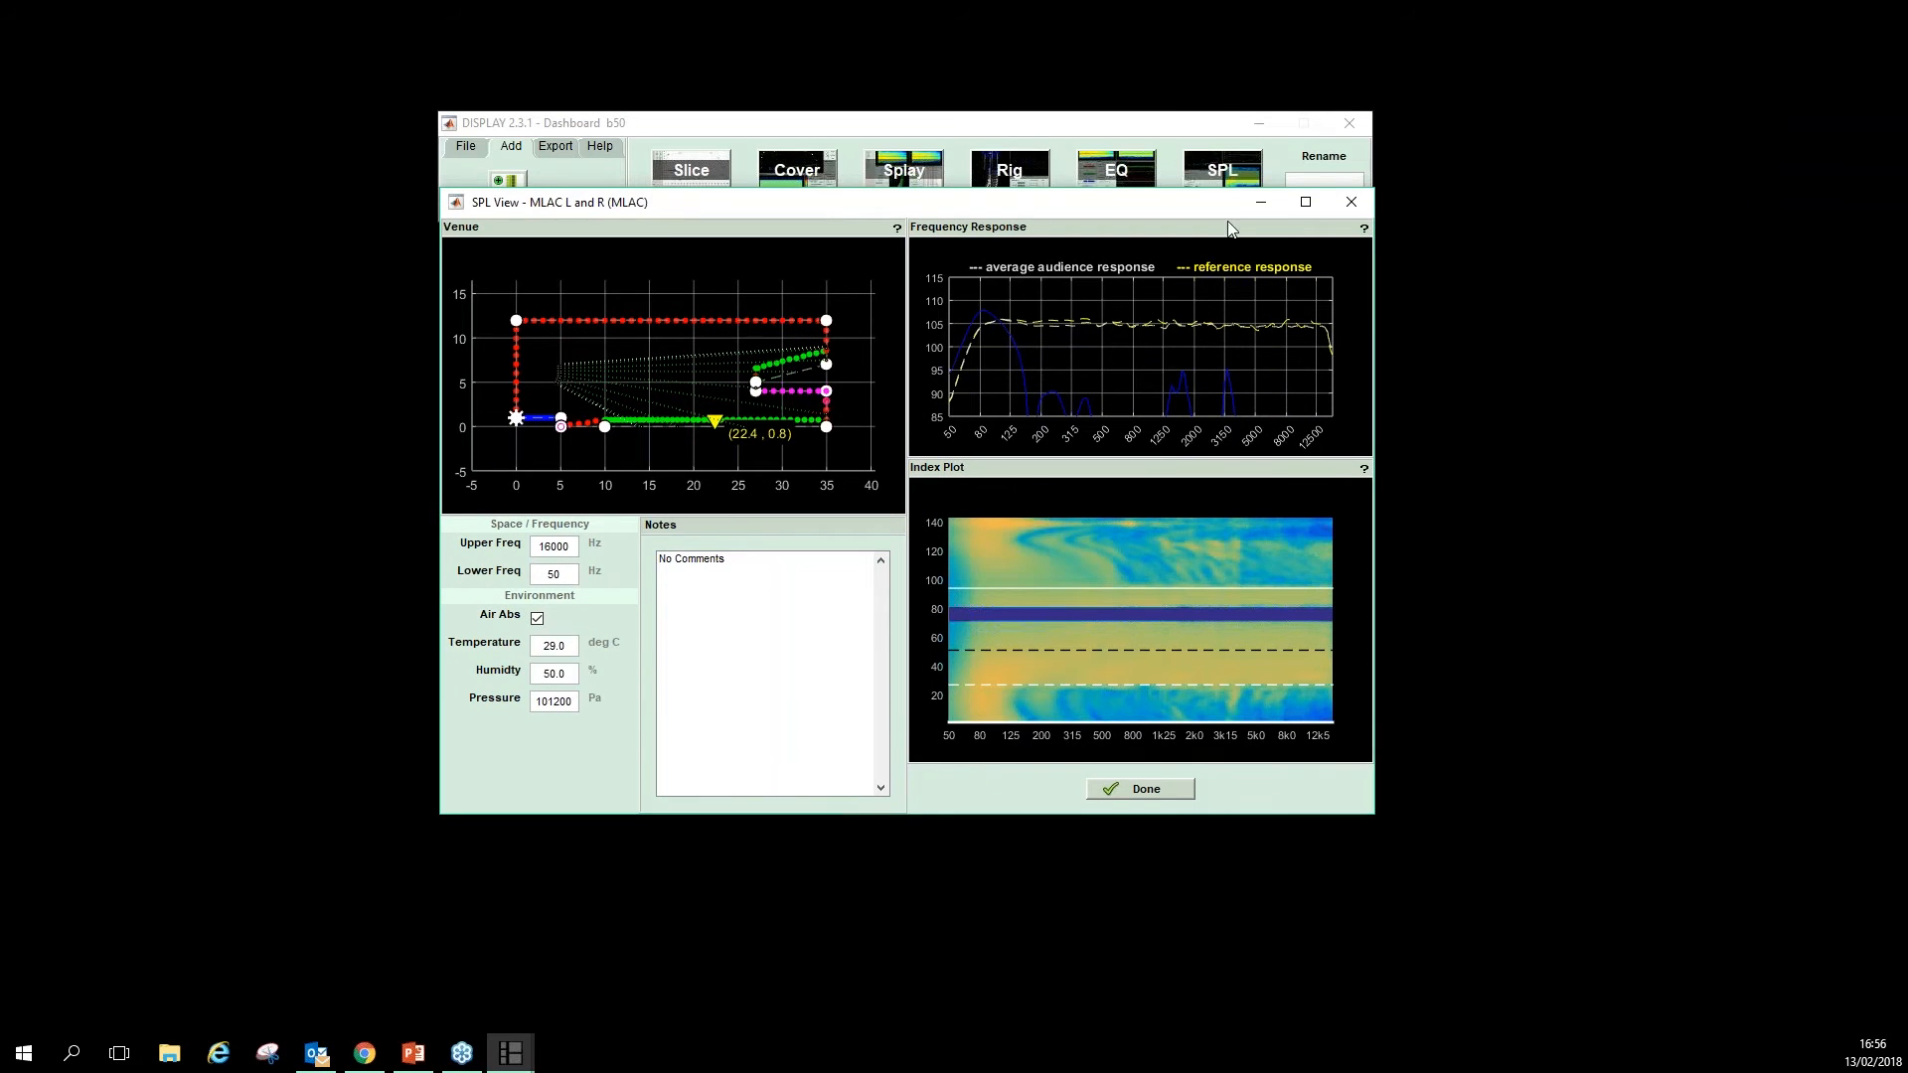
pyautogui.click(1321, 207)
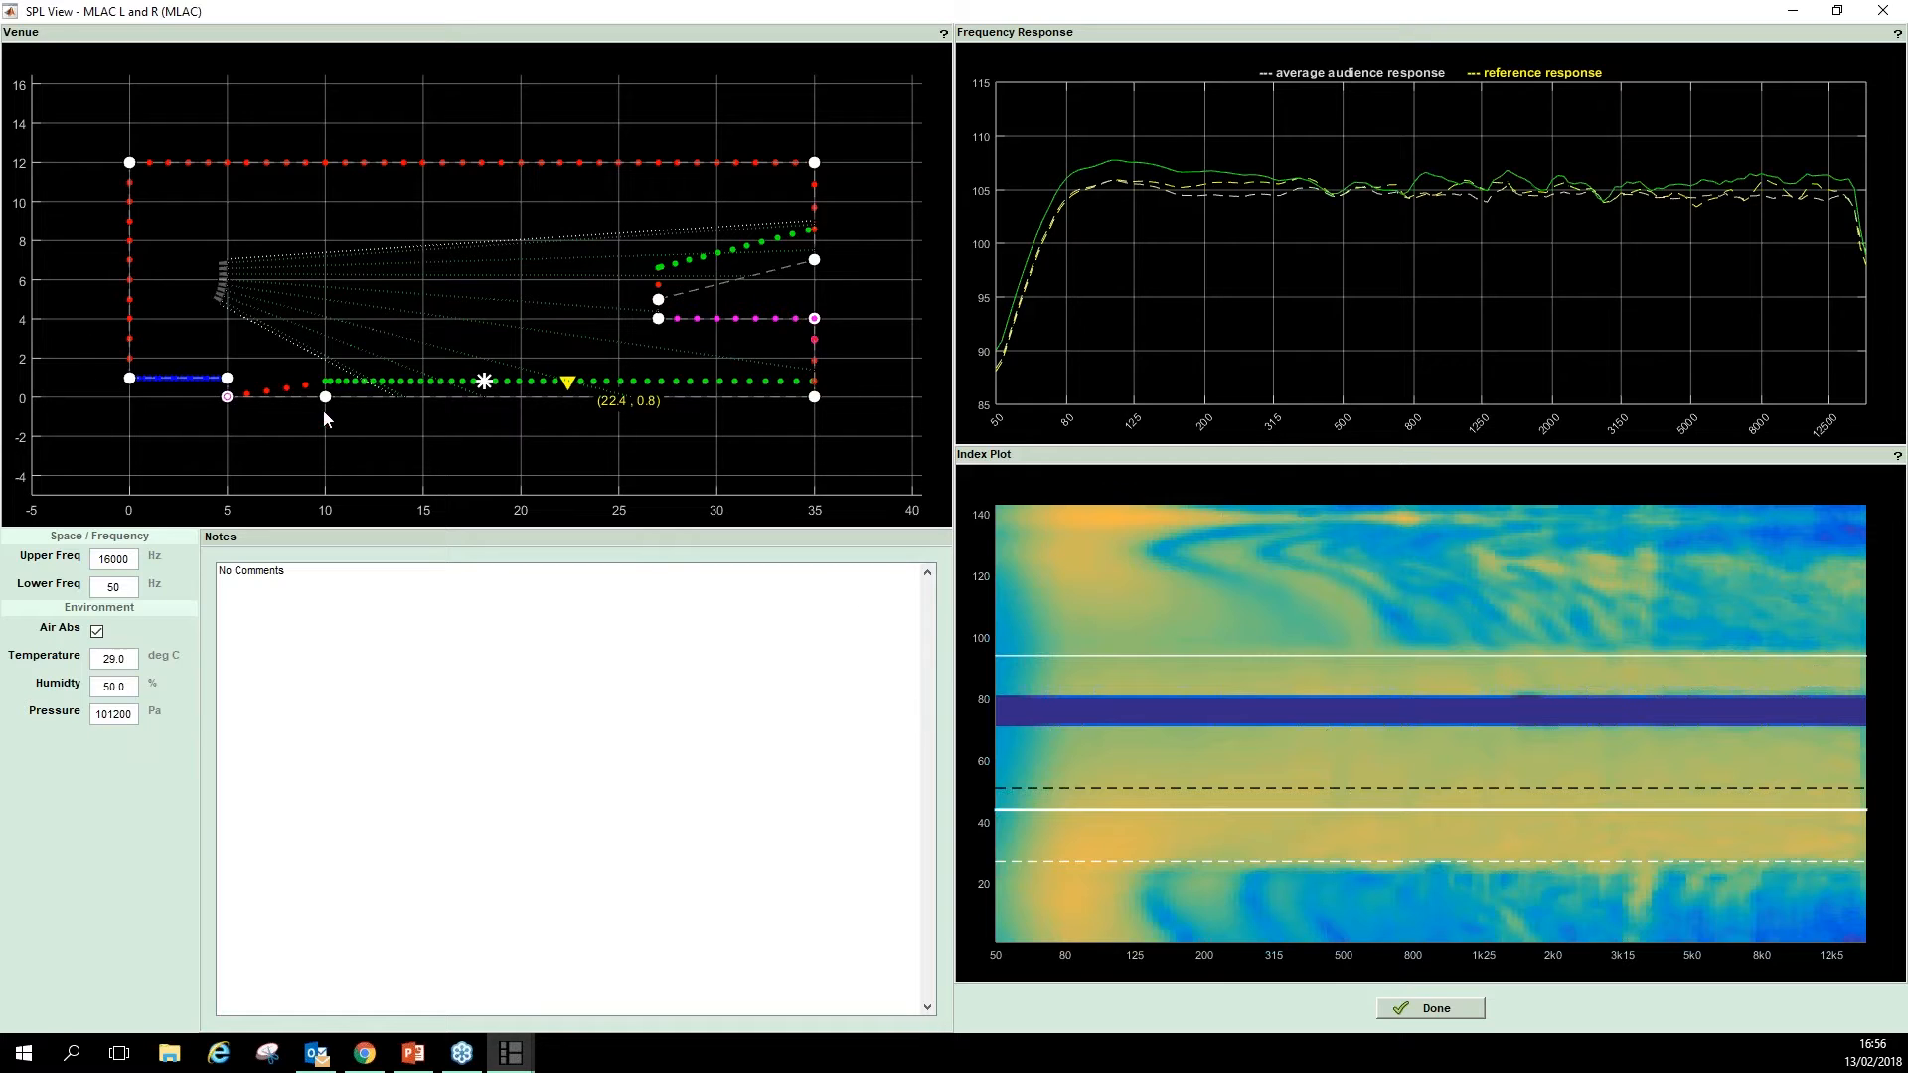
# - Examine the frequency response just in front of the audience area and at several positions along the stage
pyautogui.click(305, 385)
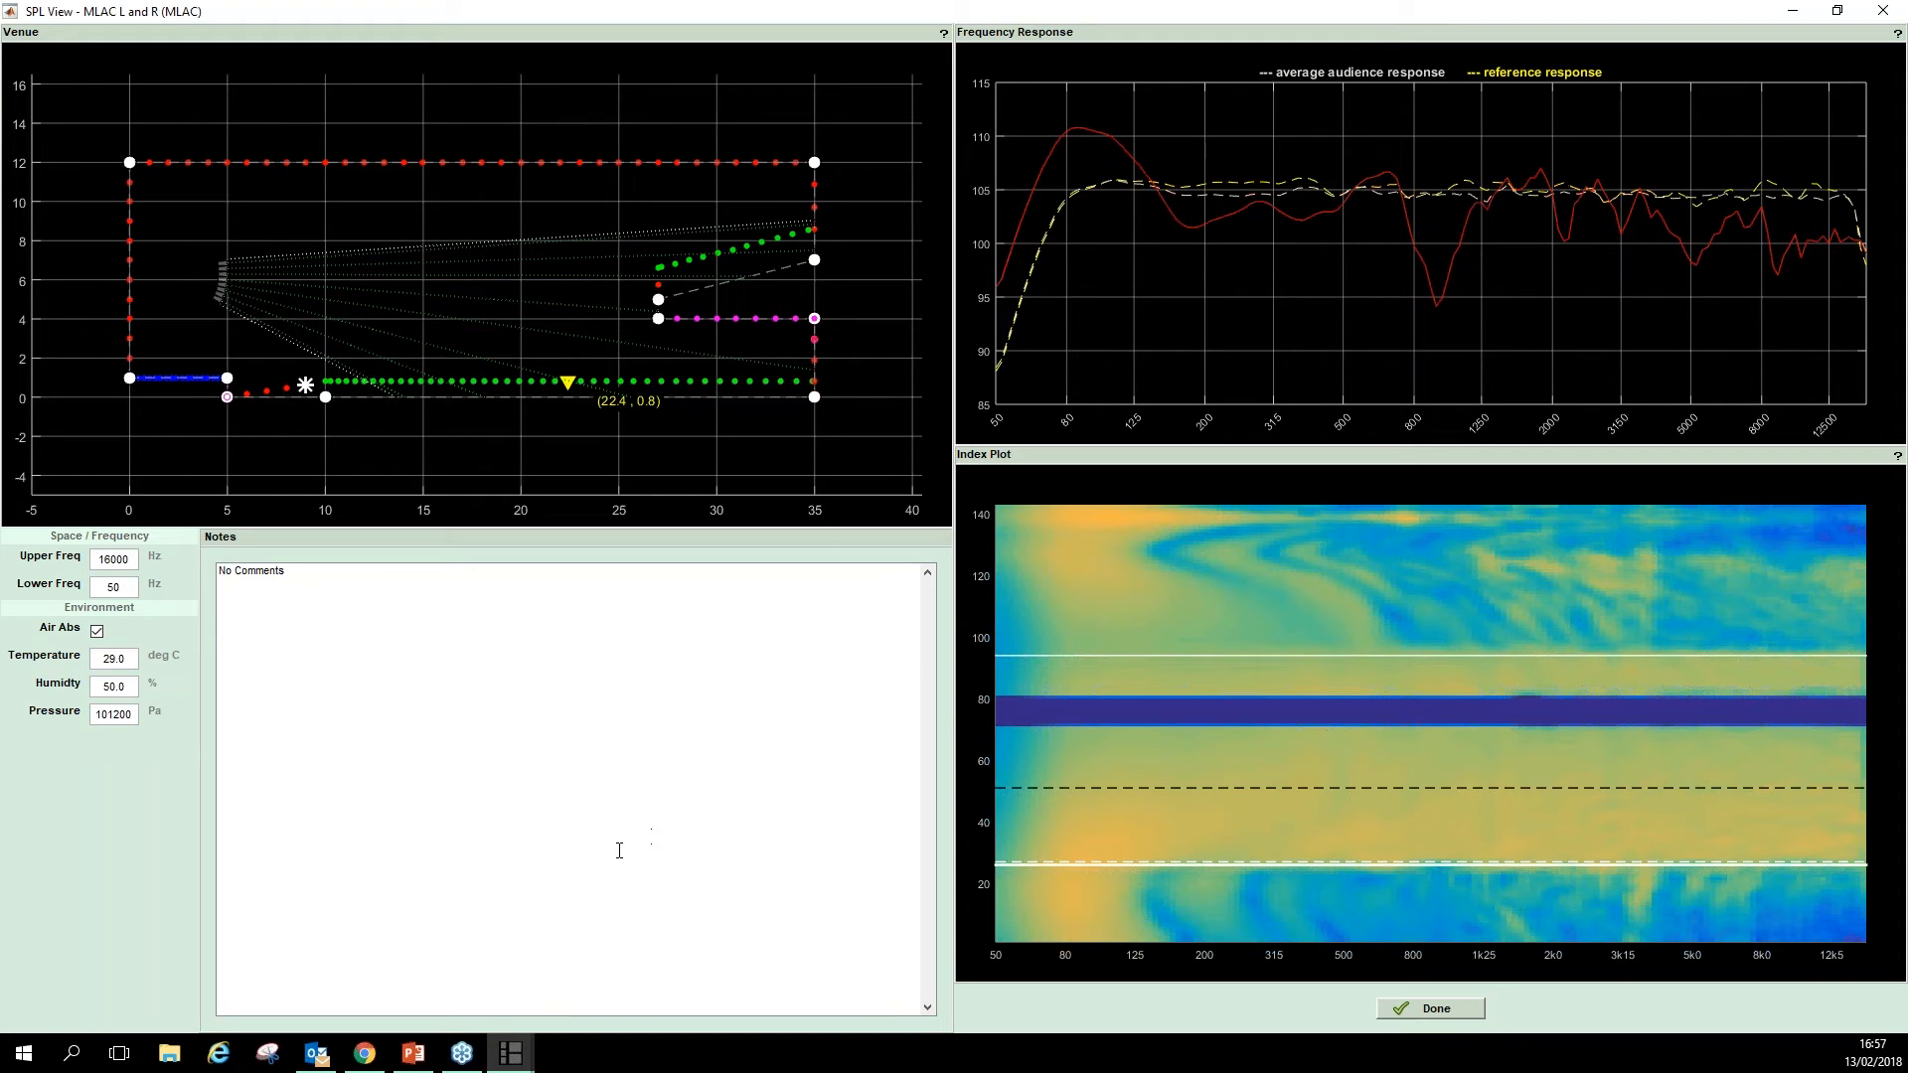
pyautogui.moveTo(1091, 884)
pyautogui.mouseDown()
pyautogui.moveTo(1276, 908)
pyautogui.moveTo(1297, 814)
pyautogui.moveTo(1297, 535)
pyautogui.moveTo(1307, 949)
pyautogui.mouseUp()
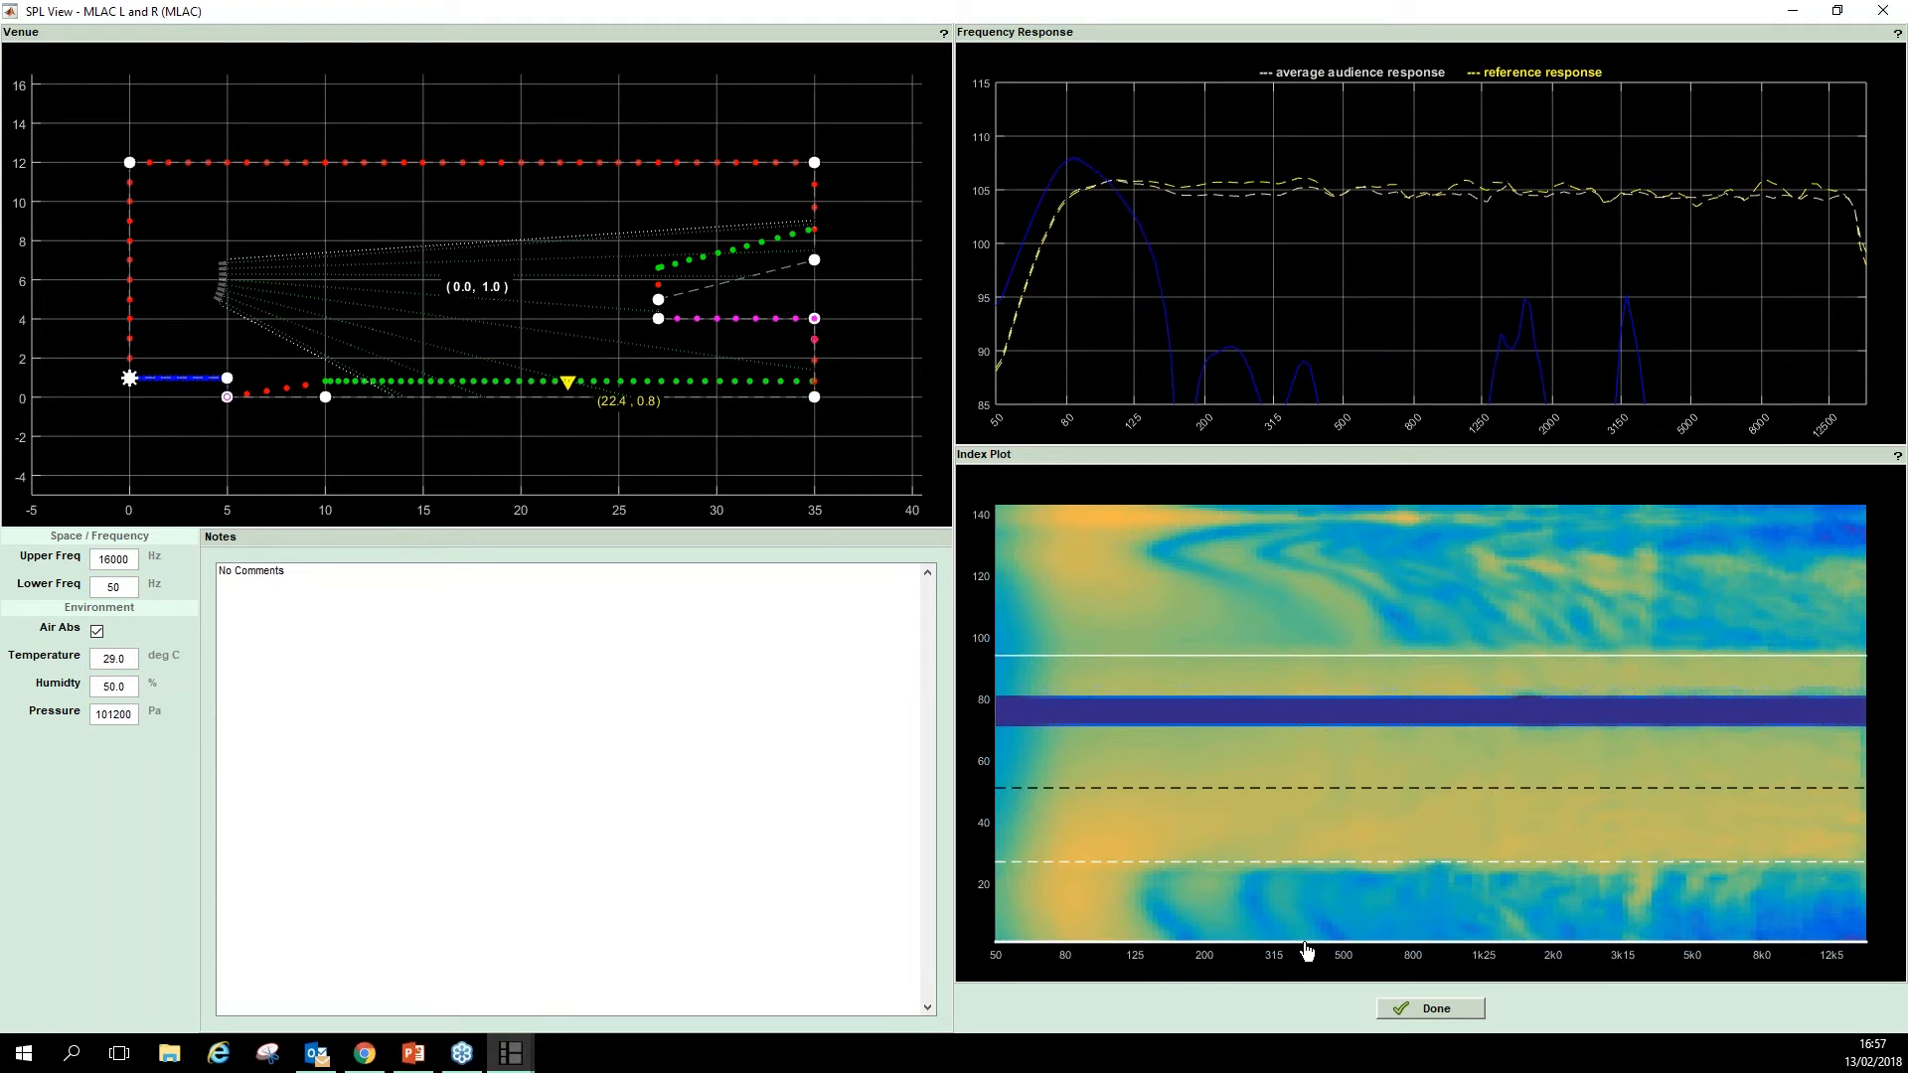
pyautogui.moveTo(1306, 951); pyautogui.dragTo(1309, 959)
pyautogui.click(1276, 938)
pyautogui.moveTo(1275, 938)
pyautogui.mouseDown()
pyautogui.moveTo(1278, 656)
pyautogui.moveTo(1311, 507)
pyautogui.moveTo(1316, 942)
pyautogui.moveTo(1307, 915)
pyautogui.mouseUp()
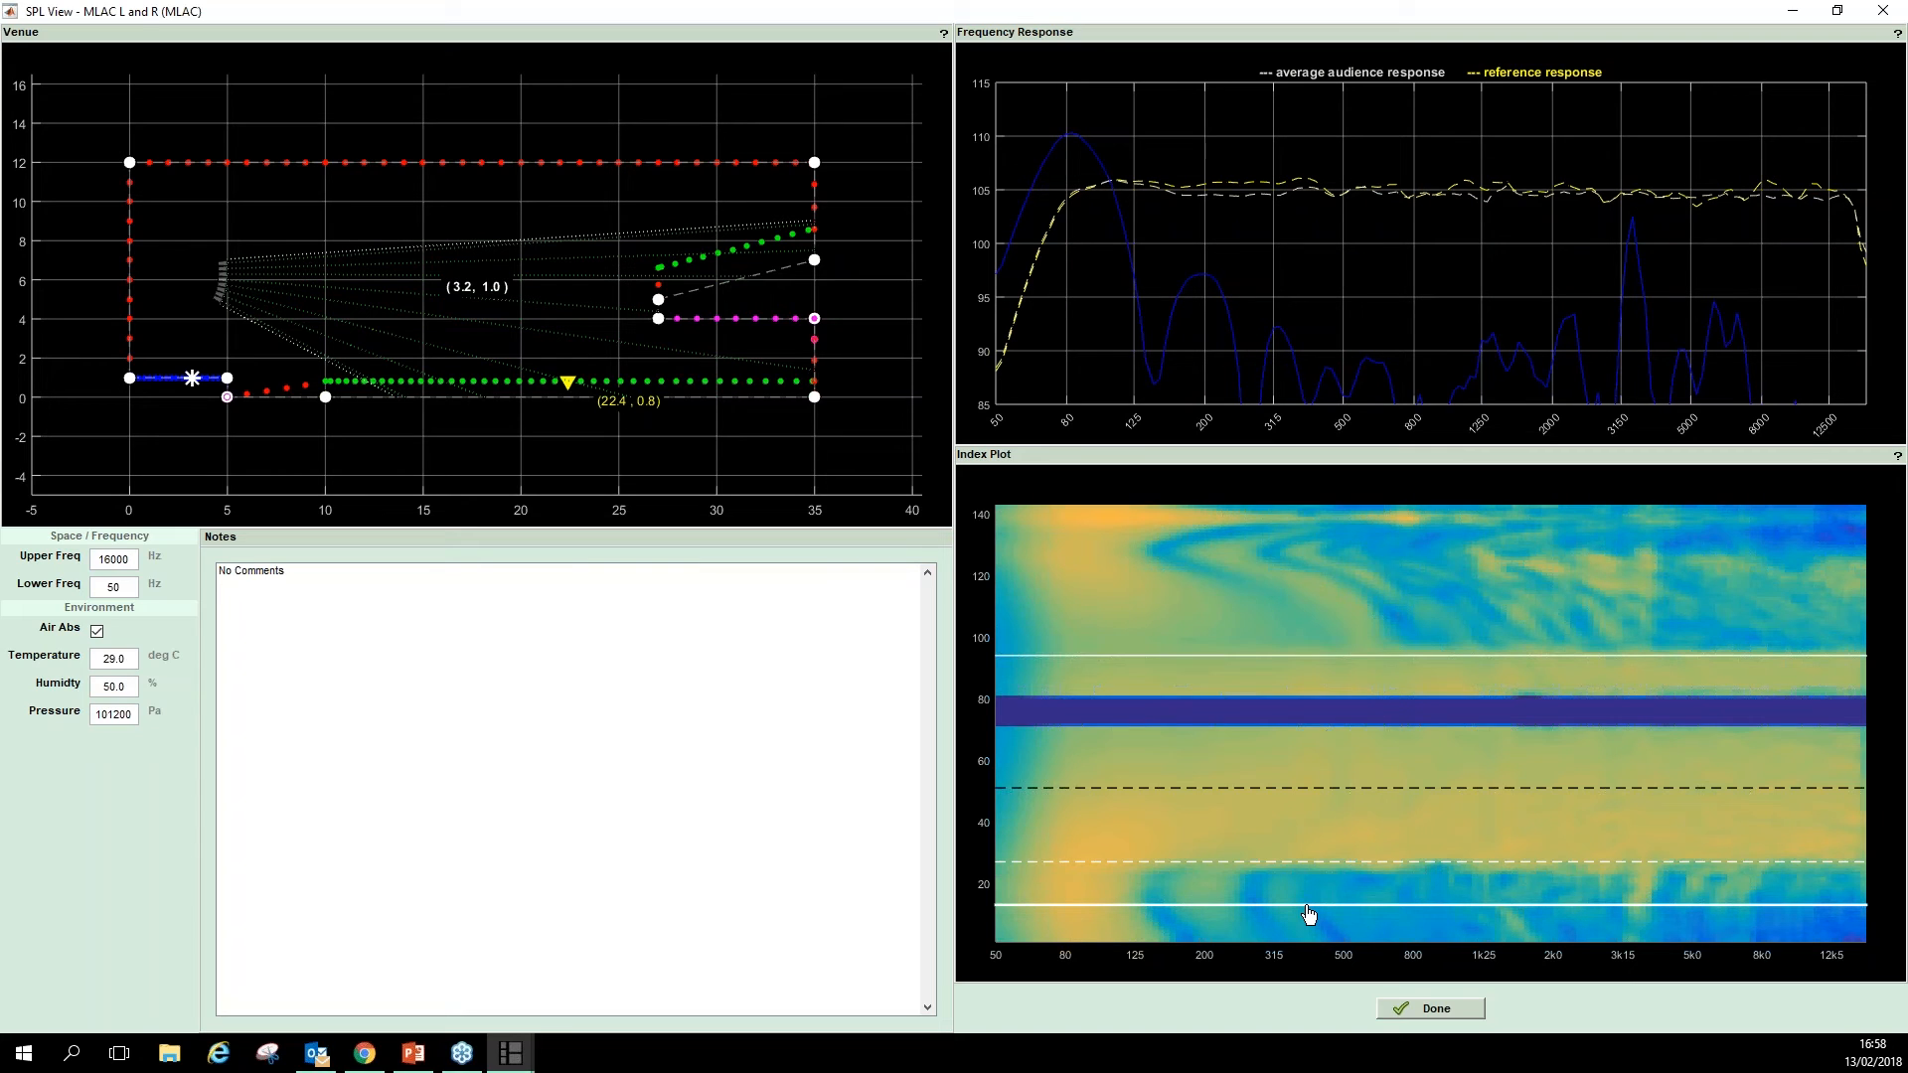
pyautogui.moveTo(1308, 914); pyautogui.dragTo(1307, 911)
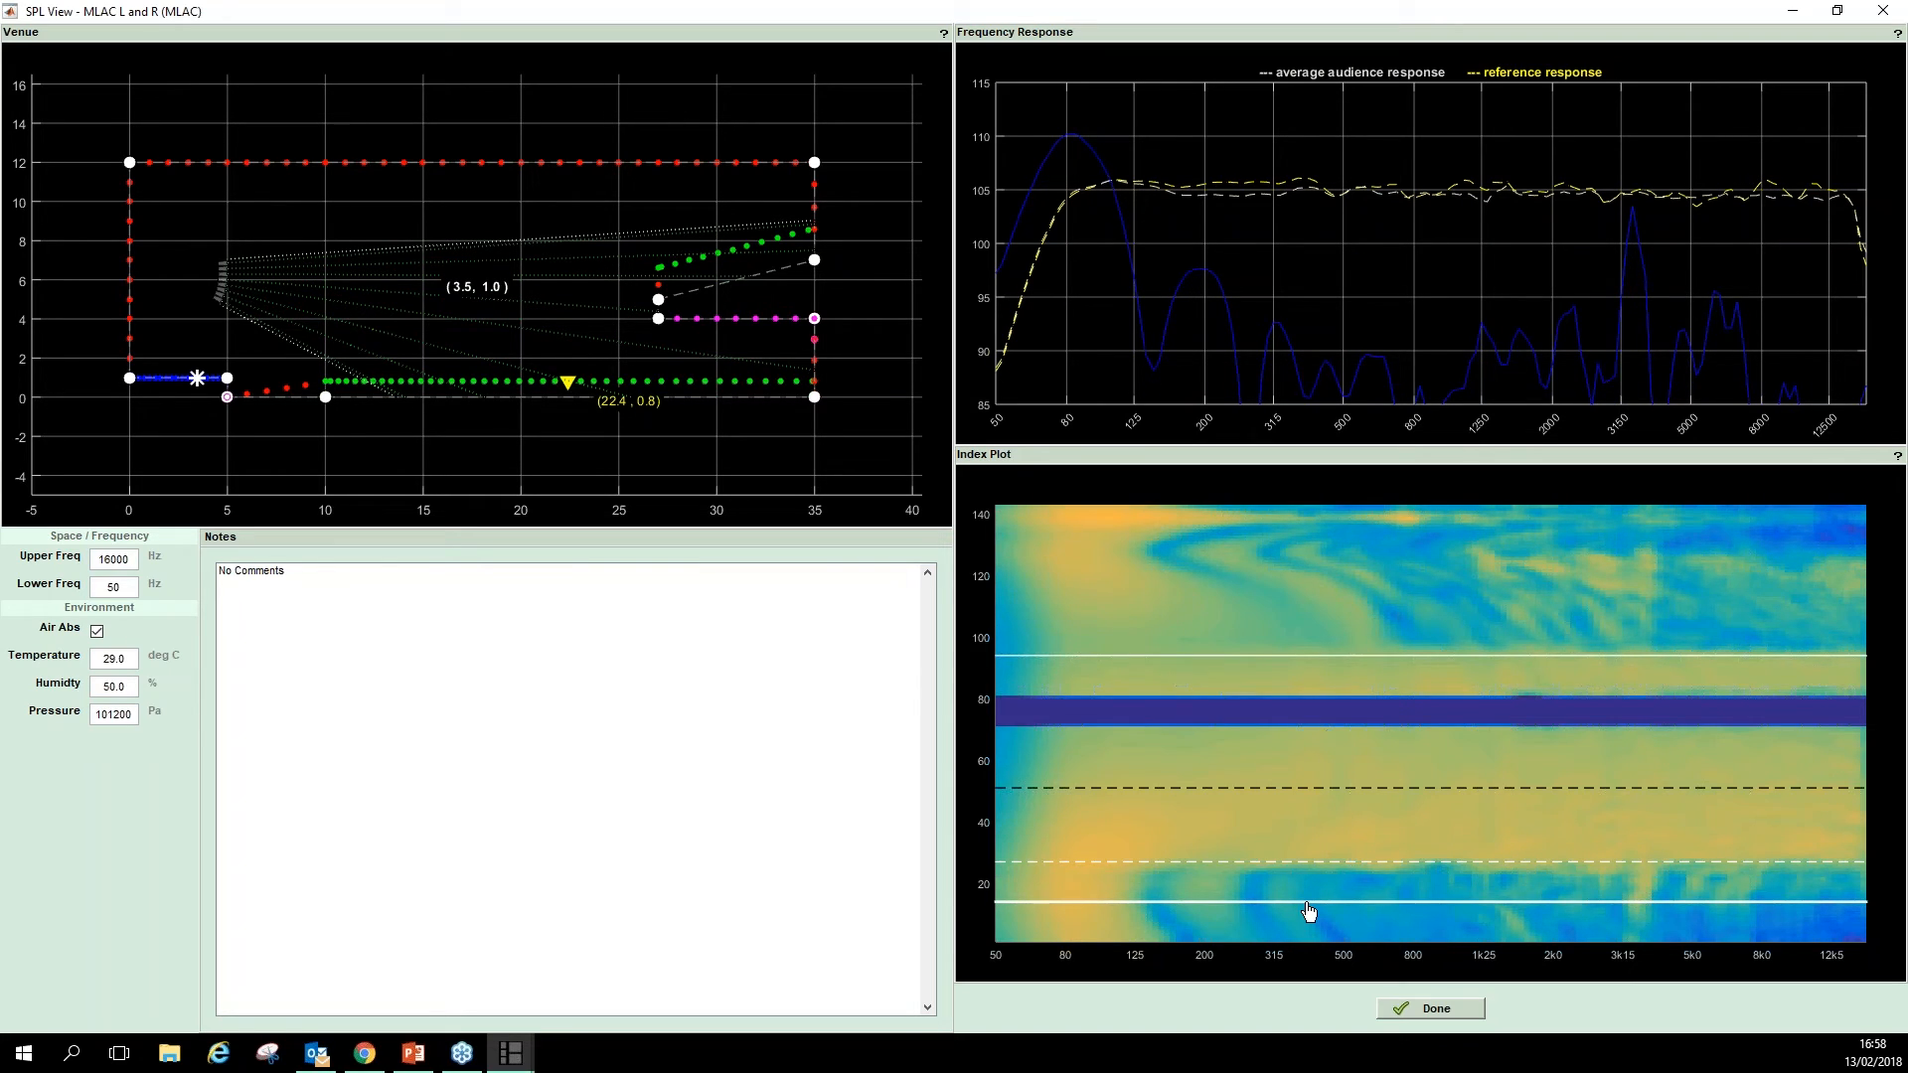
# - Compare the frequency response at the audience reference point (22.4, 0.8) with the rear wall above the balcony and the stage
pyautogui.moveTo(1308, 904); pyautogui.dragTo(1304, 790)
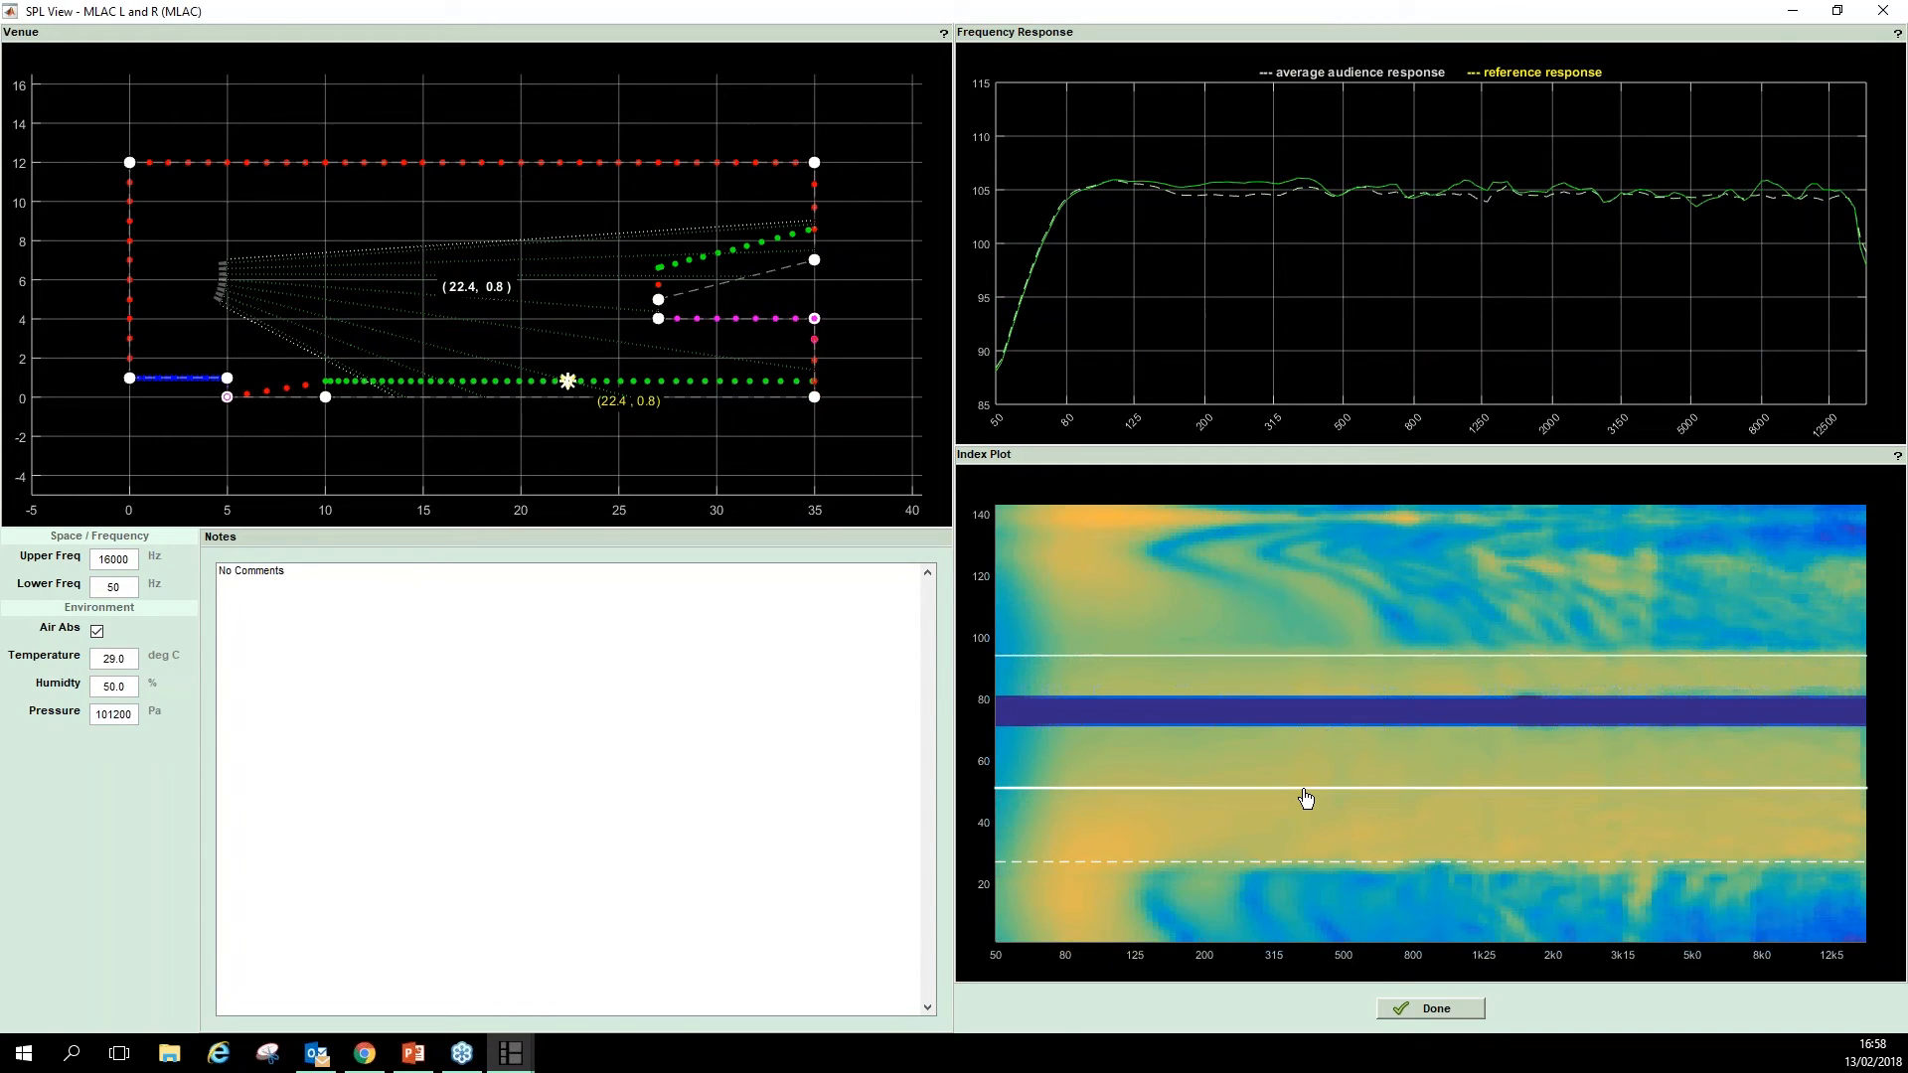
pyautogui.moveTo(1305, 798)
pyautogui.mouseDown()
pyautogui.moveTo(1297, 504)
pyautogui.moveTo(1286, 626)
pyautogui.moveTo(1247, 611)
pyautogui.moveTo(1263, 576)
pyautogui.moveTo(1251, 661)
pyautogui.mouseUp()
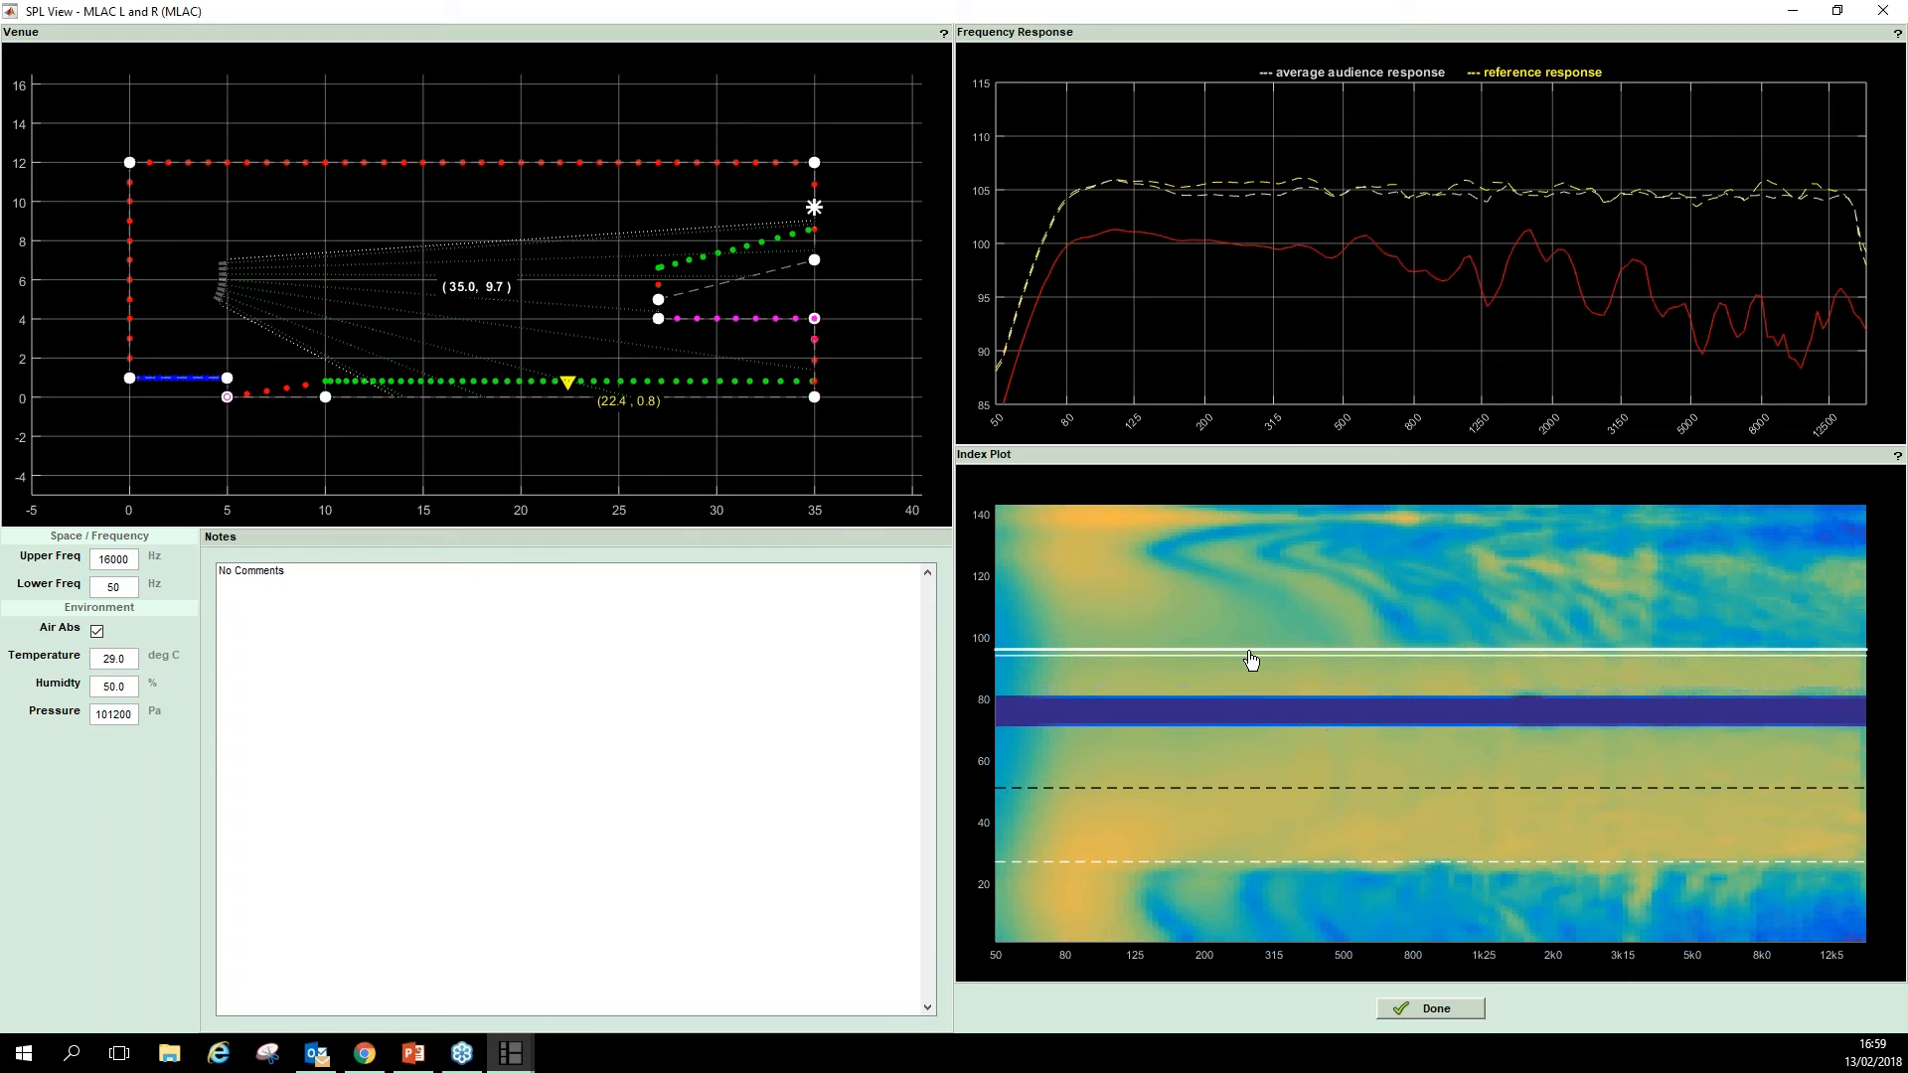
pyautogui.moveTo(1251, 659)
pyautogui.mouseDown()
pyautogui.moveTo(1239, 762)
pyautogui.moveTo(1267, 940)
pyautogui.moveTo(1524, 701)
pyautogui.moveTo(1630, 562)
pyautogui.moveTo(1622, 877)
pyautogui.moveTo(1643, 762)
pyautogui.moveTo(1634, 786)
pyautogui.mouseUp()
pyautogui.moveTo(1478, 997); pyautogui.dragTo(1456, 1012)
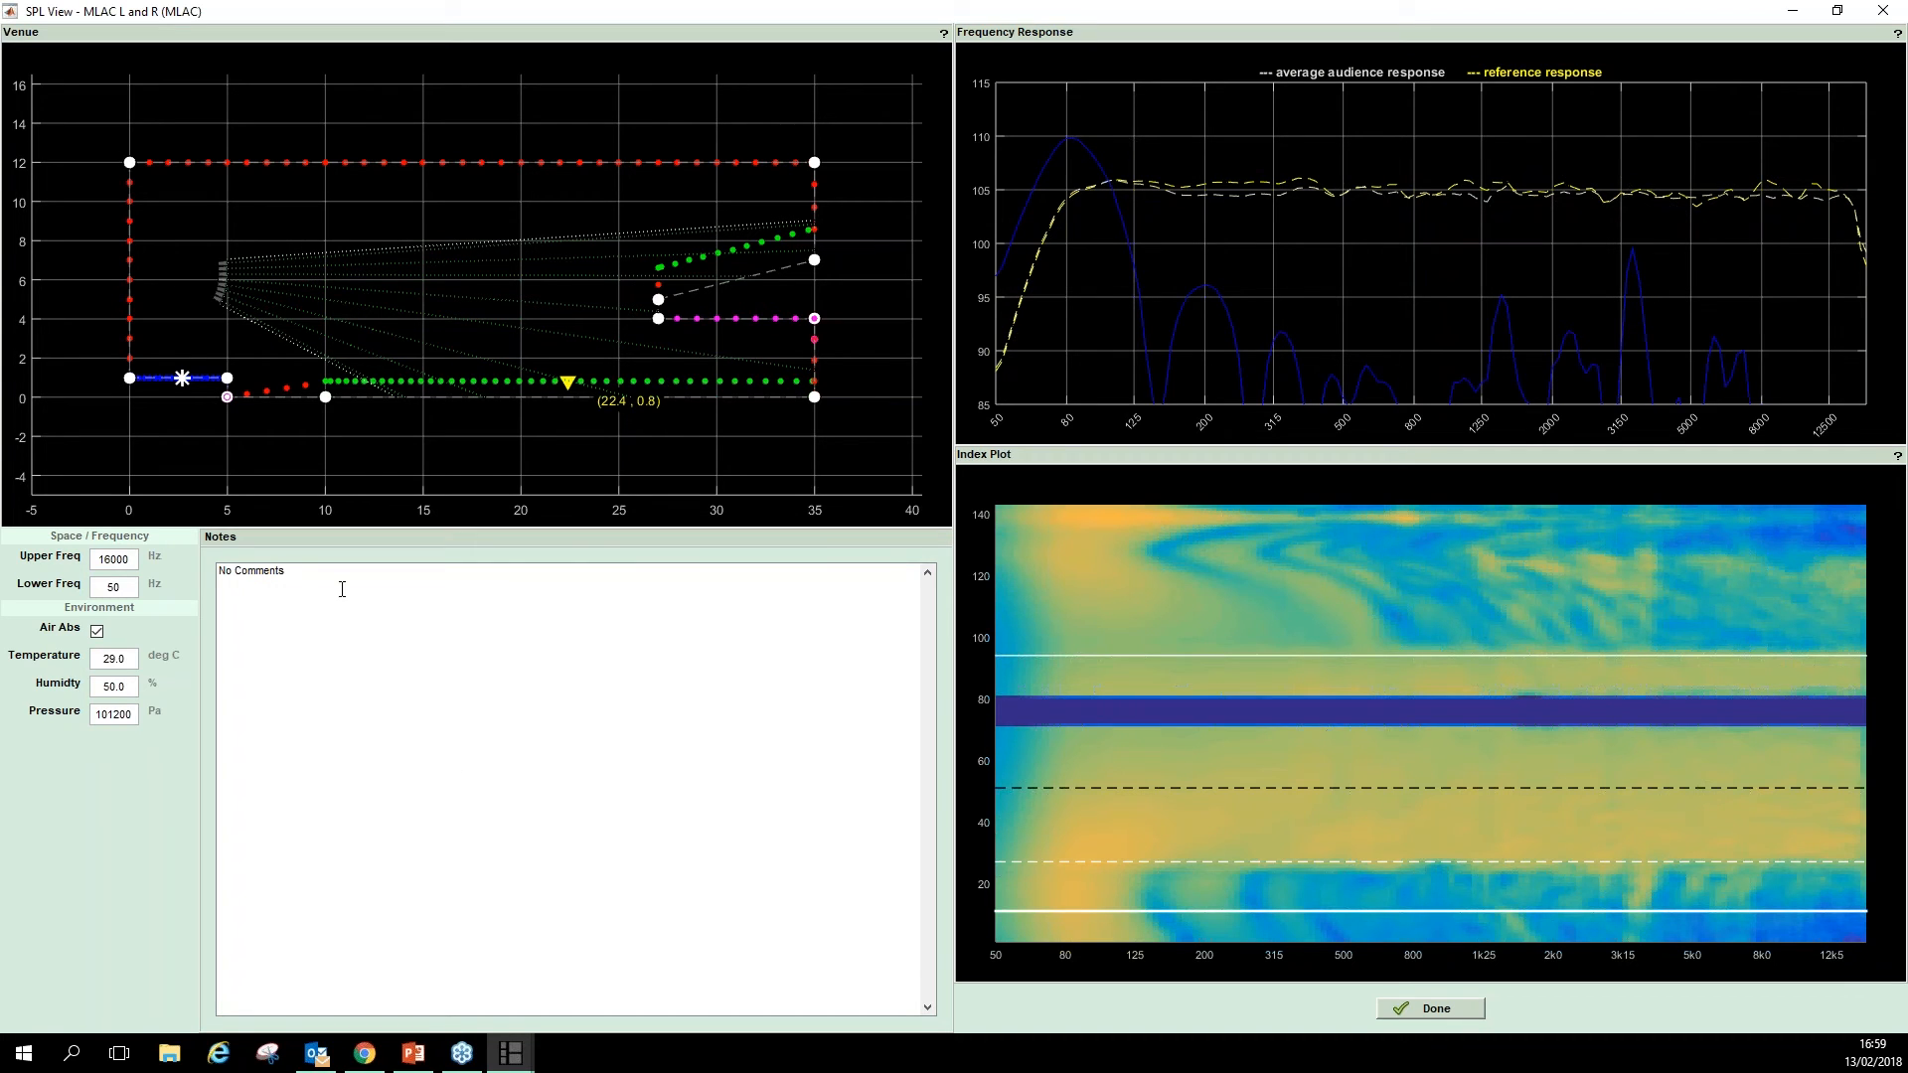
# - Close the SPL view and bring up the export options for the array
pyautogui.click(1430, 1008)
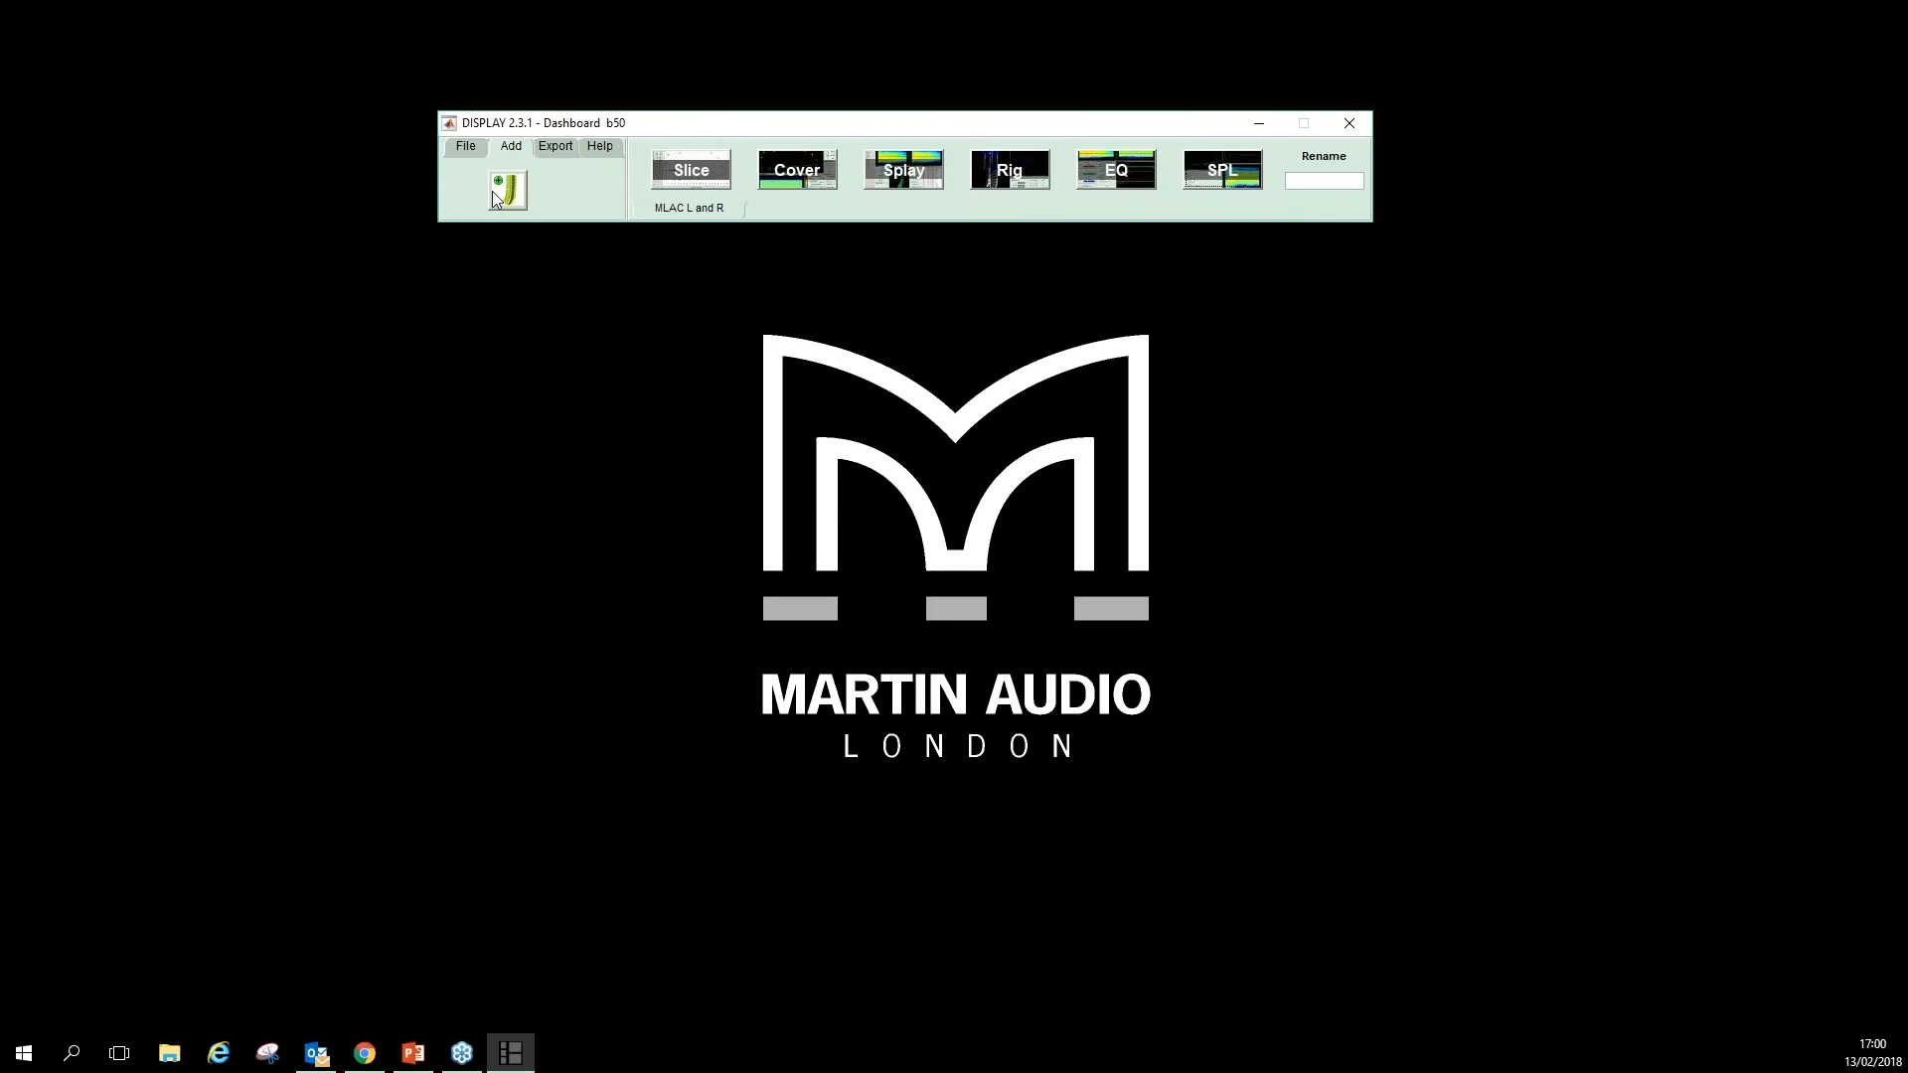
pyautogui.click(552, 150)
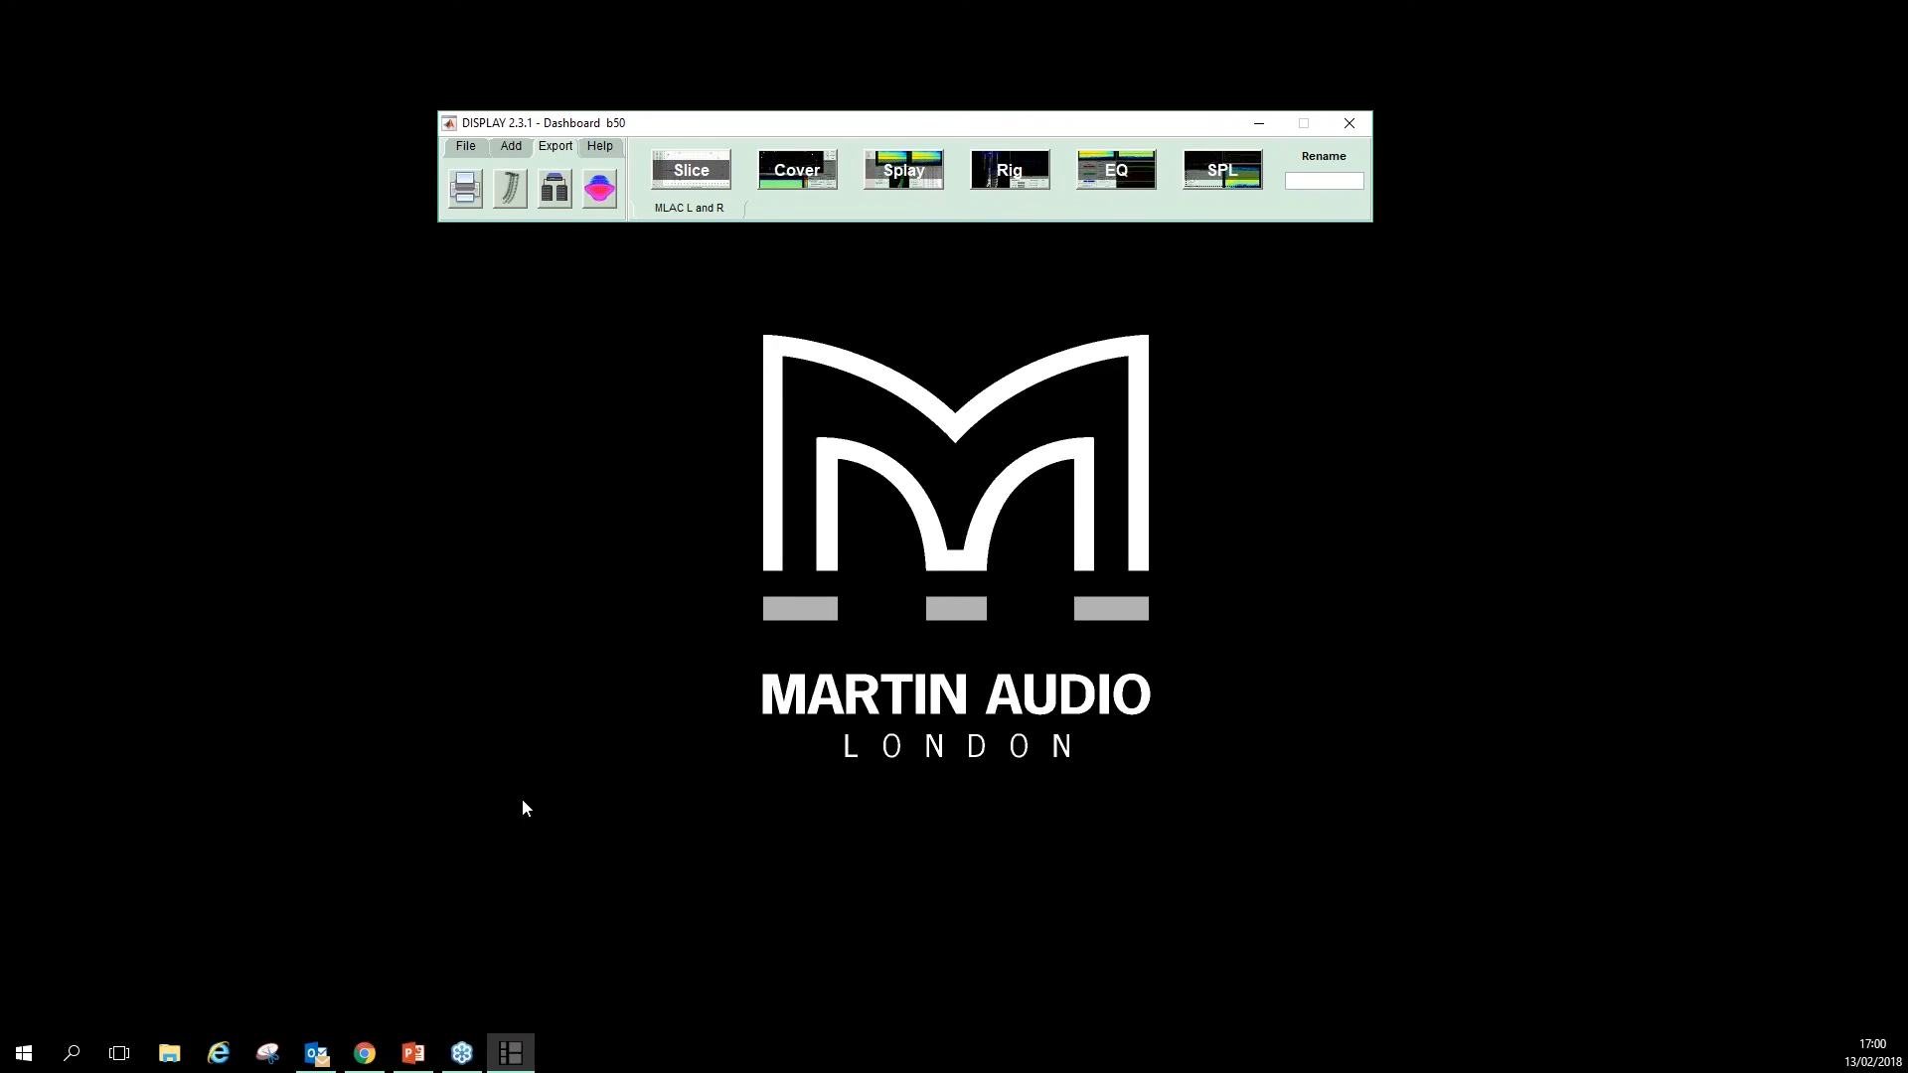